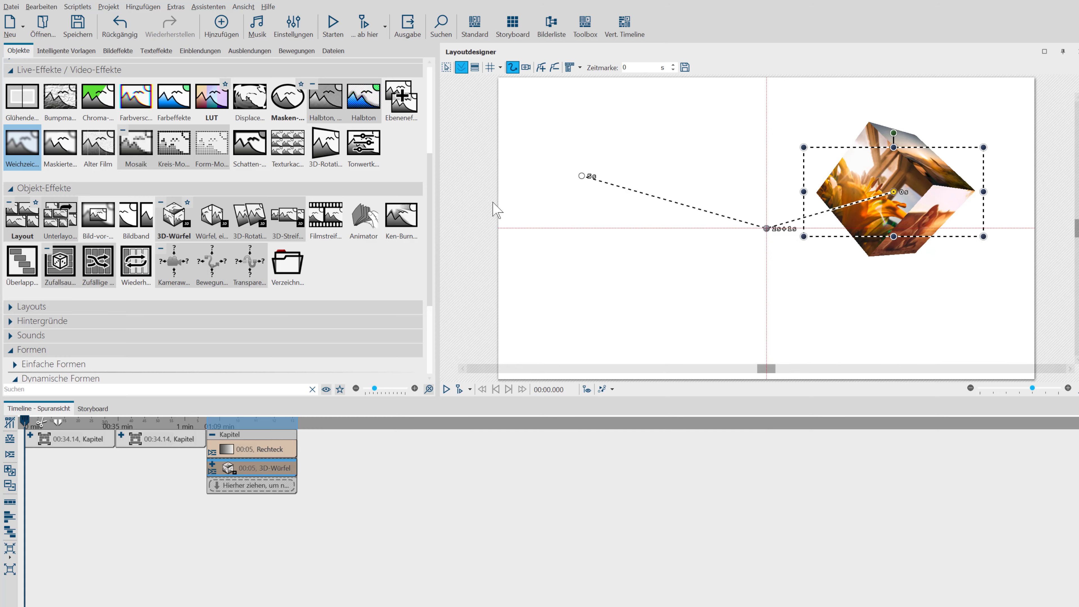
Expand the second chapter and examine its rectangle, background image and masked image by selecting each one
scroll(433, 220, "up", 5)
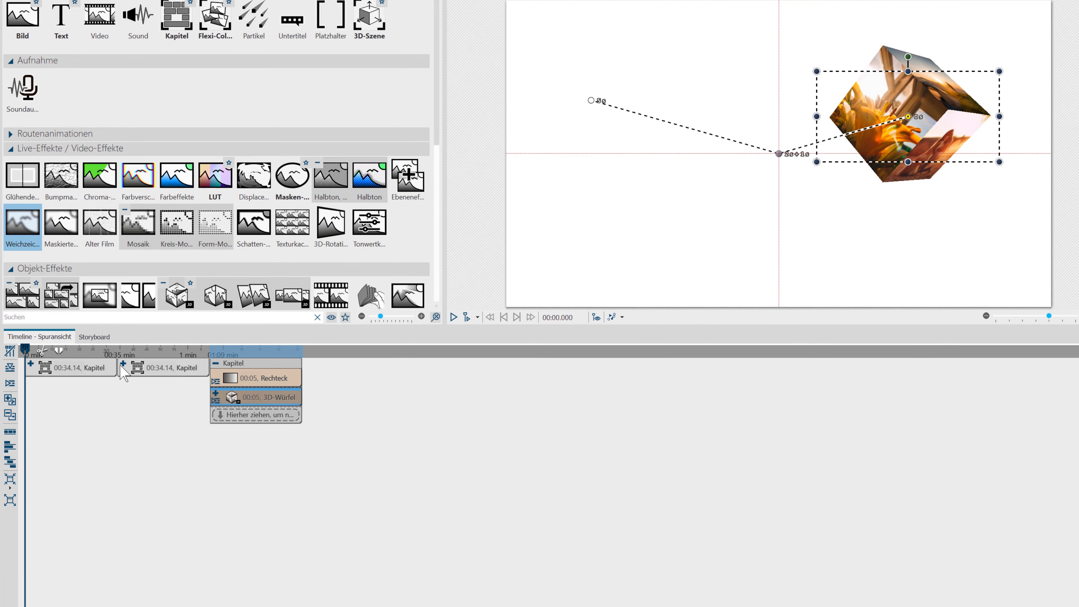
left_click(123, 364)
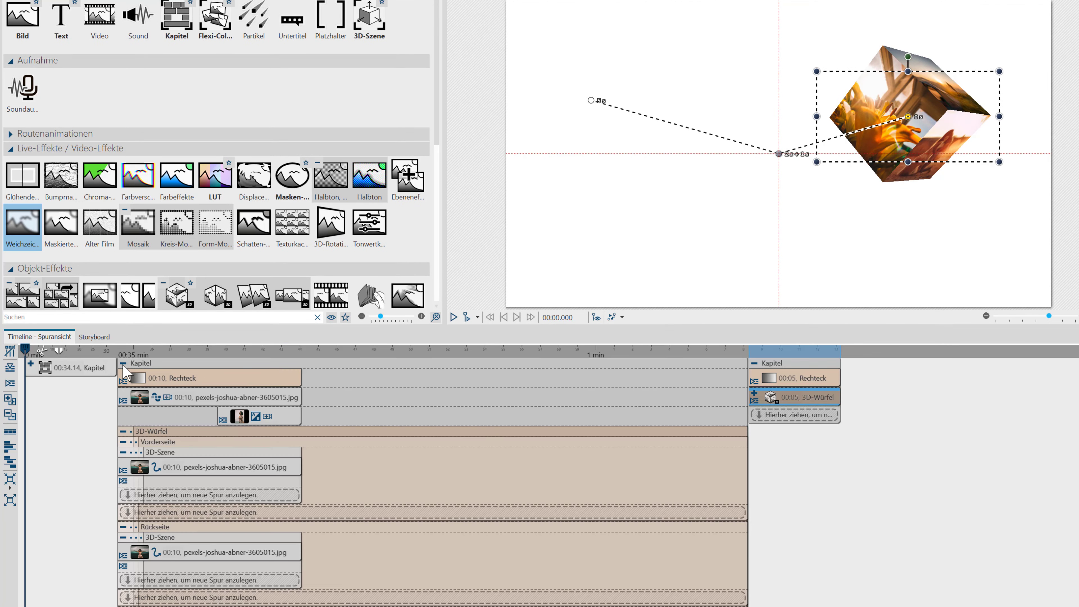
left_click(179, 376)
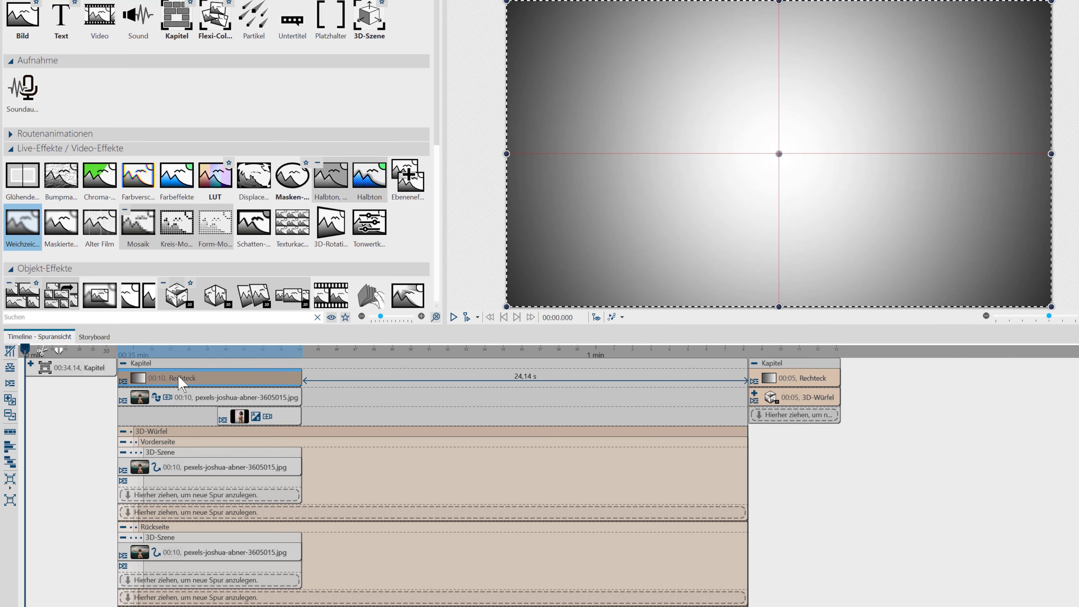
left_click(172, 396)
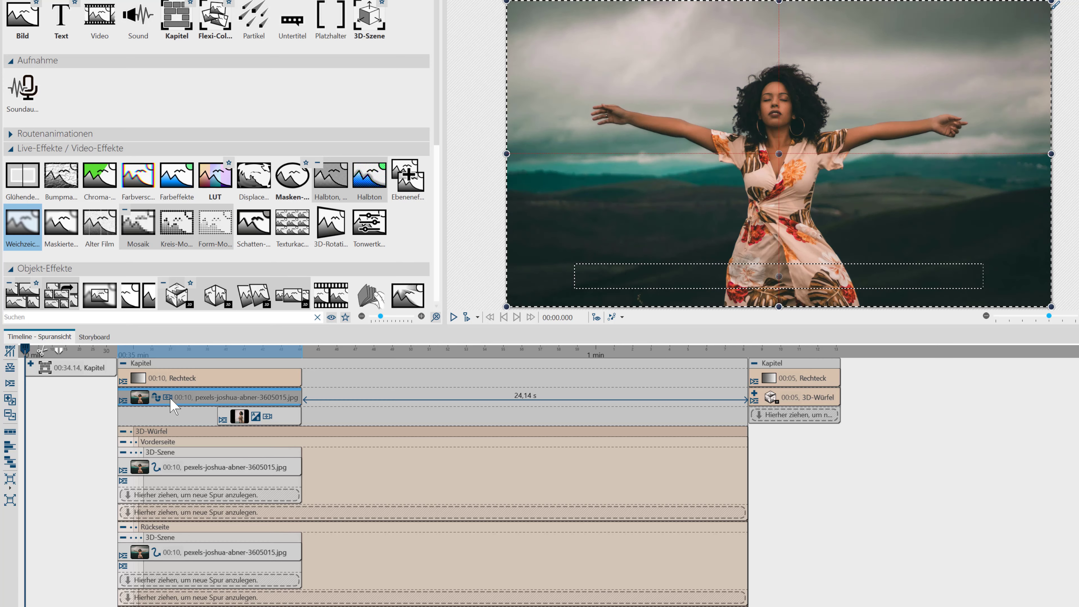
key("ctrl+m")
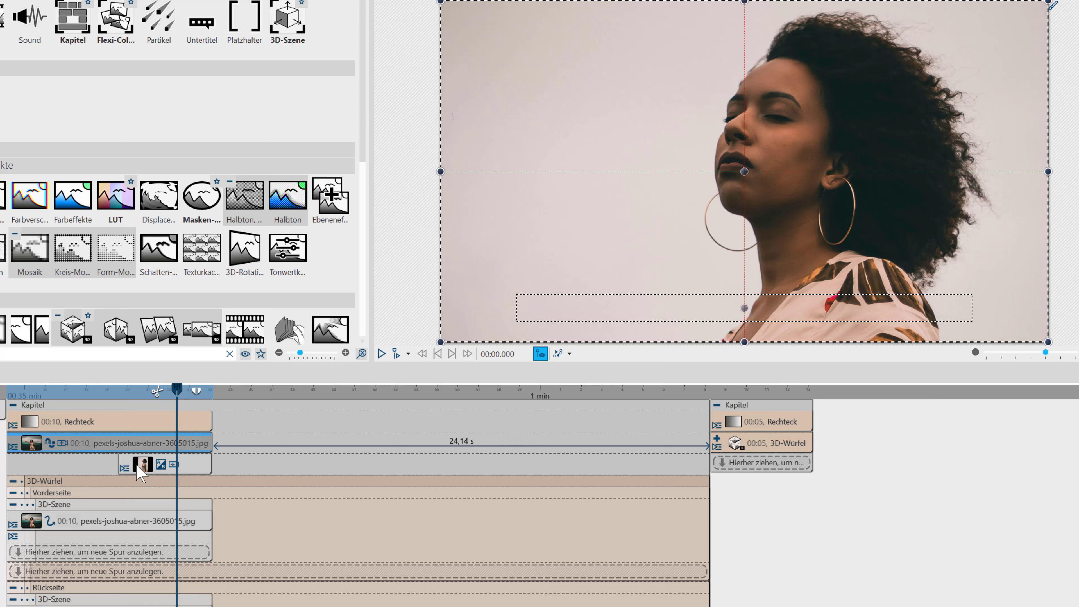
left_click(146, 470)
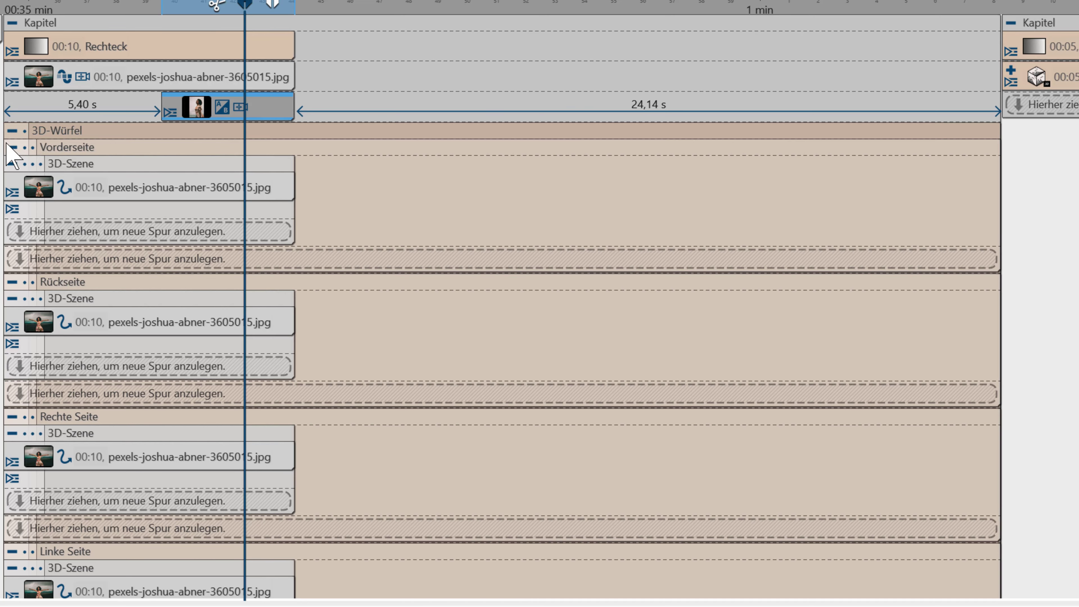
Collapse the Vorderseite, Rückseite, Rechte Seite and Linke Seite groups of the second chapter's 3D-Würfel
left_click(11, 147)
left_click(12, 147)
left_click(9, 147)
left_click(12, 176)
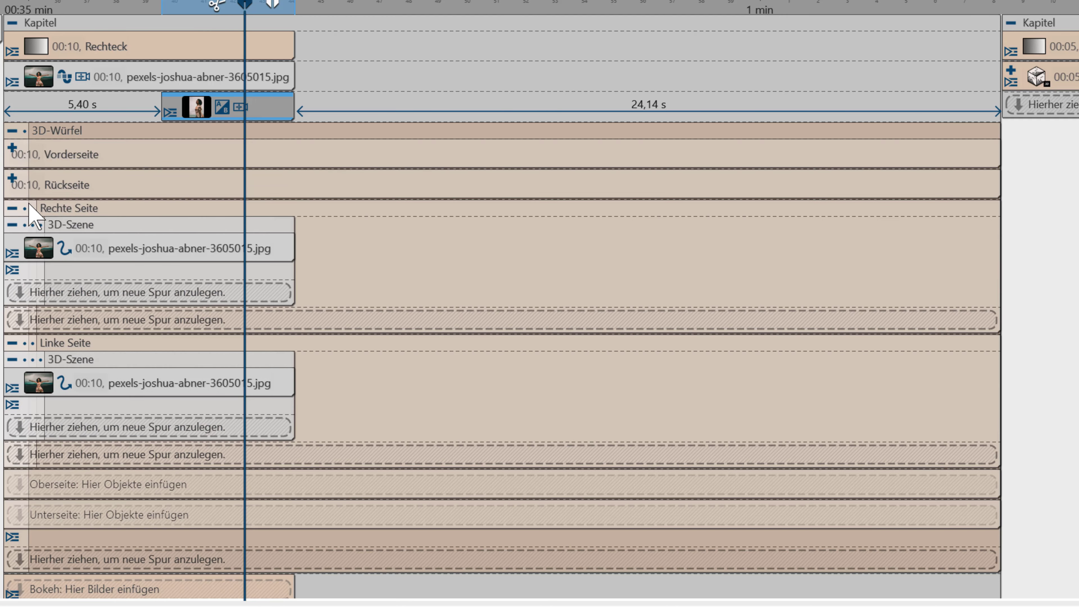
left_click(12, 208)
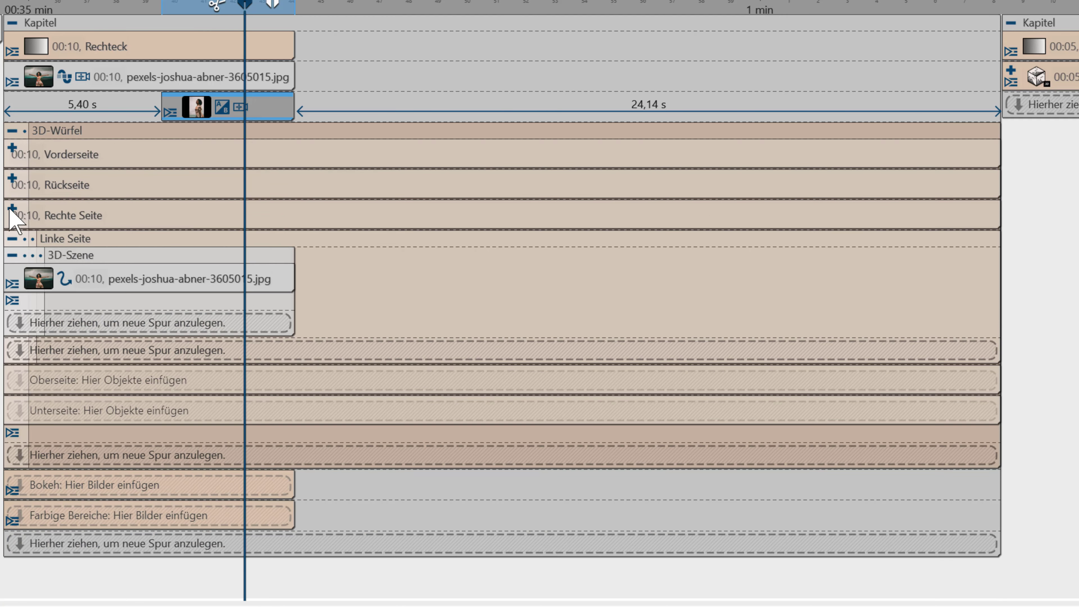
left_click(12, 239)
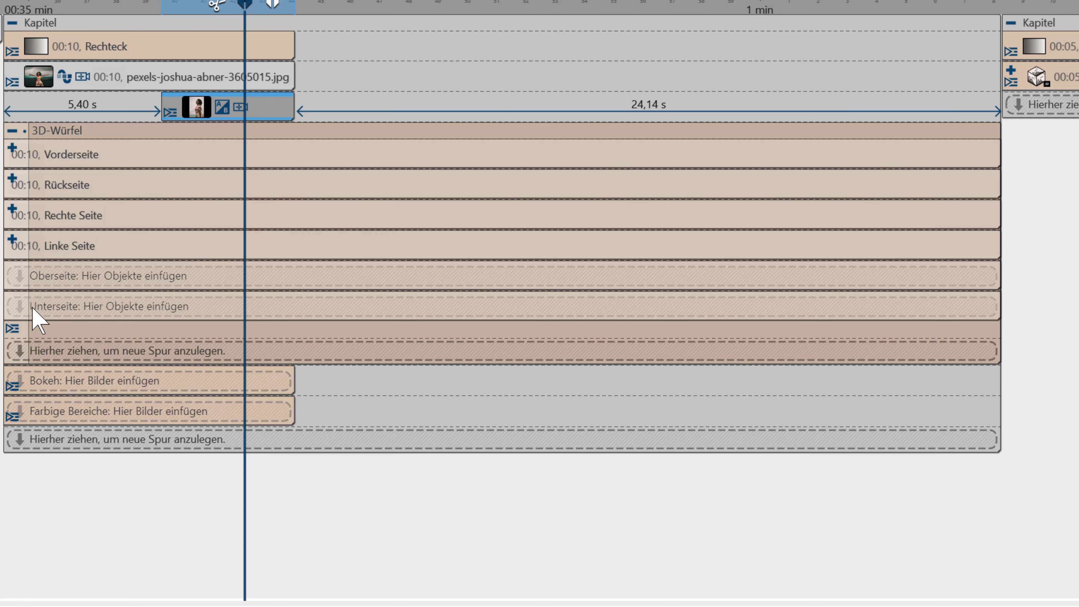
Tilt the image in the Vorderseite's 3D-Szene at the 1,6 s time mark and return to the move mode
left_click(12, 147)
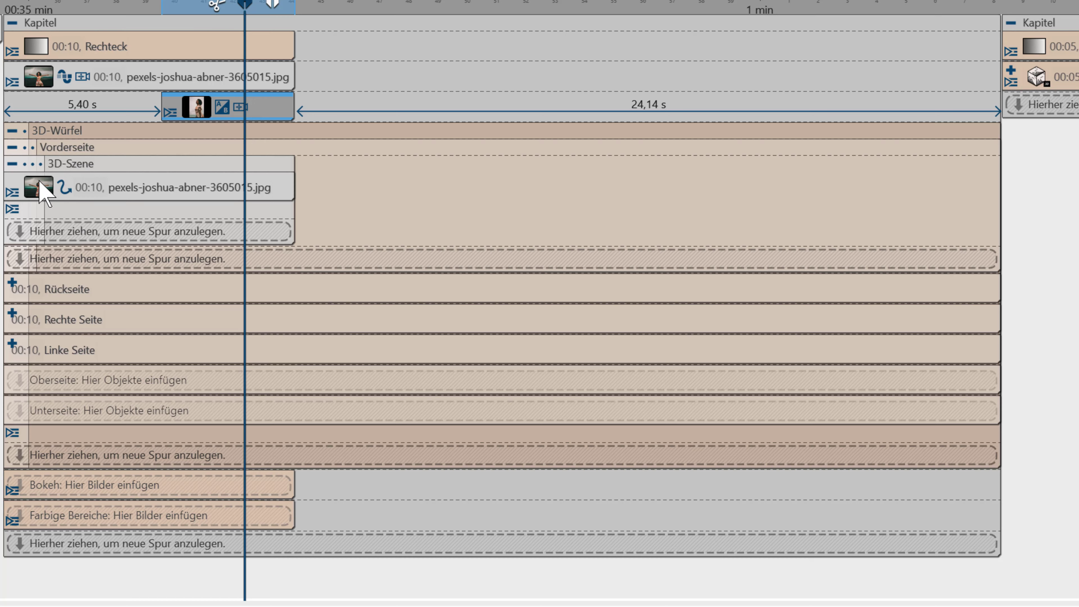
left_click(72, 189)
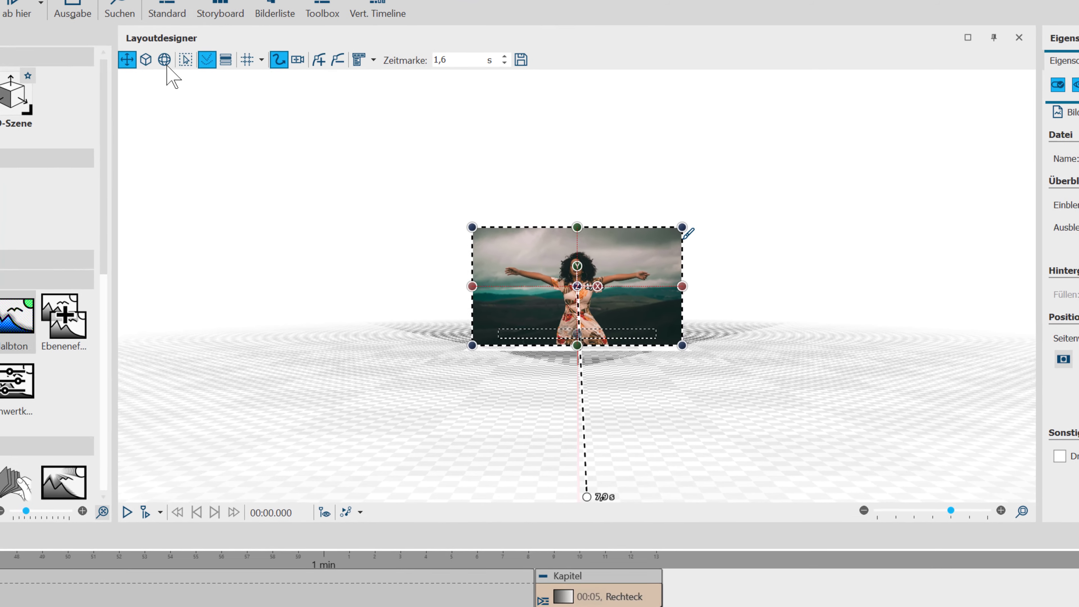
left_click(398, 46)
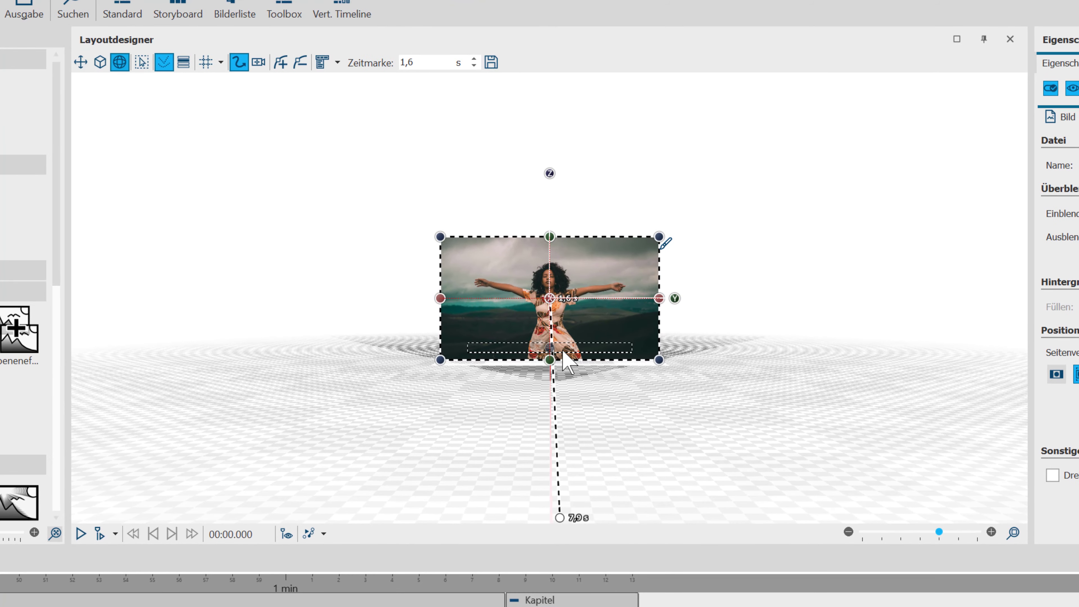
left_click_drag(550, 282, 502, 297)
left_click(100, 62)
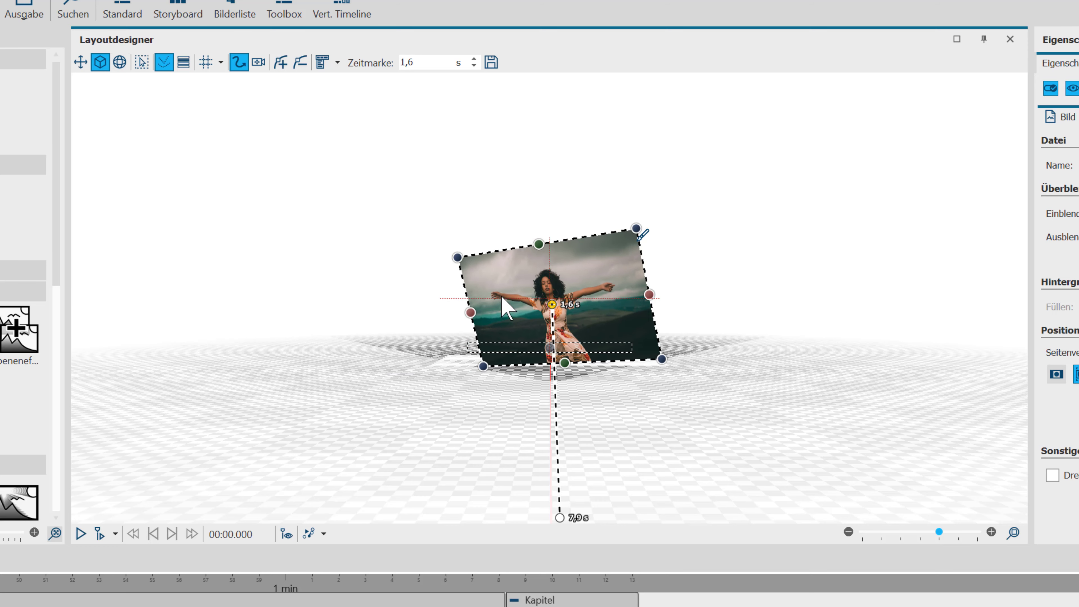
left_click(80, 62)
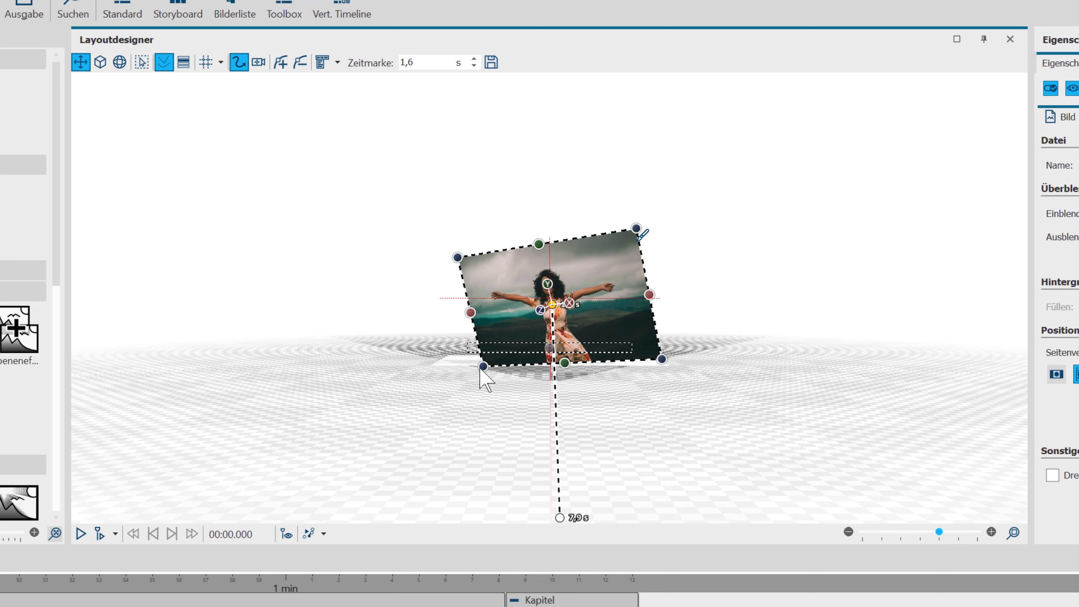
left_click_drag(481, 374, 406, 418)
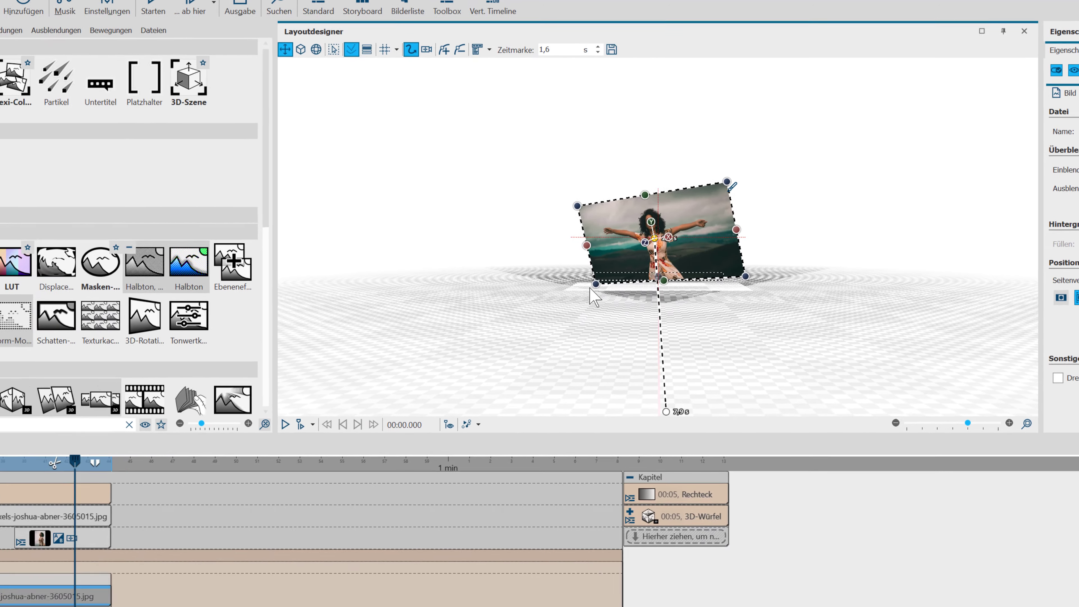
Collapse the second chapter and move the playhead to about the middle of the third chapter
left_click(6, 444)
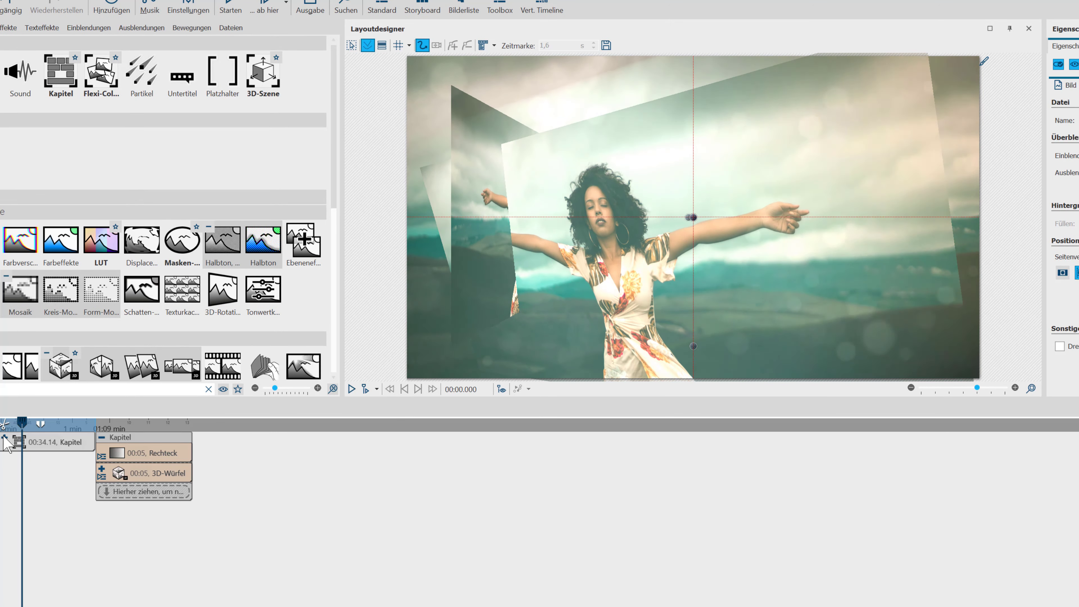
left_click(130, 436)
mouse_move(131, 436)
left_mouse_down()
mouse_move(145, 439)
mouse_move(122, 442)
mouse_move(142, 441)
left_mouse_up()
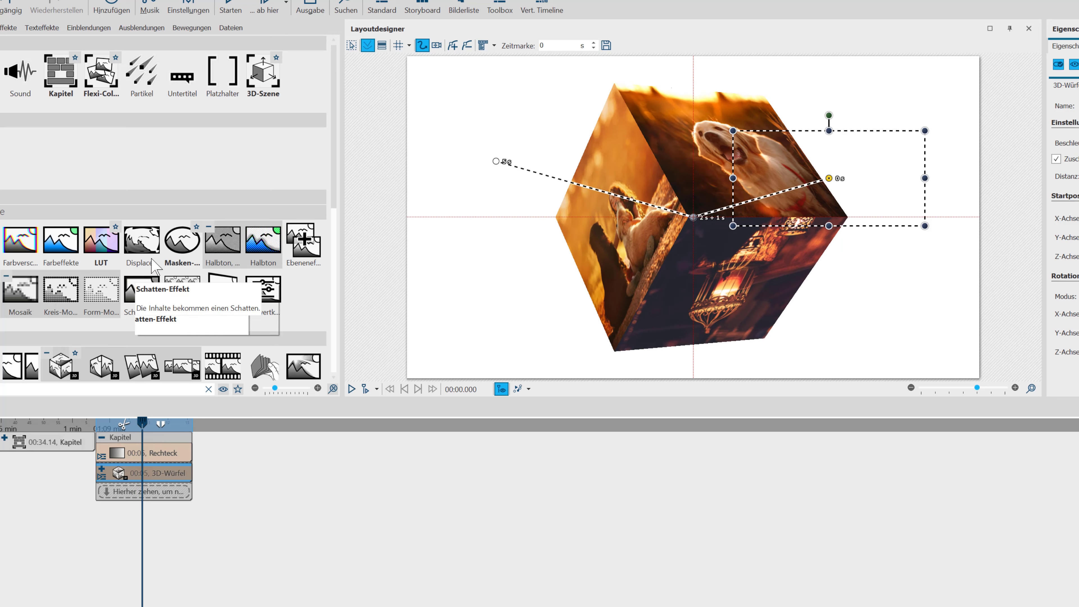
Replace the third chapter's 3D-Würfel with a new empty 3D-Würfel beneath the Rechteck track
scroll(305, 238, "down", 3)
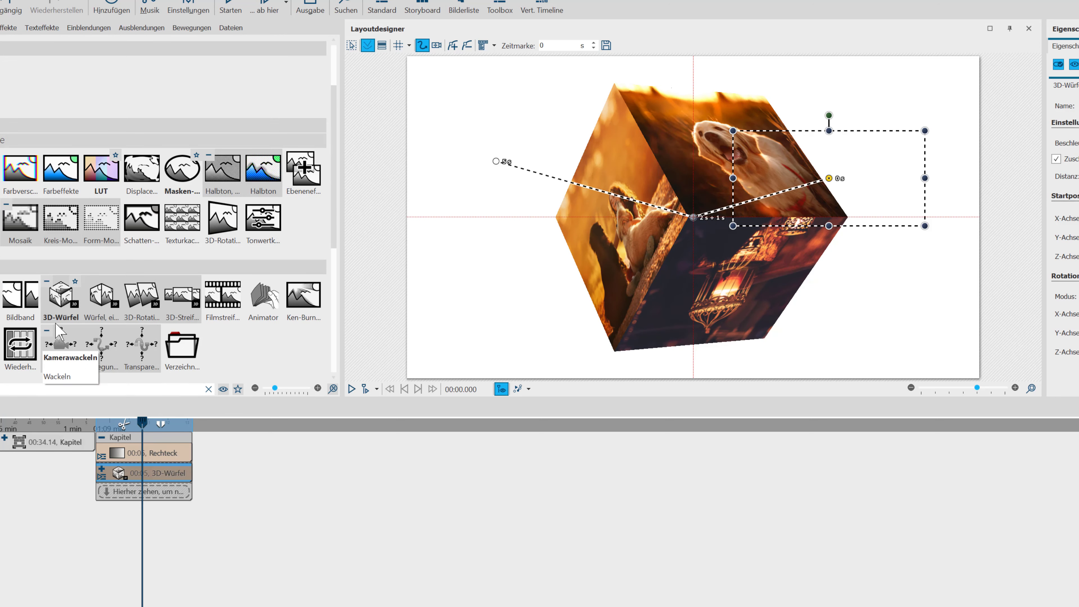
key("Delete")
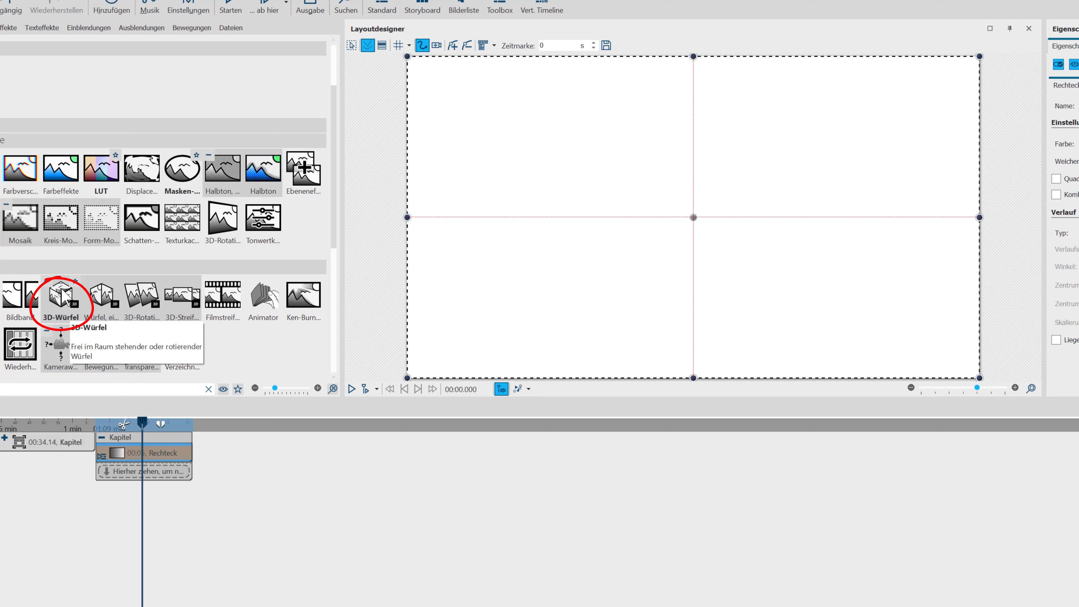
left_click_drag(63, 294, 114, 459)
left_click_drag(107, 478, 120, 479)
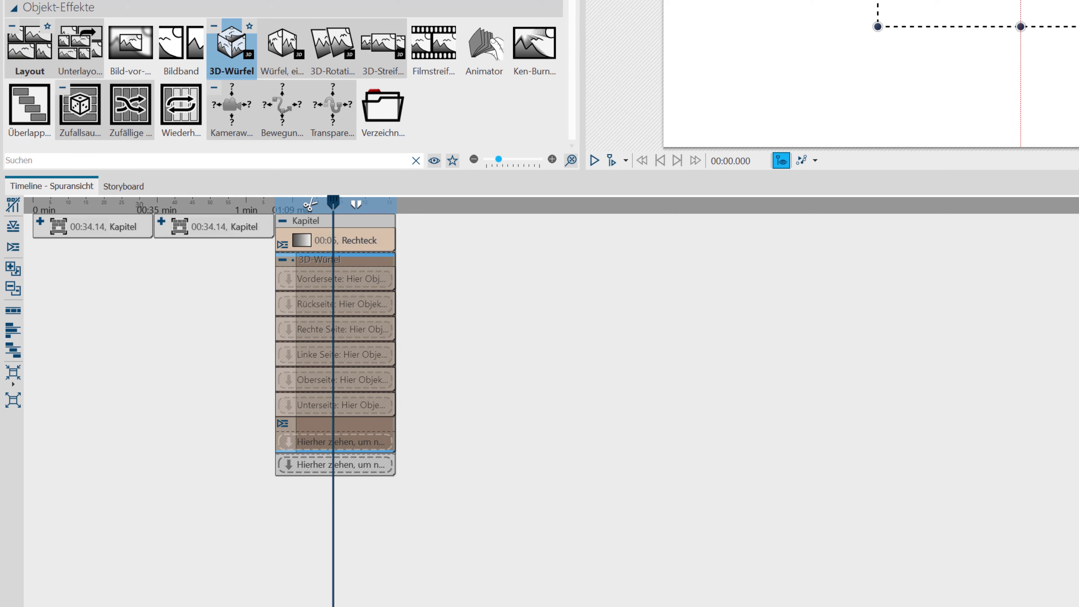
Insert the ancient ruins photo from the project files onto the new cube's Vorderseite
scroll(283, 76, "up", 2)
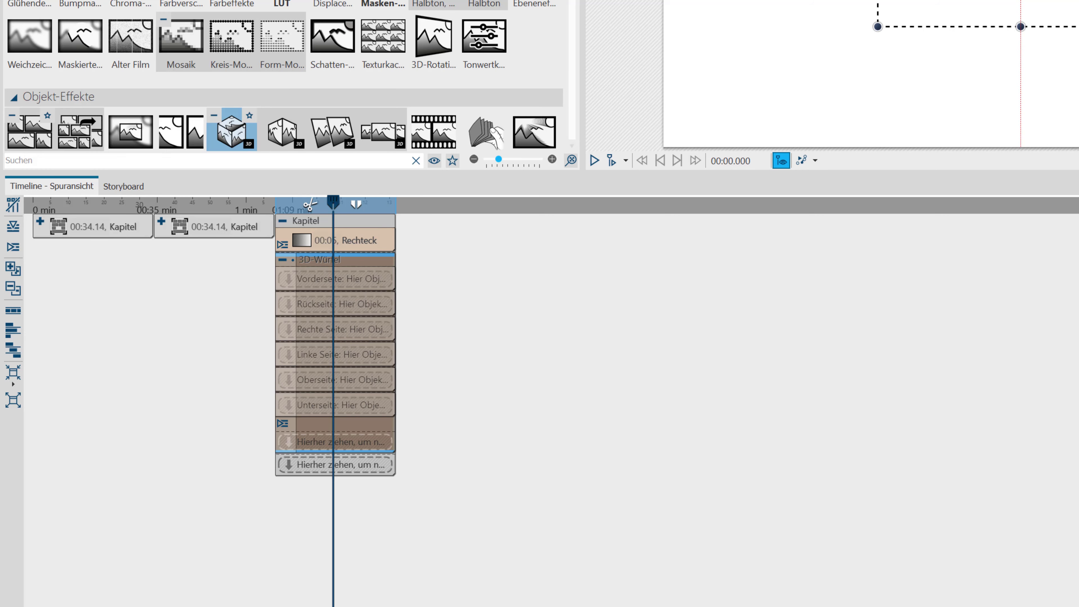
left_click(442, 1)
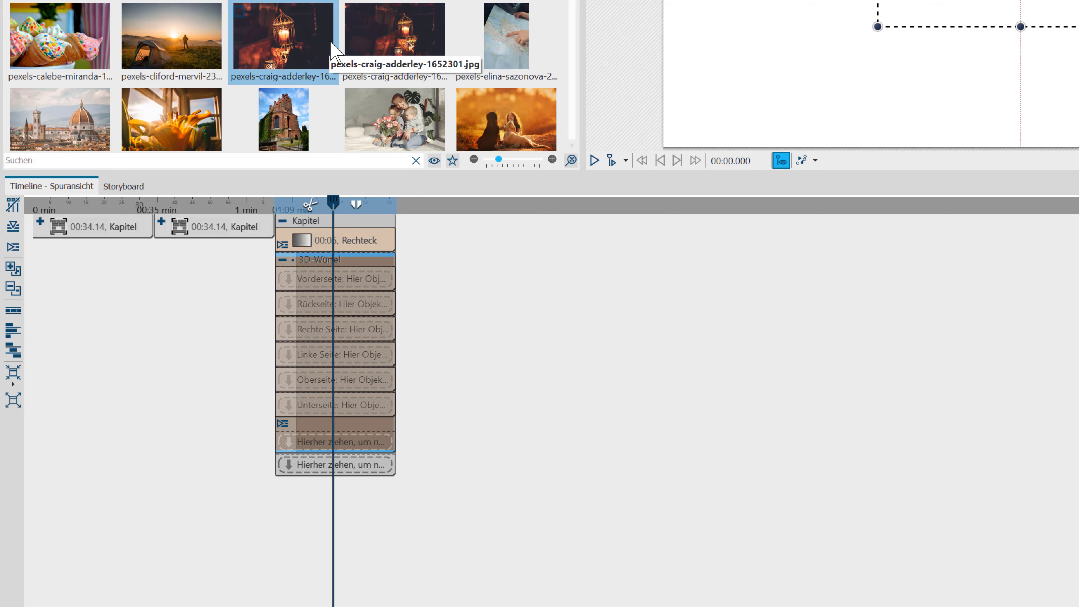
left_click_drag(332, 45, 308, 343)
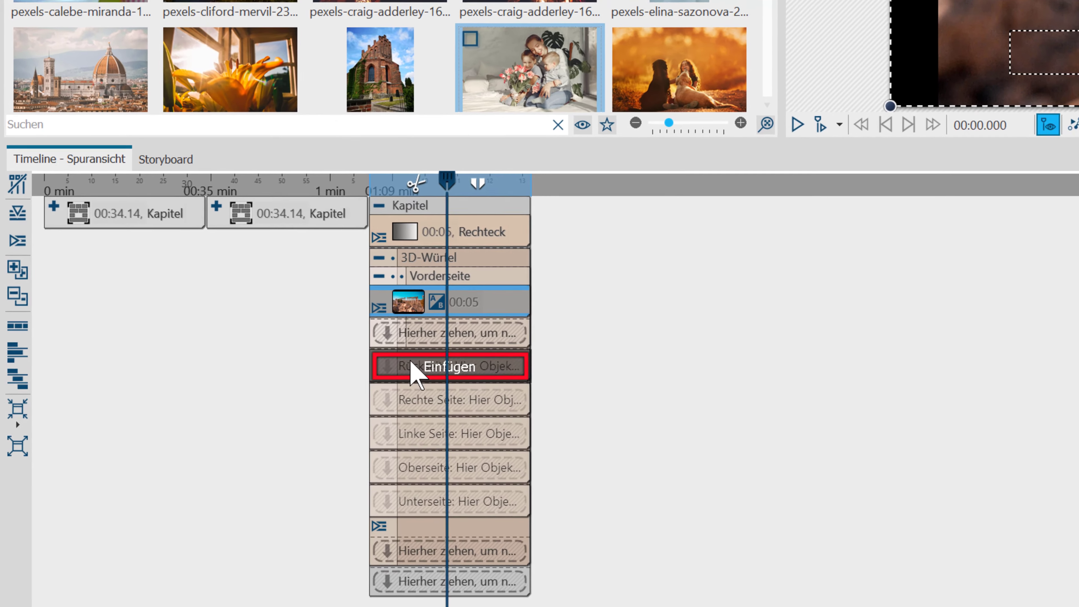
left_click_drag(411, 366, 437, 312)
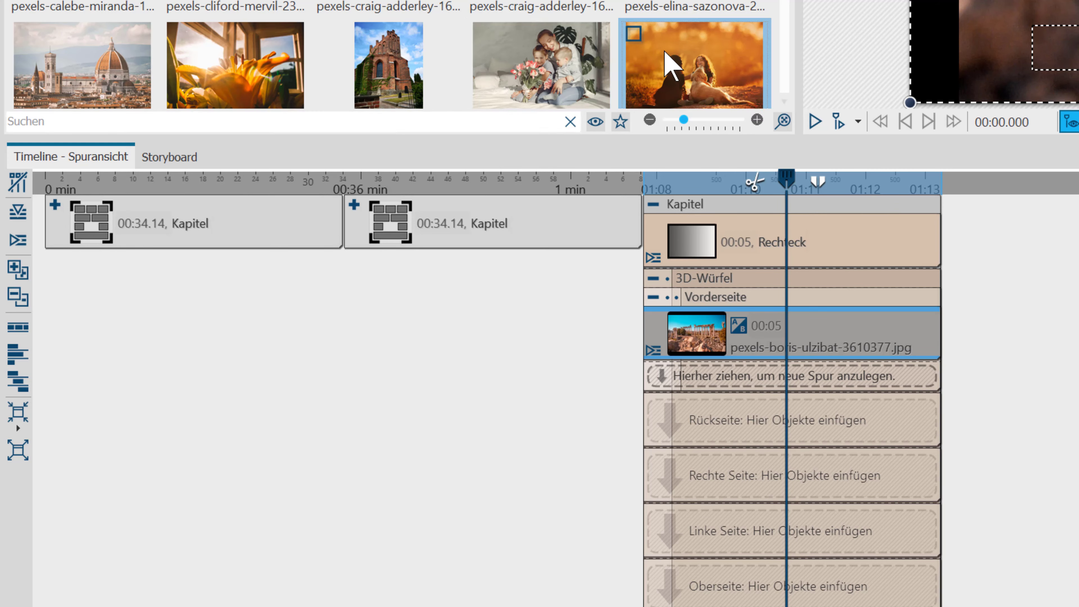
Fill Rückseite, Rechte Seite, Linke Seite, Oberseite and Unterseite with the sunset dog, castle, yellow flower, ice cream and parent-with-child photos respectively
mouse_move(682, 72)
left_mouse_down()
mouse_move(734, 157)
mouse_move(718, 415)
mouse_move(701, 405)
mouse_move(691, 424)
mouse_move(721, 393)
mouse_move(692, 434)
mouse_move(716, 425)
mouse_move(730, 391)
mouse_move(699, 375)
mouse_move(706, 419)
mouse_move(694, 429)
mouse_move(715, 414)
mouse_move(710, 428)
mouse_move(730, 391)
mouse_move(702, 422)
left_mouse_up()
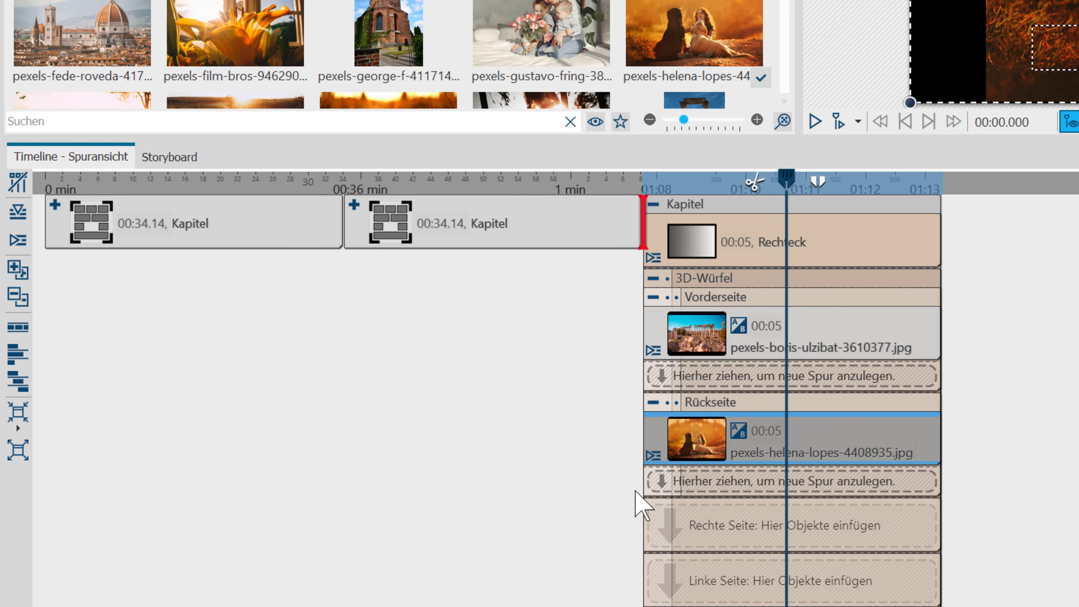
left_click_drag(638, 502, 682, 541)
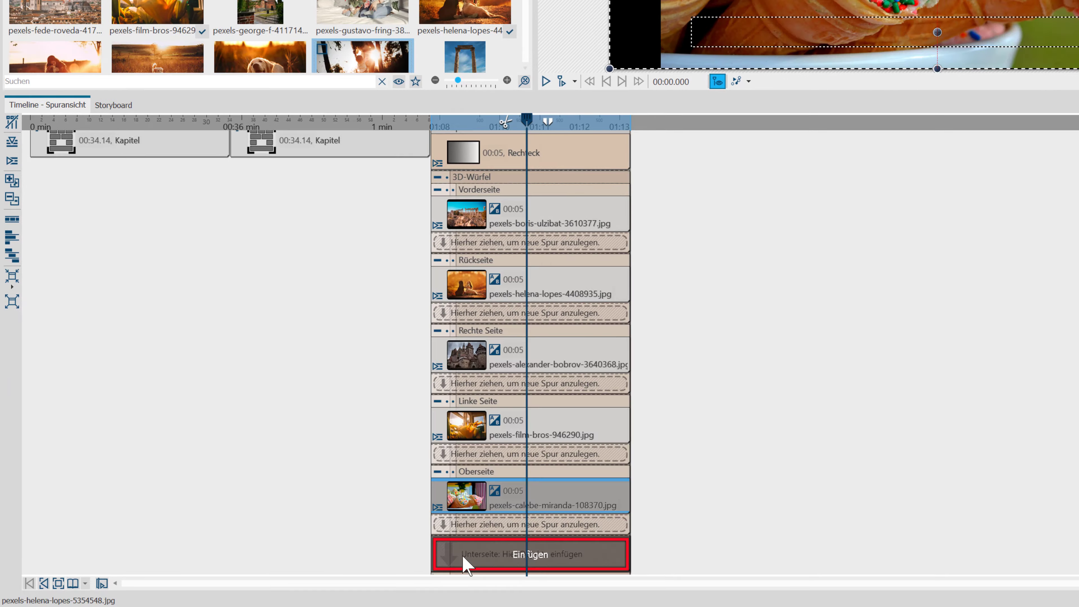
left_click_drag(466, 563, 467, 564)
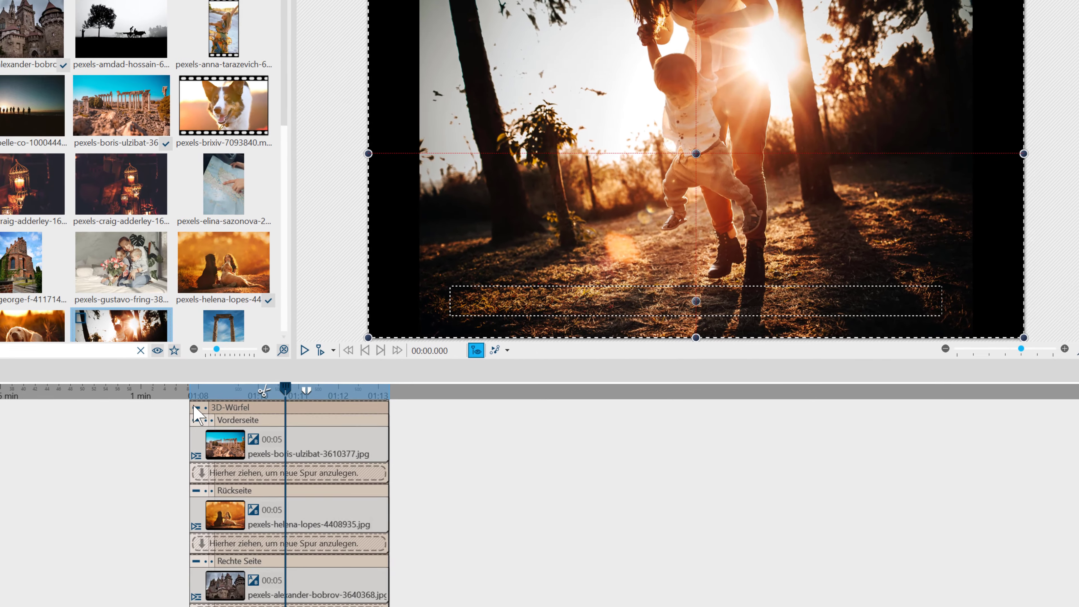
Collapse the filled 3D-Würfel and set its start position to 43,2° on the X axis and 100,8° on the Y axis
left_click(196, 407)
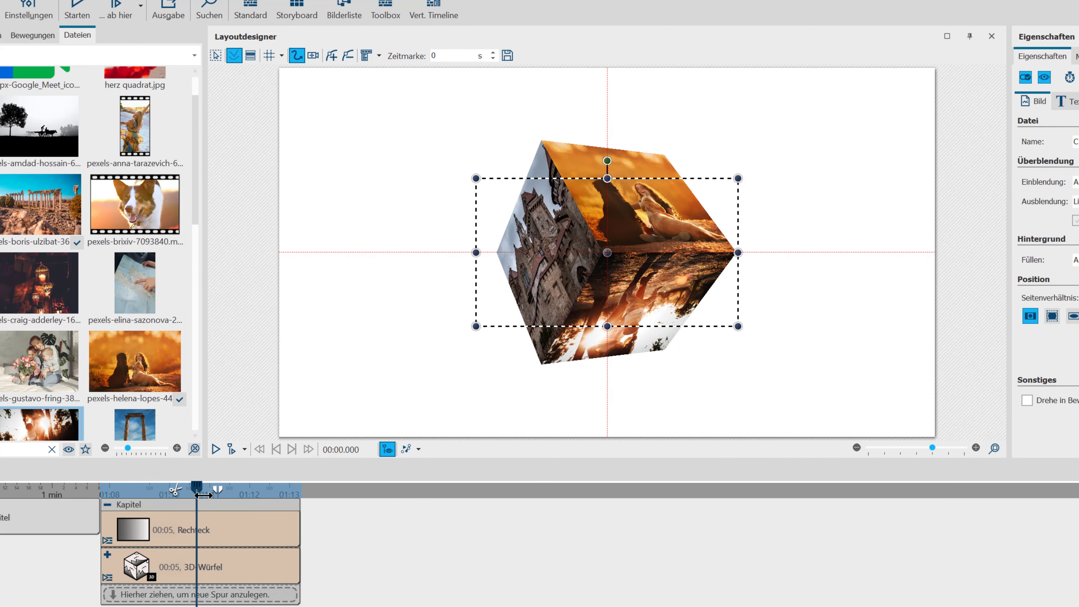
mouse_move(203, 495)
left_mouse_down()
mouse_move(116, 502)
mouse_move(199, 515)
left_mouse_up()
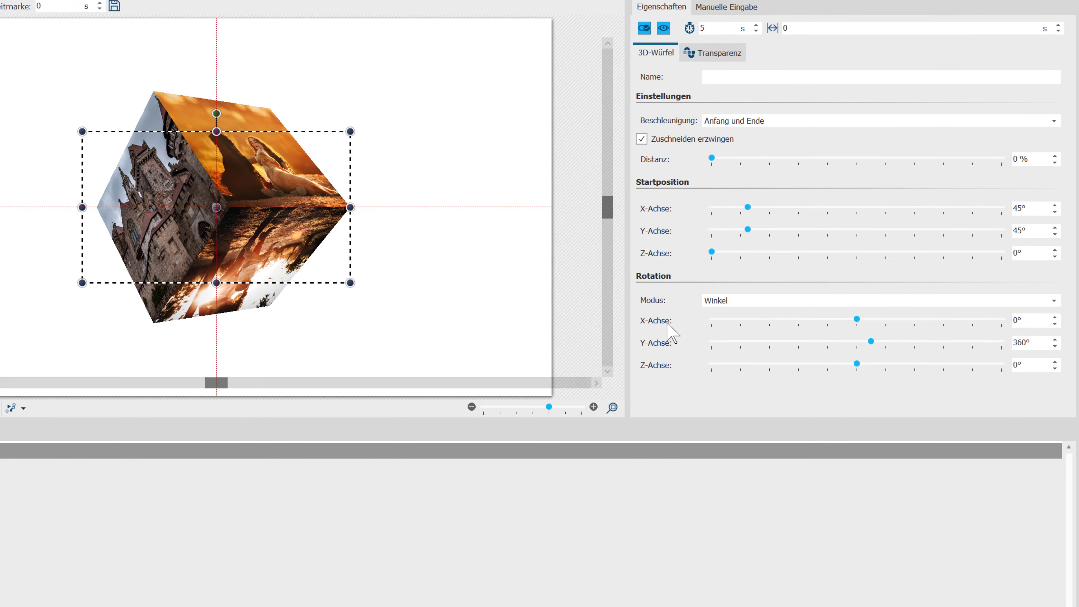
left_click_drag(747, 207, 792, 238)
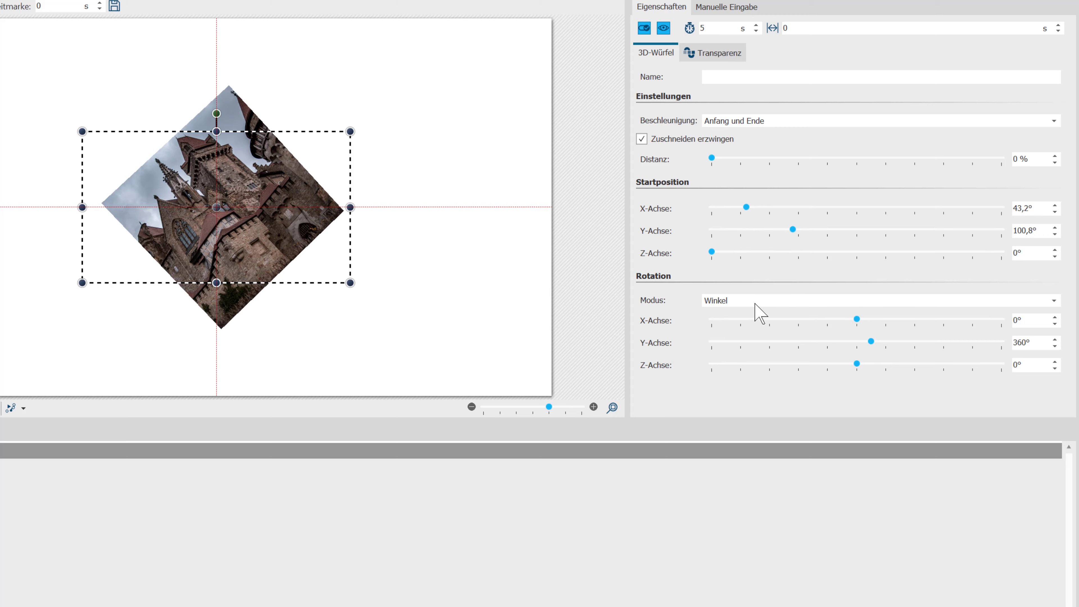
Switch the cube's rotation mode to Anzahl der Umdrehungen and set the Y-axis rotation to 1,06
left_click(731, 302)
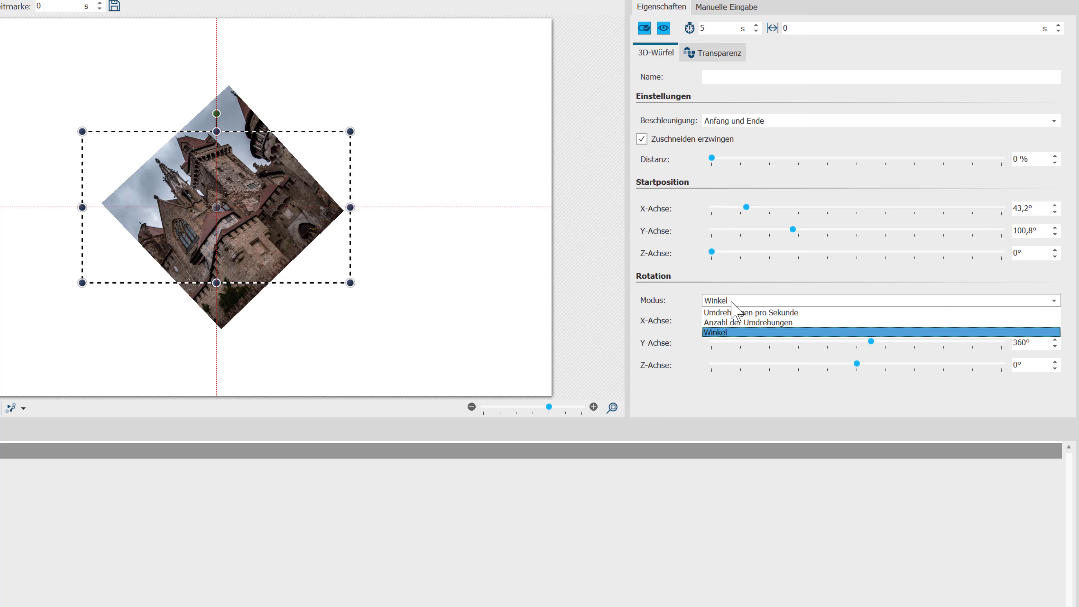
left_click(727, 323)
mouse_move(870, 342)
left_mouse_down()
mouse_move(882, 342)
mouse_move(836, 342)
mouse_move(871, 342)
left_mouse_up()
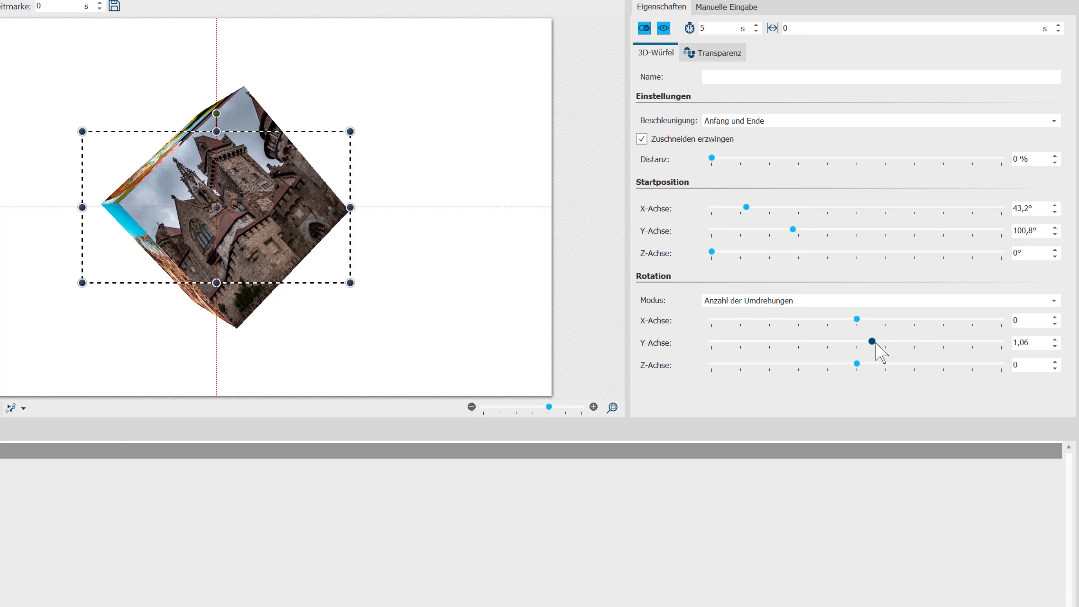
Place the cube smaller near the canvas's upper-right corner at 0 s and add a 2 s motion mark near the canvas centre
left_click_drag(253, 210, 462, 106)
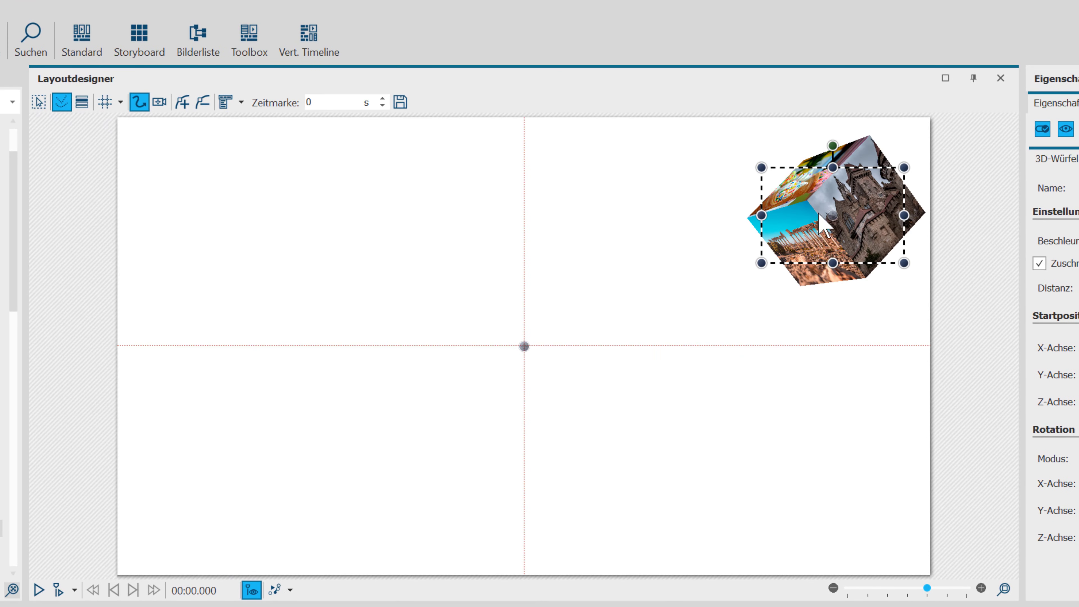
left_click(191, 105)
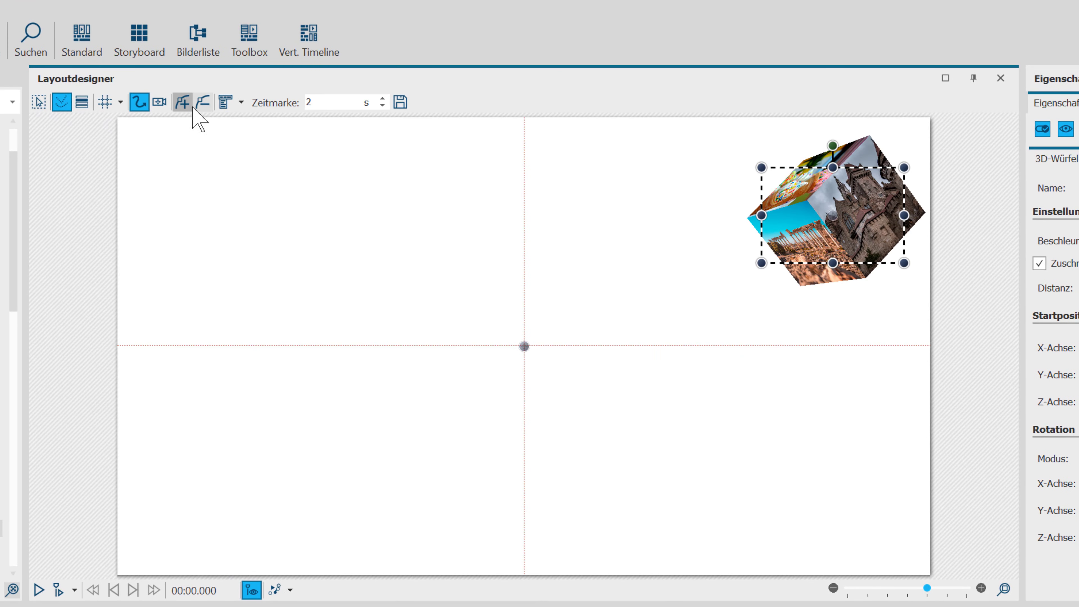
left_click_drag(898, 263, 609, 395)
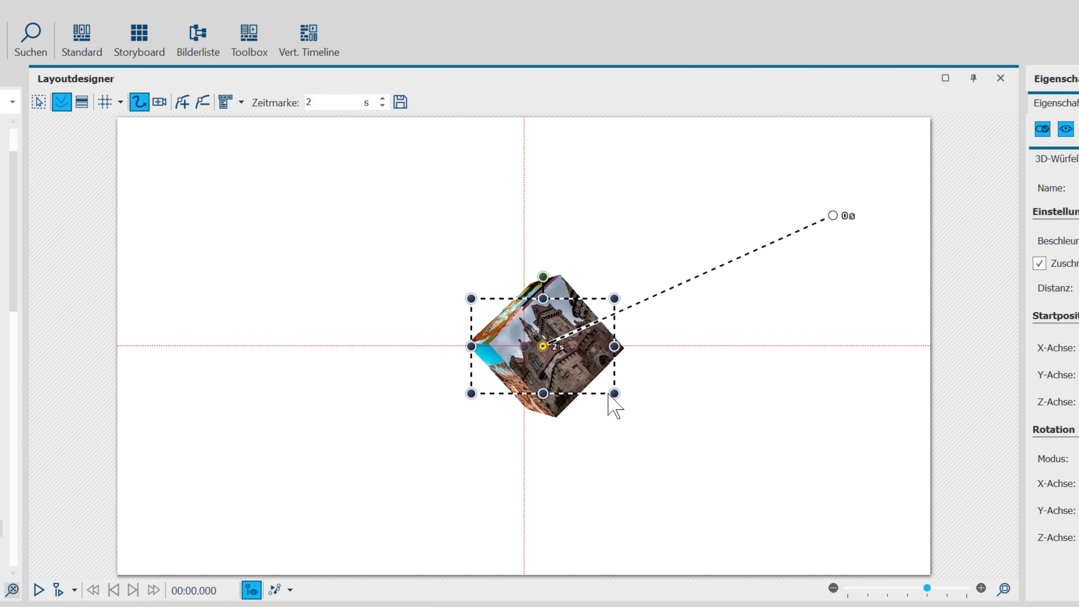
Enlarge the cube and centre it on the canvas at the 2 s mark, and add a 4 s motion mark
left_click_drag(657, 436, 747, 530)
left_click_drag(627, 463, 558, 398)
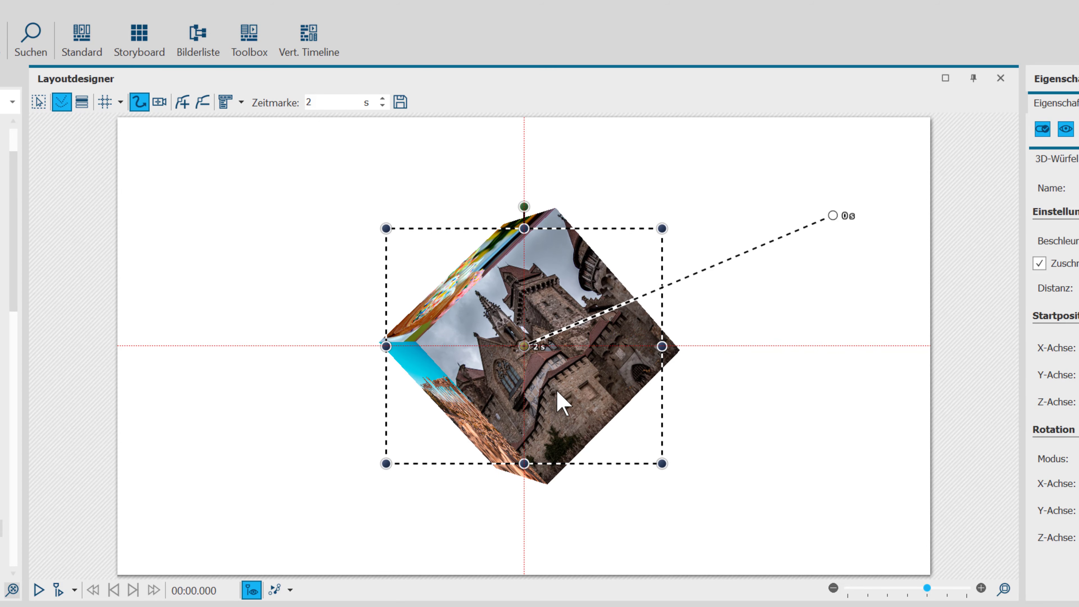
left_click(192, 106)
left_click_drag(650, 384, 561, 410)
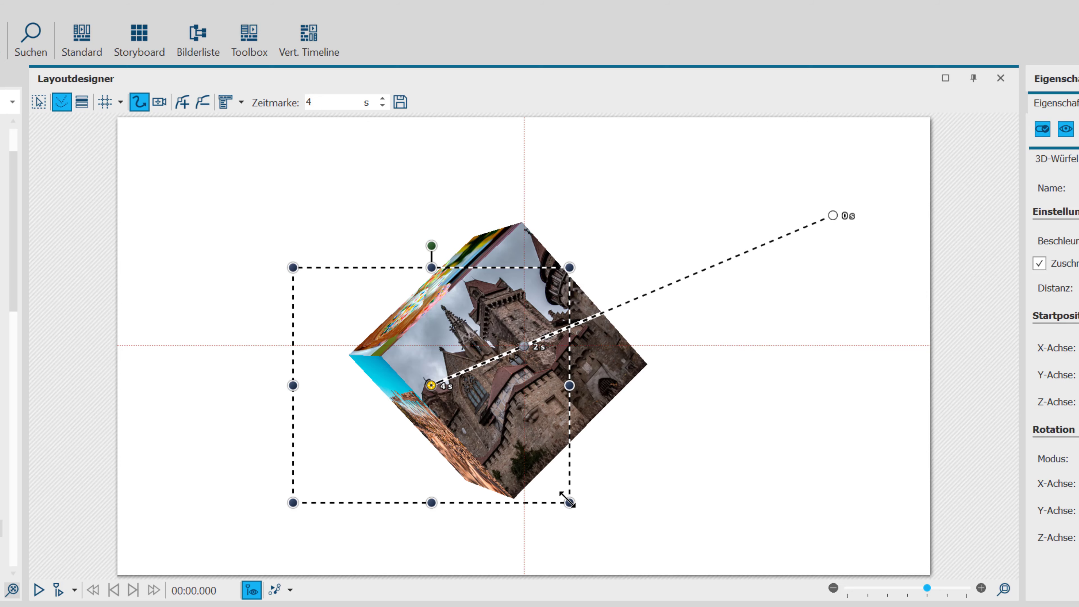
Shrink the cube at the 4 s mark and move that mark outside the canvas beyond its upper-left corner
left_click_drag(569, 501, 340, 281)
left_click(277, 282)
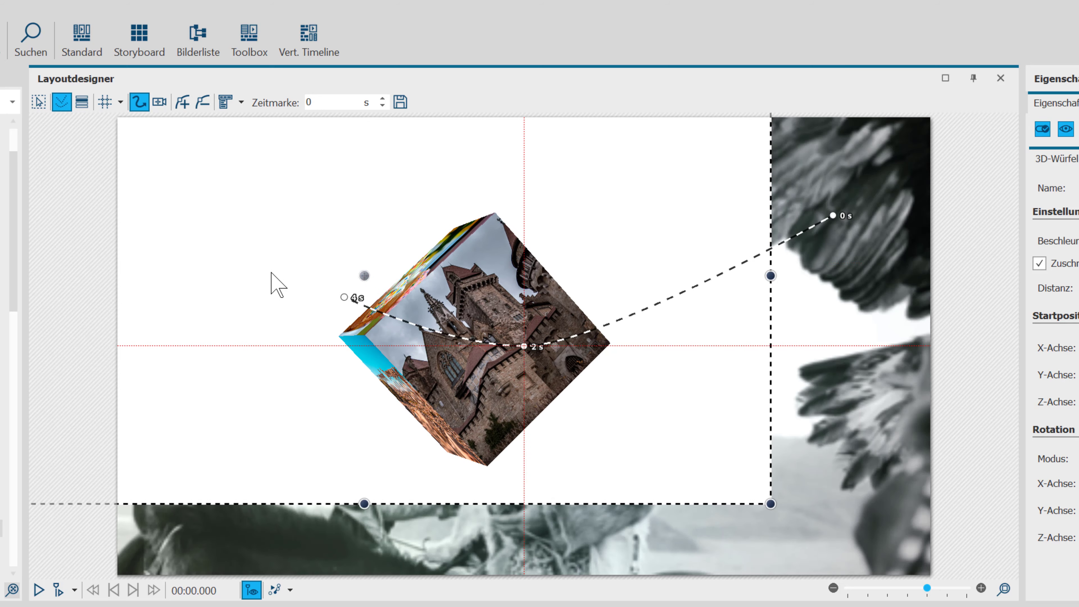
left_click_drag(357, 346, 429, 357)
left_click(345, 298)
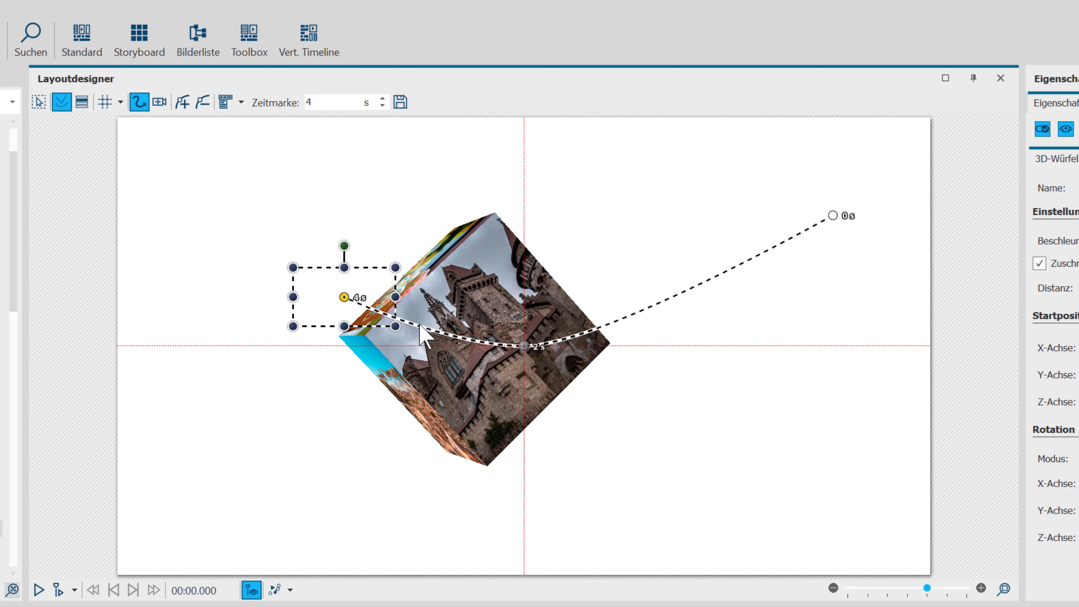
left_click_drag(344, 297, 78, 180)
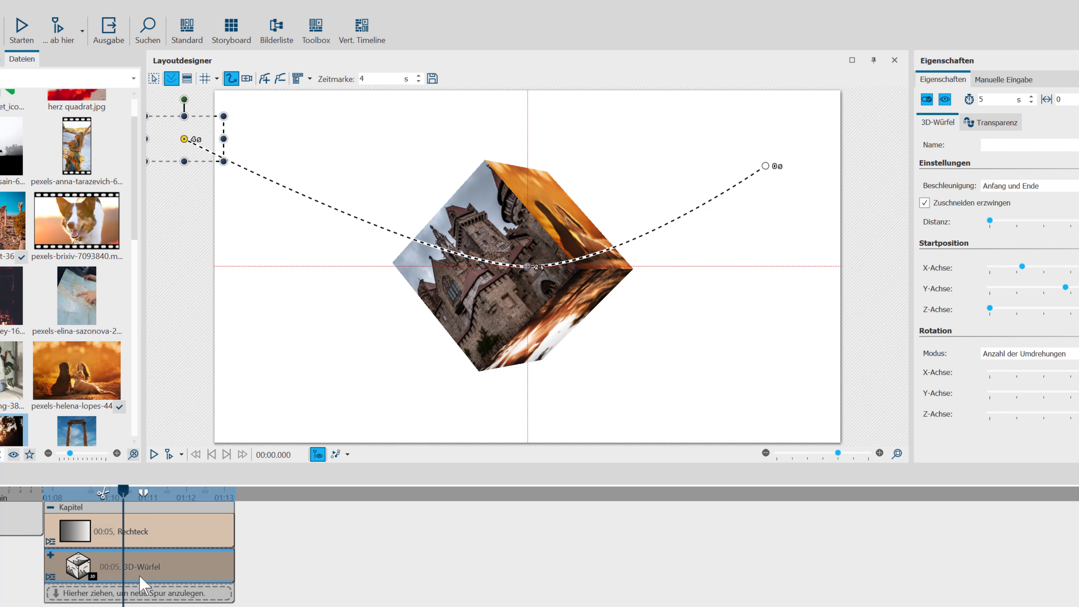
Delete the 3D-Würfel from the chapter and extend the Rechteck's duration to 10,12 s
key("Delete")
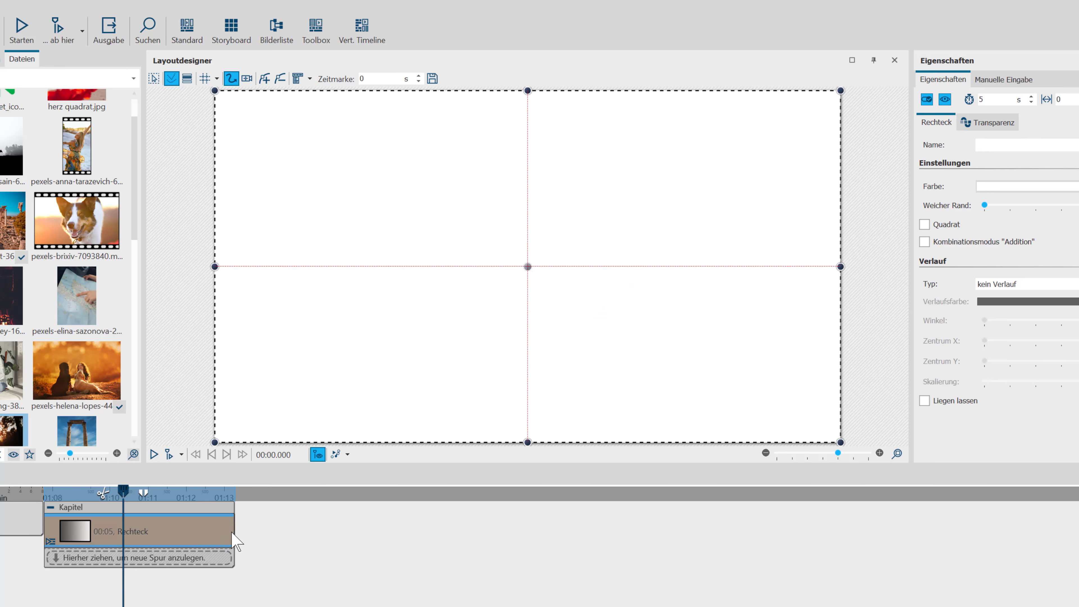
left_click_drag(233, 537, 425, 537)
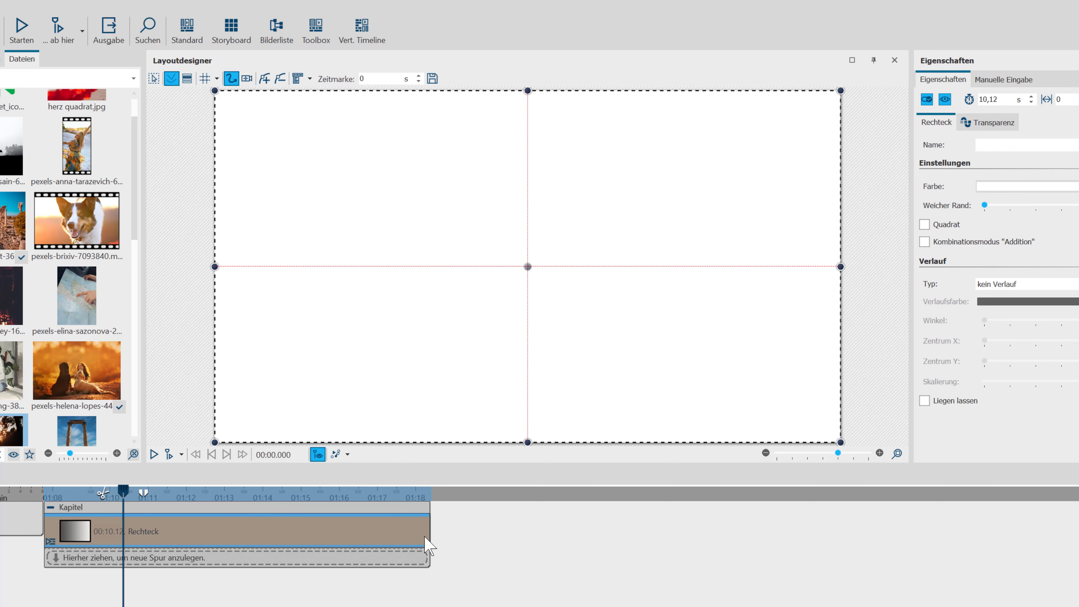
Give the Rechteck a kreisförmig gradient with its centre in the middle of the canvas
left_click(1047, 284)
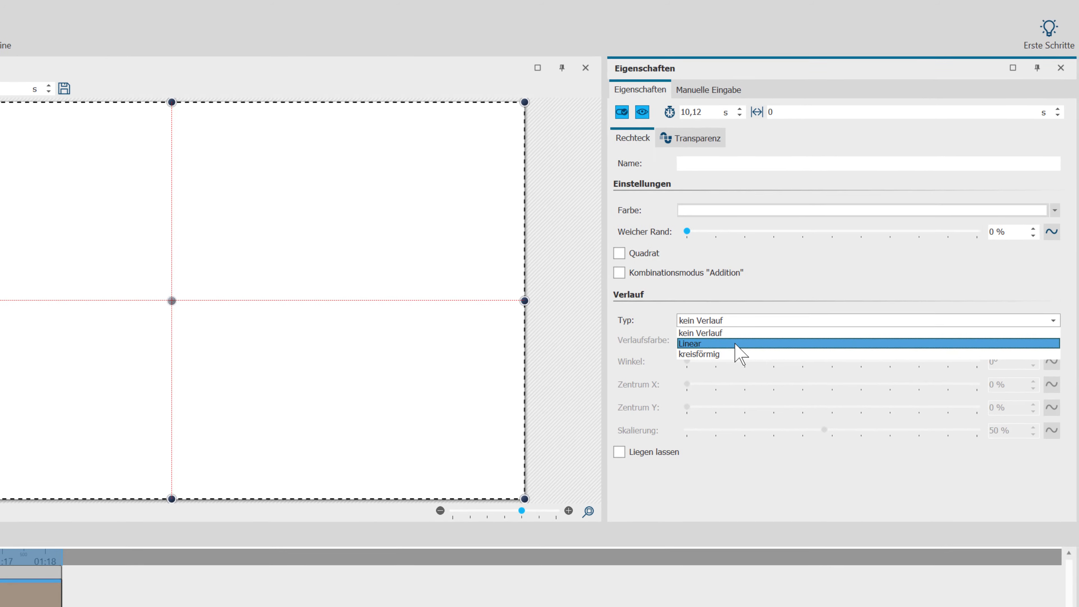
left_click(730, 355)
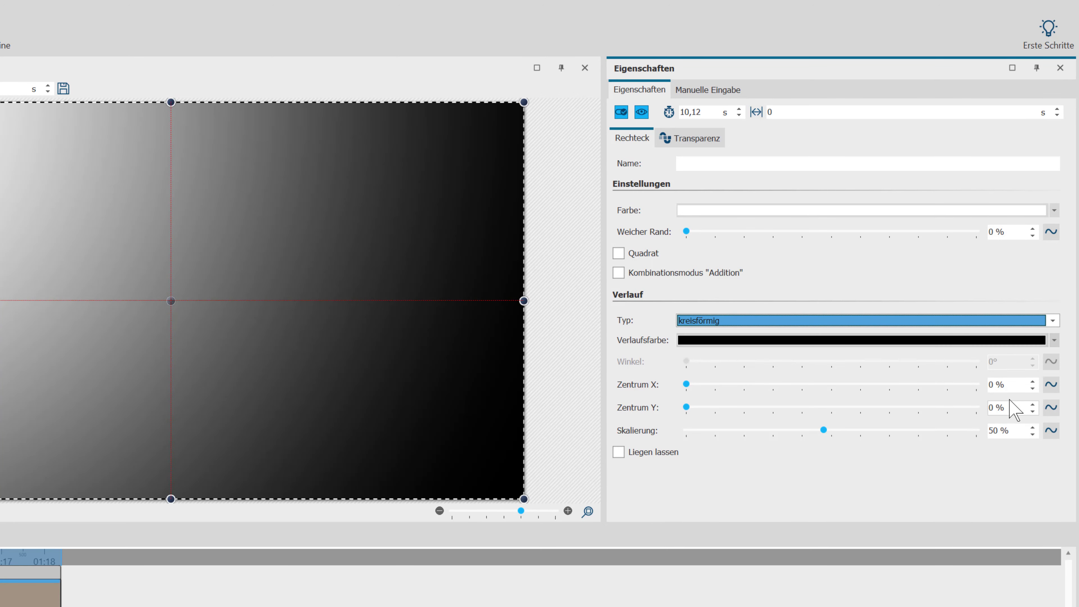
left_click(999, 384)
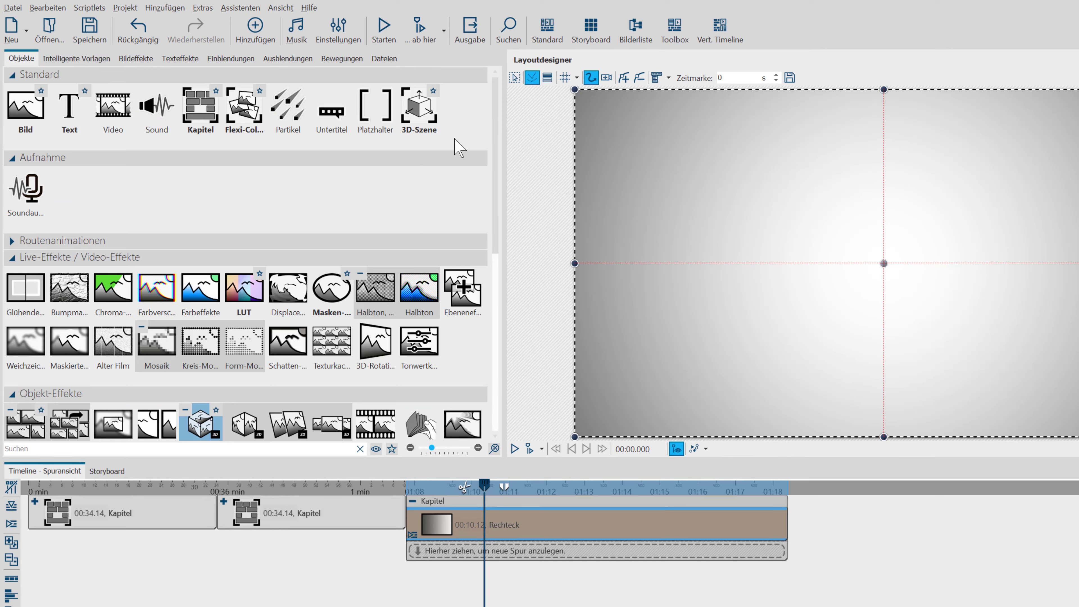
Insert a 3D-Szene after the chapter in the timeline and add the photo of the tent at sunrise to it
left_click(422, 109)
left_click_drag(852, 503, 838, 536)
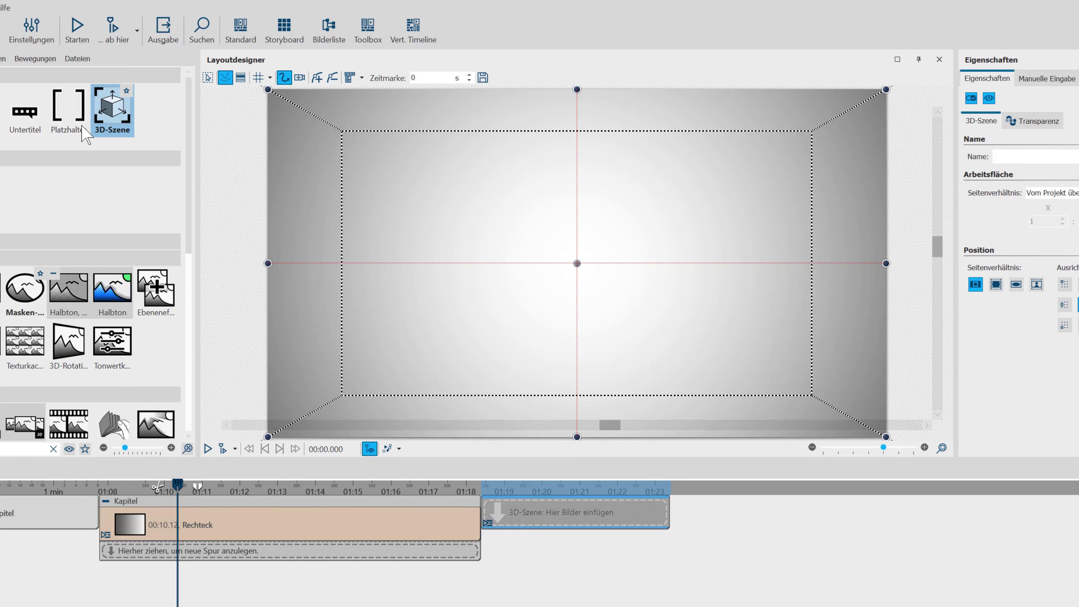
left_click(78, 59)
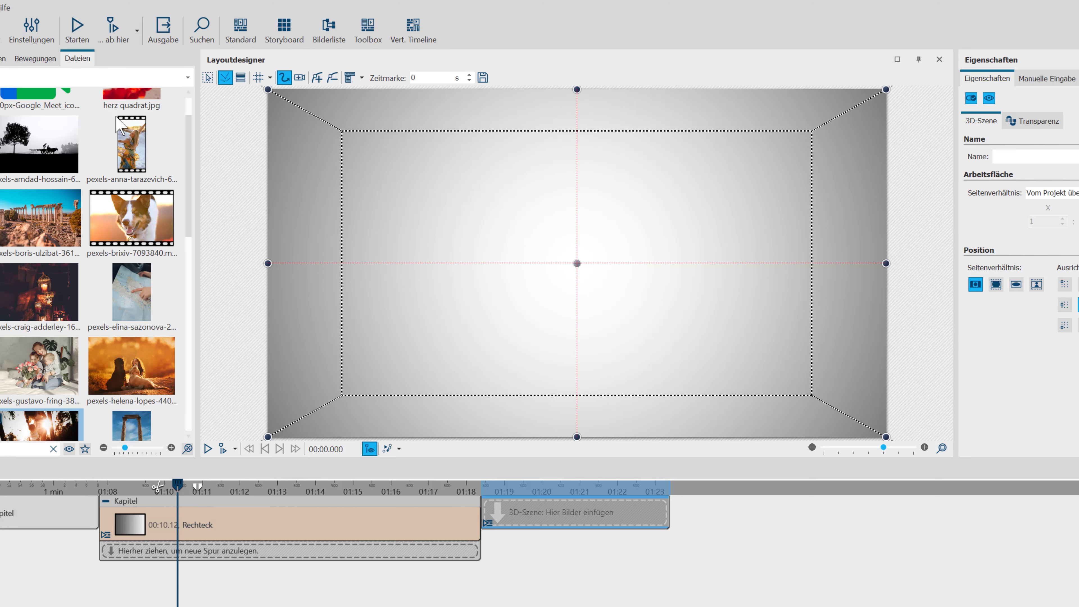
left_click_drag(40, 425, 544, 522)
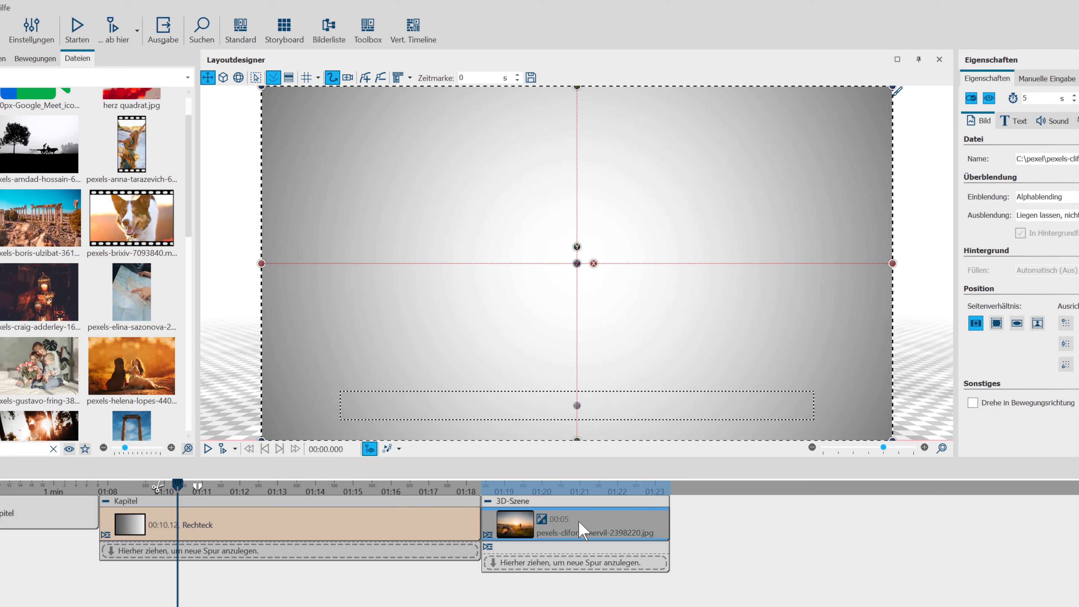
Set the tent photo's Einblendung to Keine and turn off the playhead-position preview in the layout designer
left_click(1039, 197)
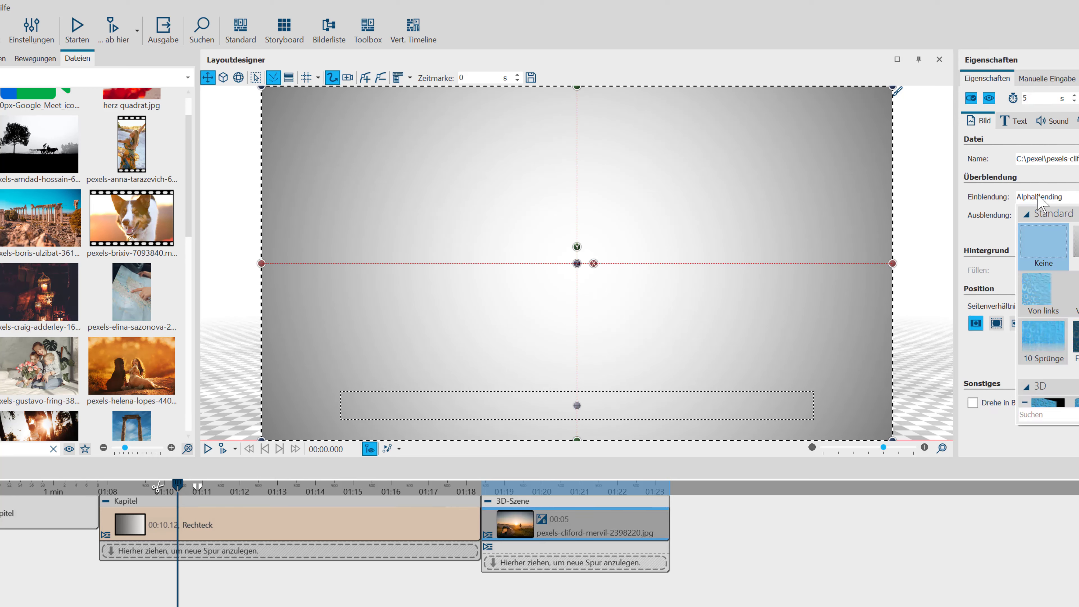
left_click(1045, 242)
left_click(370, 448)
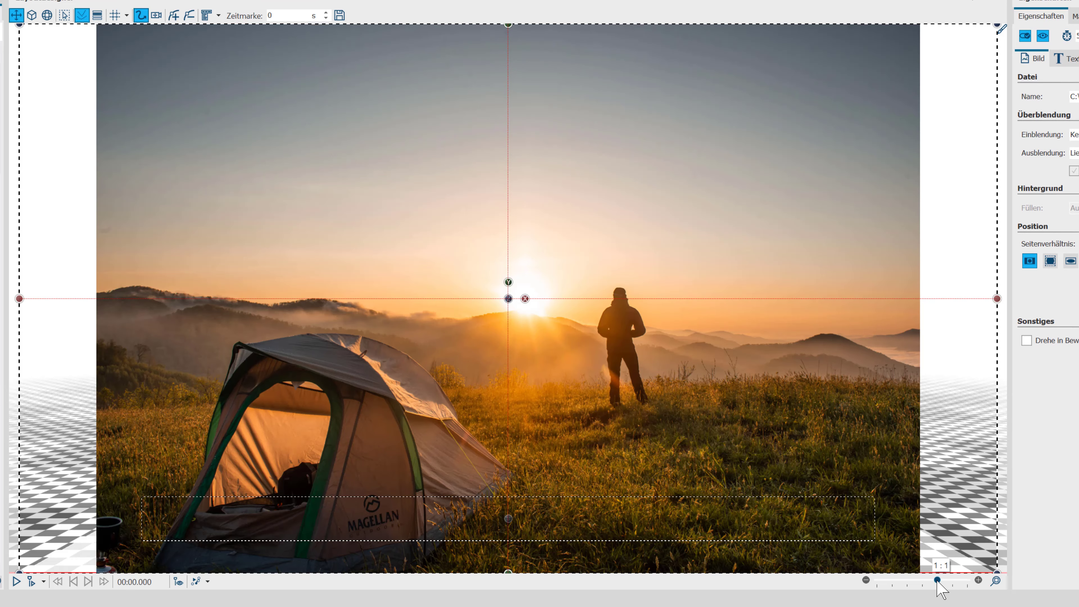
Shift the tent photo slightly to the right along the X axis and make its frame wider and lower
left_click_drag(937, 580, 931, 581)
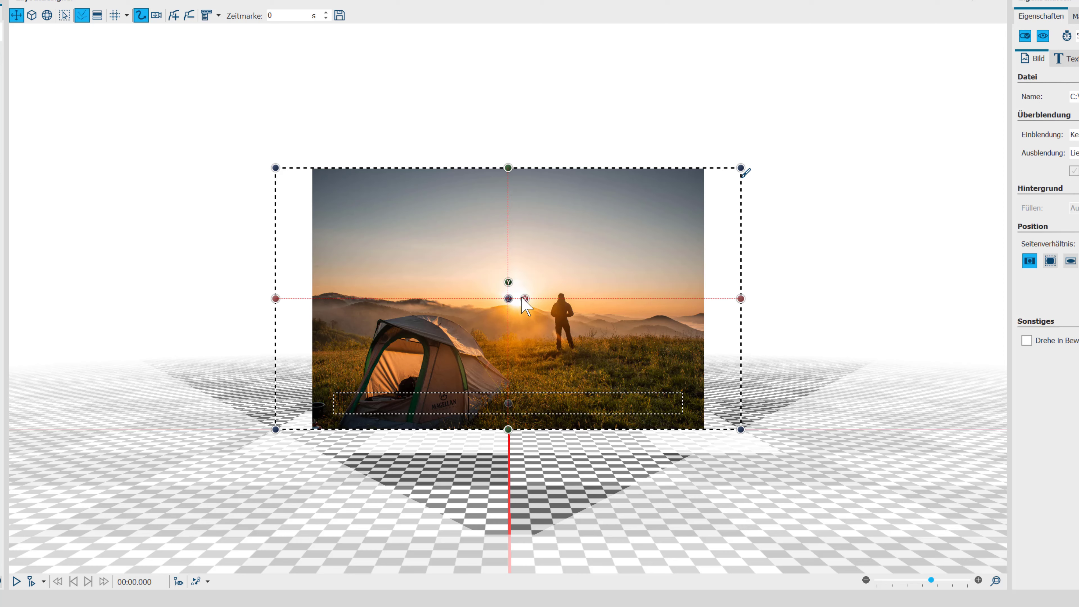
left_click_drag(526, 299, 538, 298)
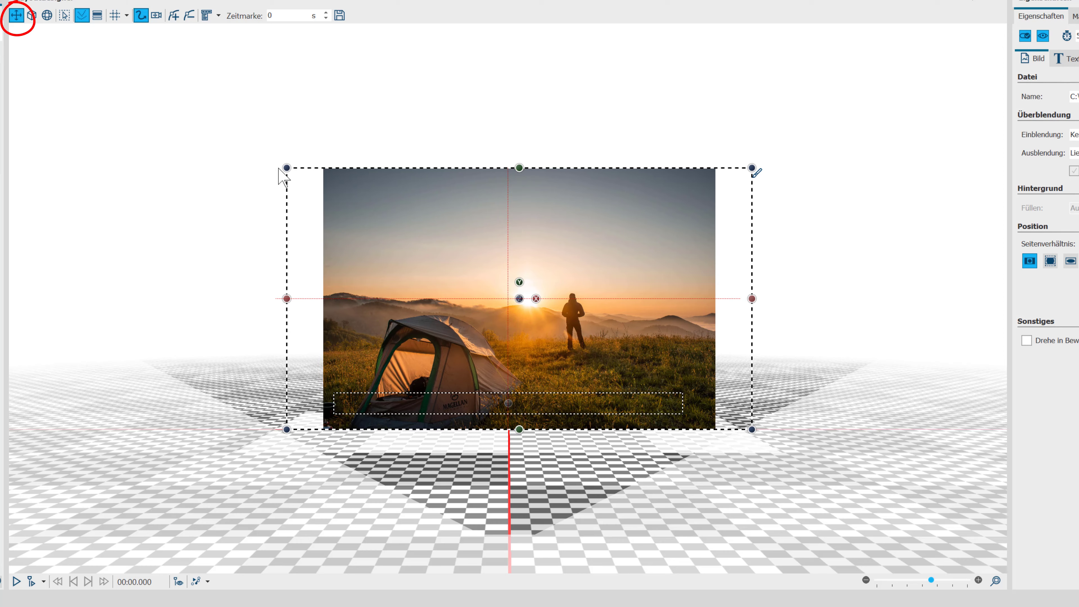
left_click_drag(279, 169, 233, 178)
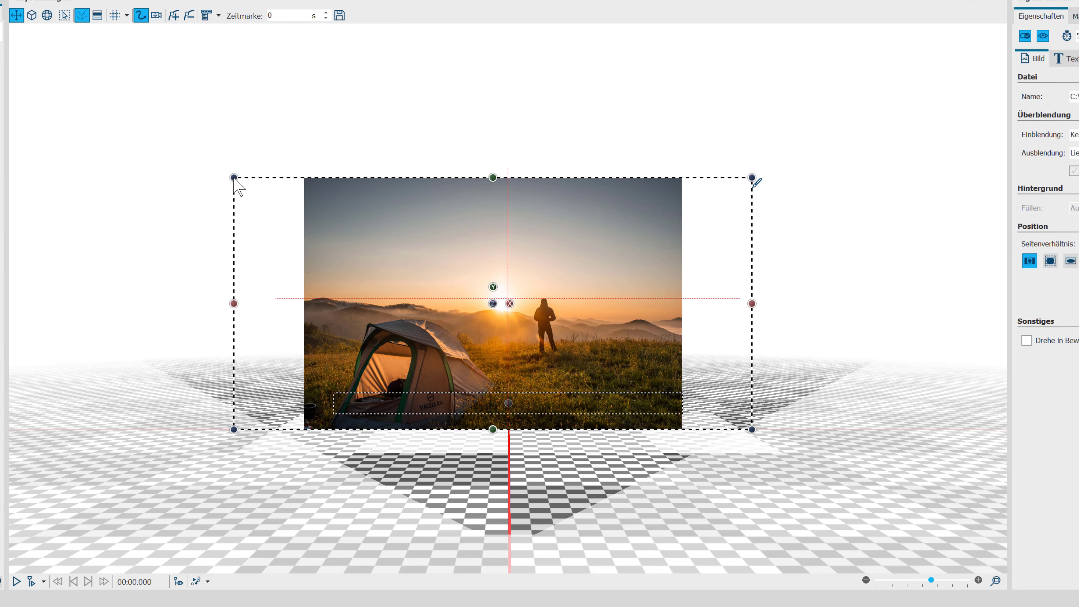
Rotate the tent photo in 3D to about -180° on the Y axis and -38° on the Z axis, then leave rotation mode
left_click(32, 16)
left_click(48, 16)
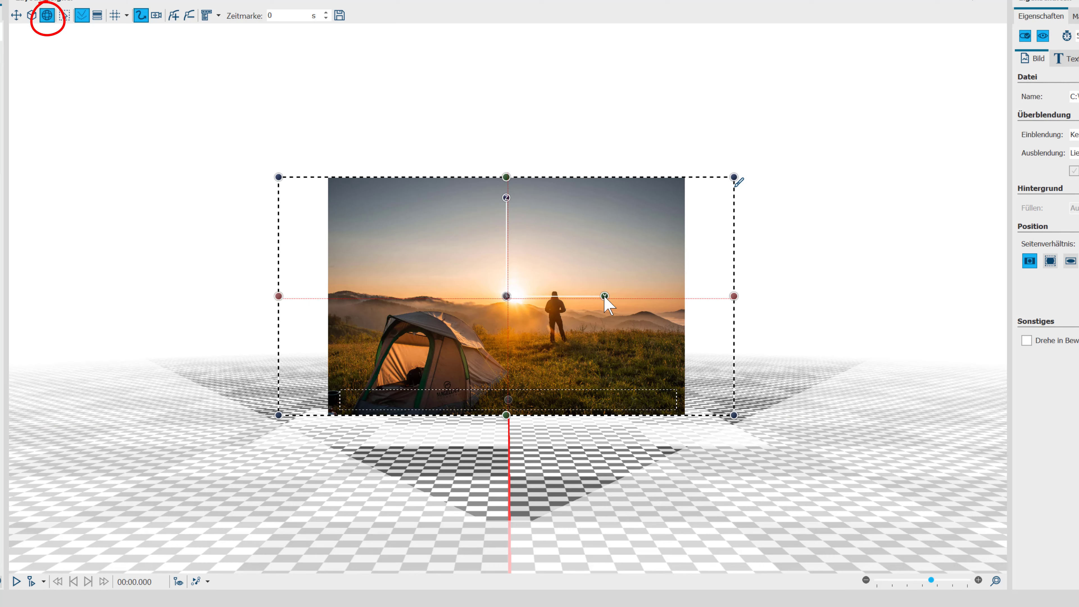
mouse_move(605, 296)
left_mouse_down()
mouse_move(619, 301)
mouse_move(601, 296)
left_mouse_up()
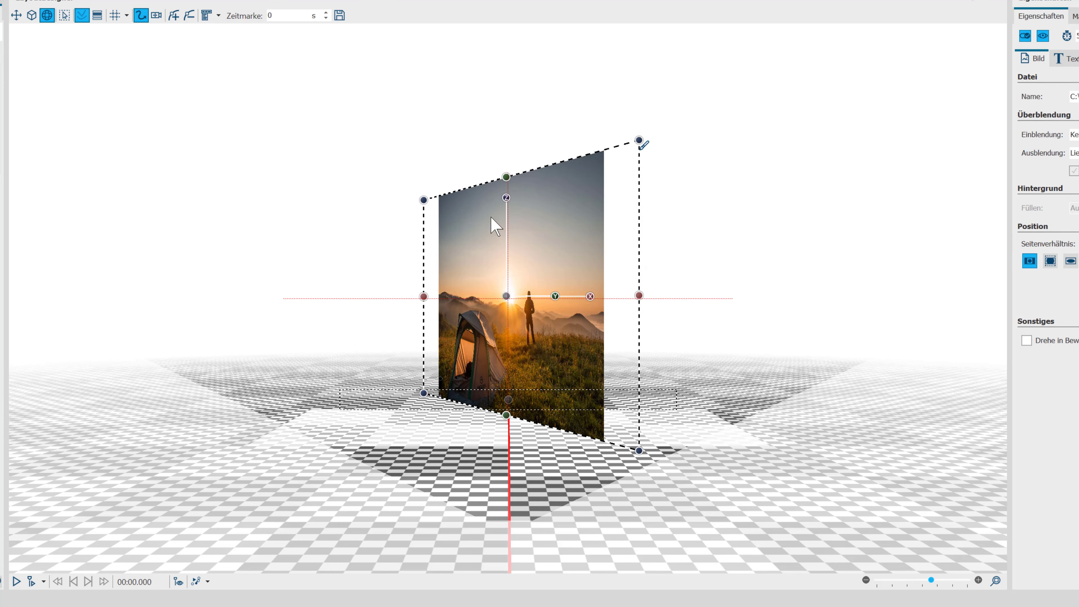
left_click_drag(502, 199, 481, 260)
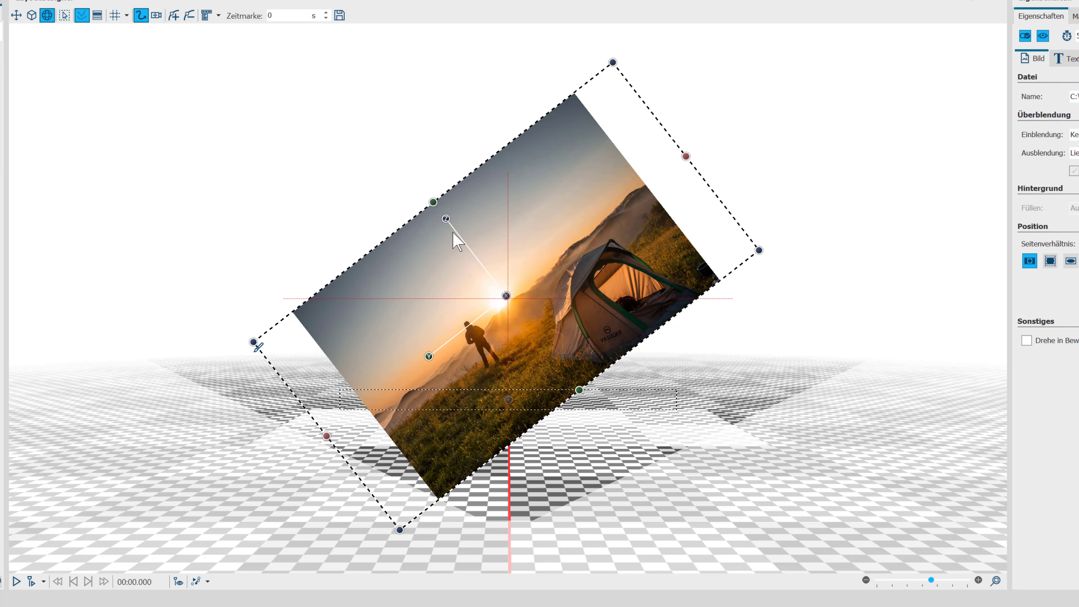
left_click(31, 15)
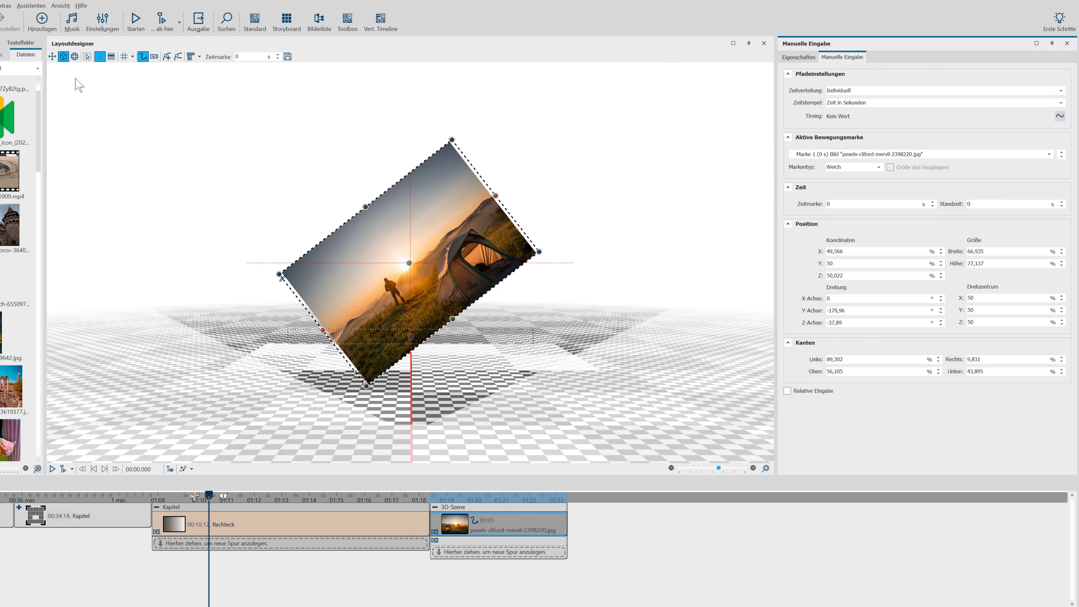
left_click(66, 5)
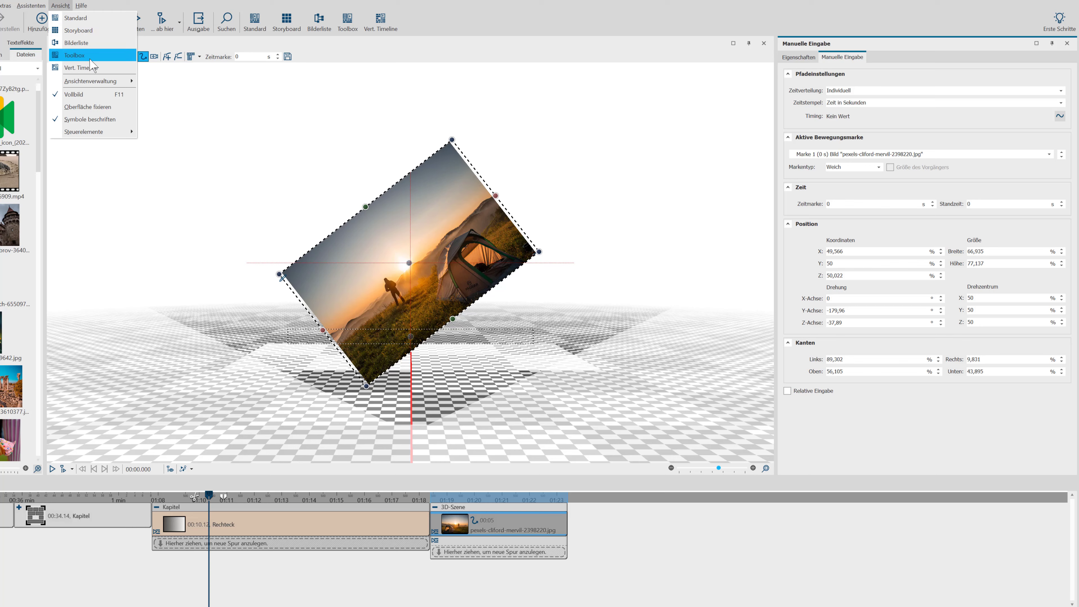
mouse_move(102, 133)
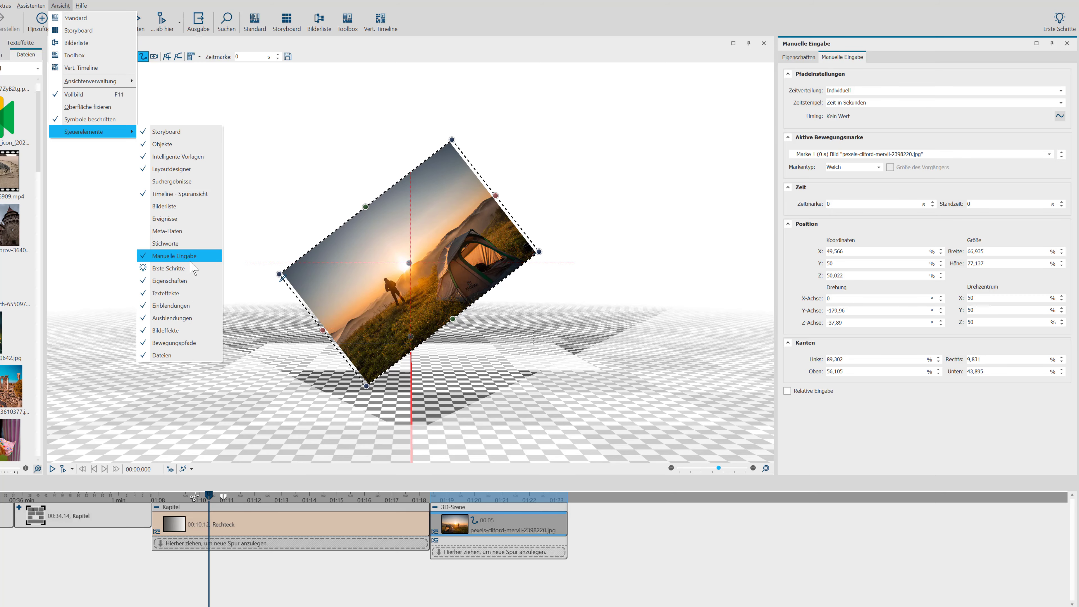
left_click(887, 119)
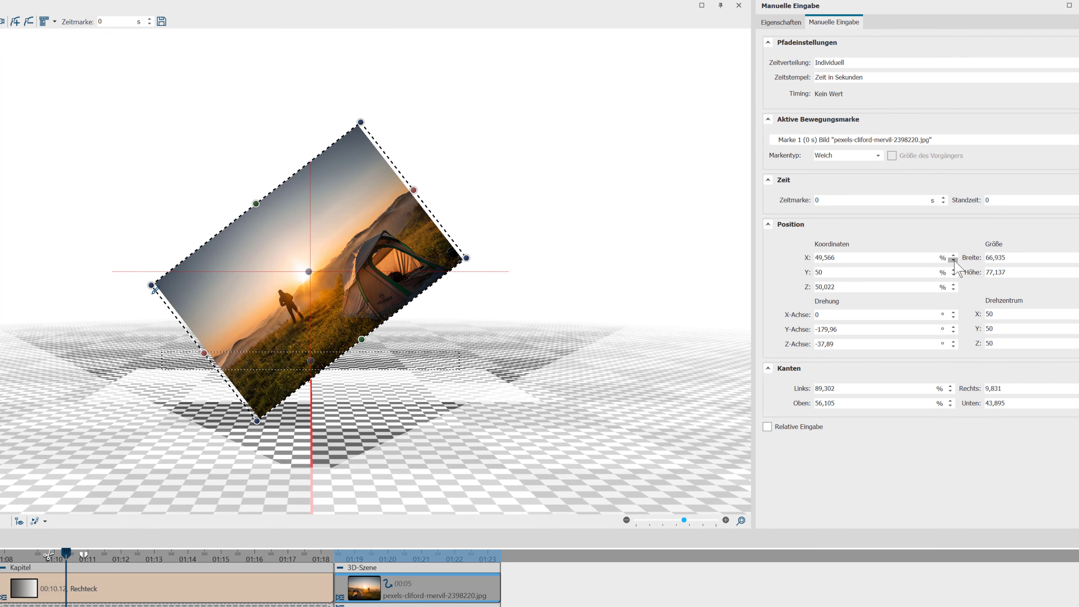
Set the tent photo's X coordinate to 52,566 % in the manual position values
left_click(954, 256)
left_click(953, 255)
left_click(953, 256)
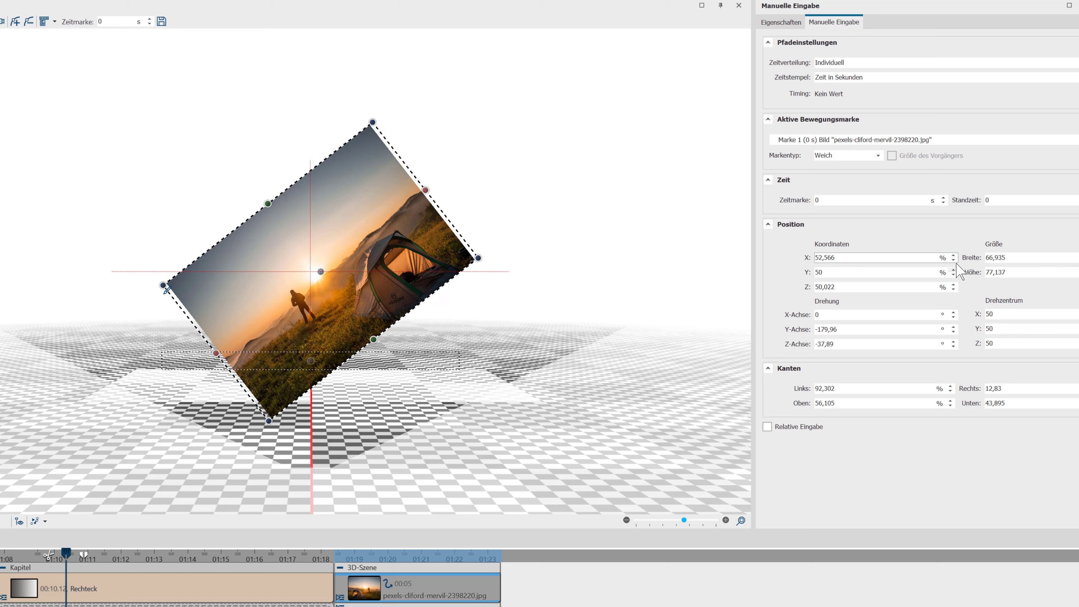
Set the tent photo's rotation to 15° on the X axis, -149,96° on the Y axis and -52,89° on the Z axis
left_click(953, 313)
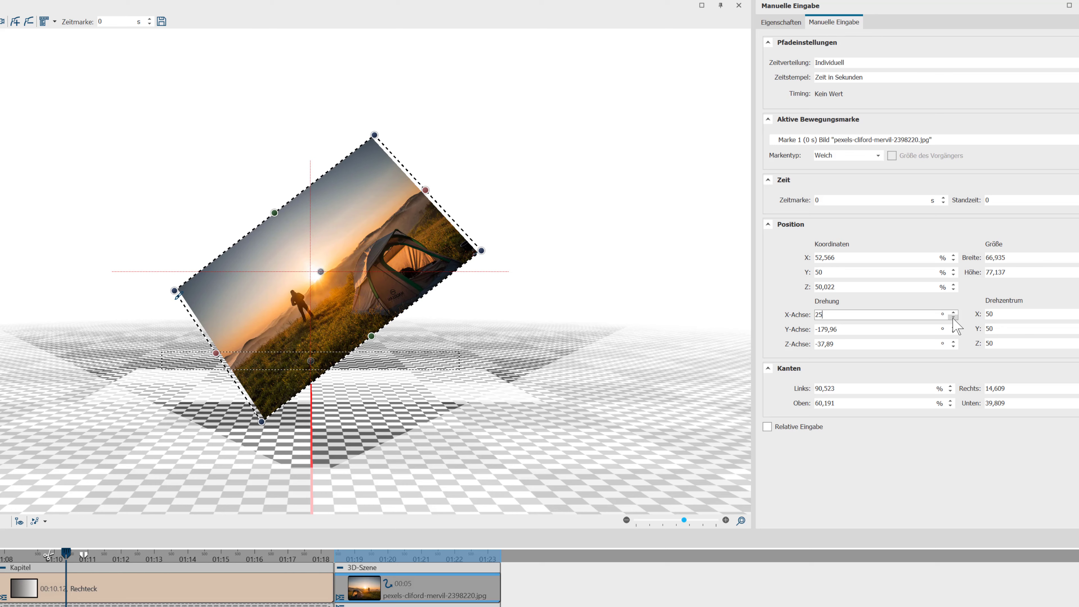
left_click(954, 317)
left_click(953, 327)
left_click(953, 346)
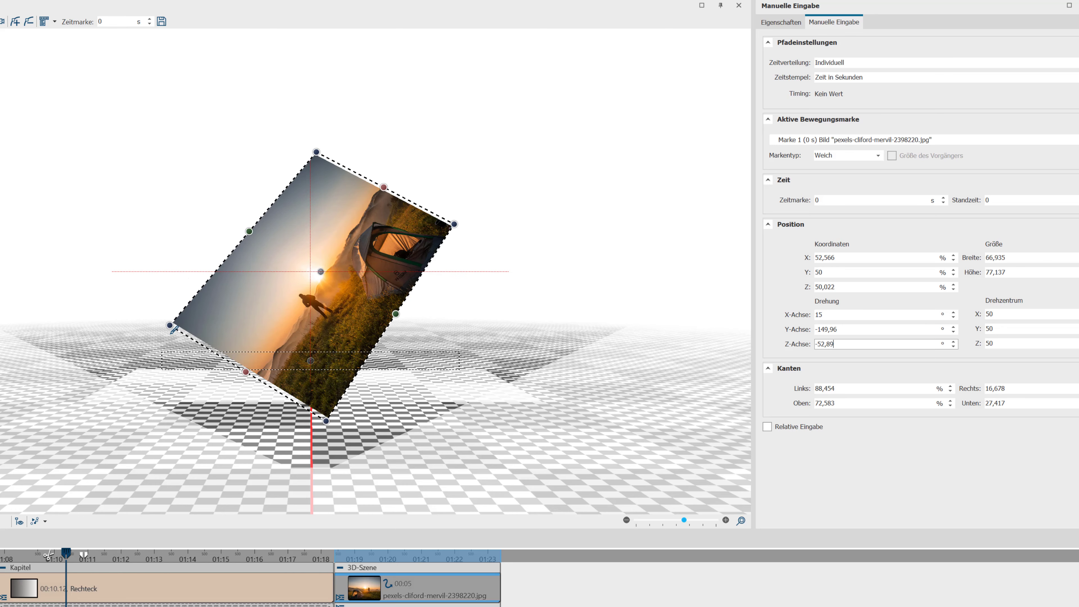
key("Tab")
type("52")
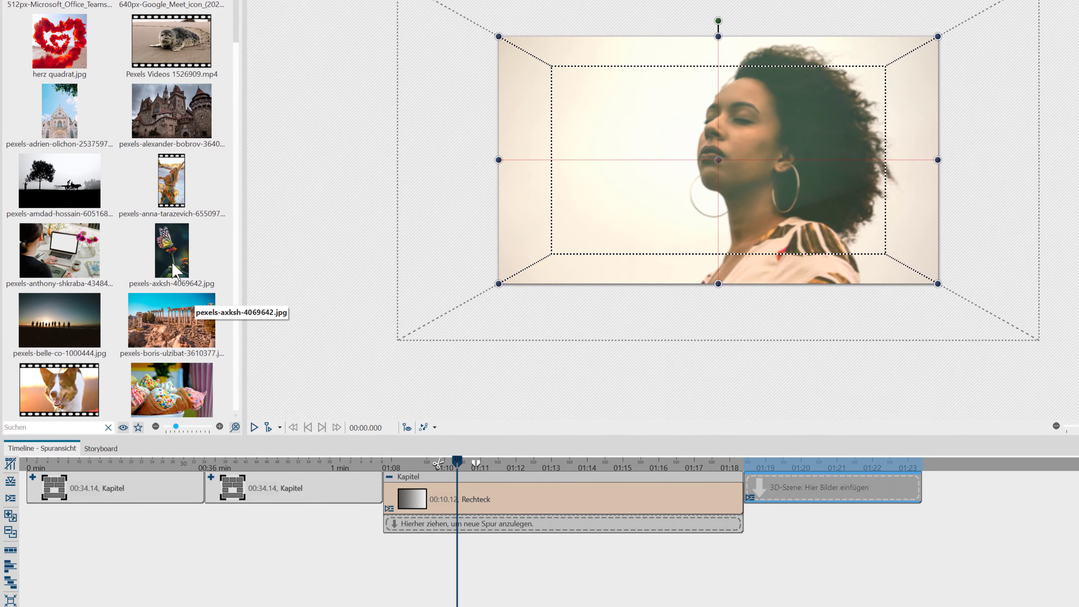
Add the photo of the woman with outstretched arms to the empty 3D-Szene
scroll(173, 270, "down", 8)
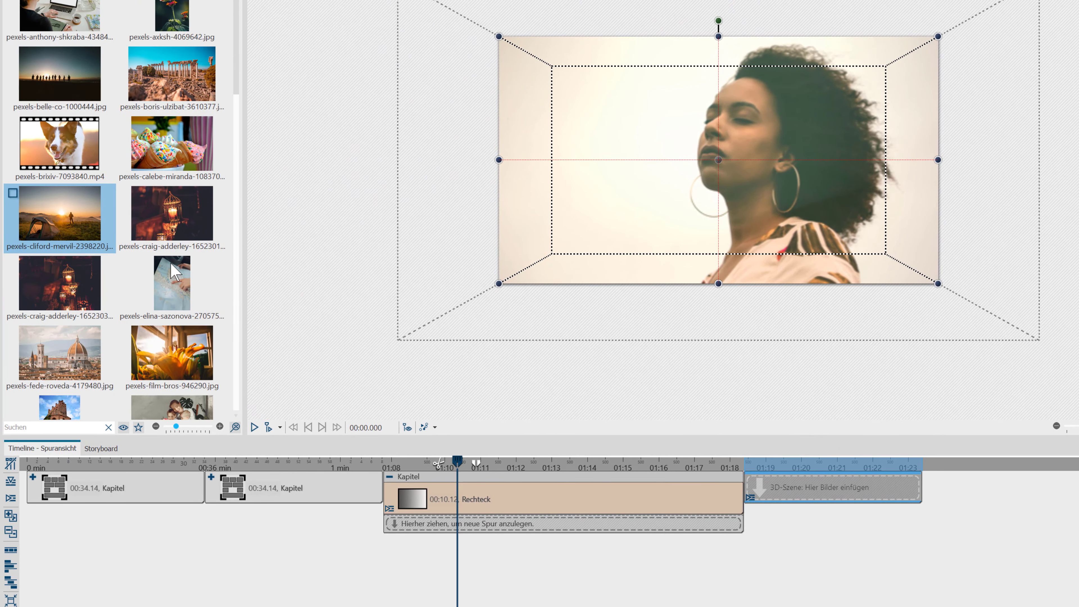
scroll(173, 270, "down", 9)
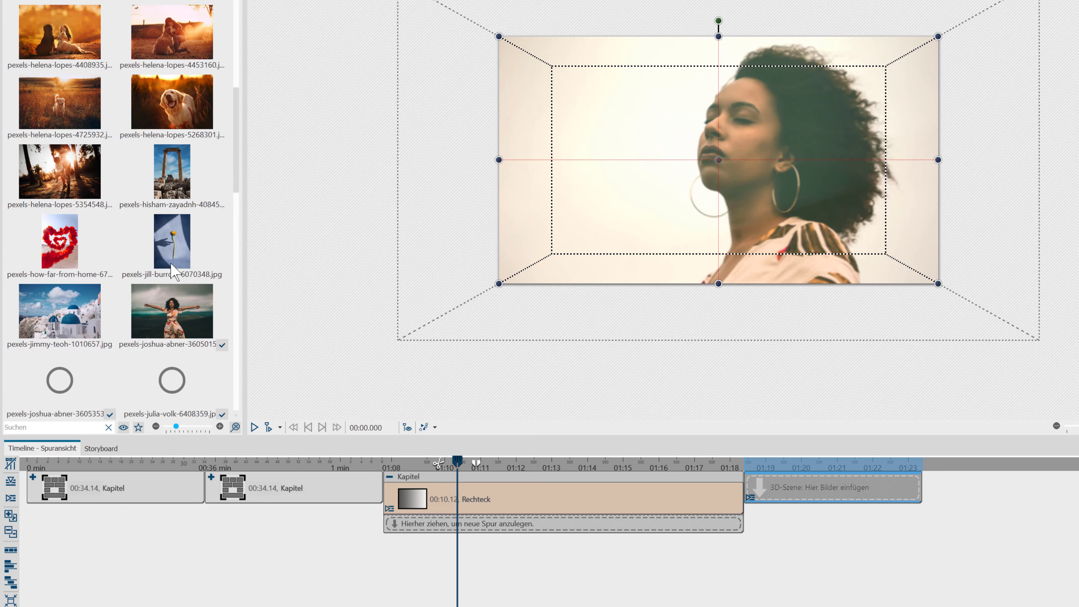
scroll(174, 272, "down", 1)
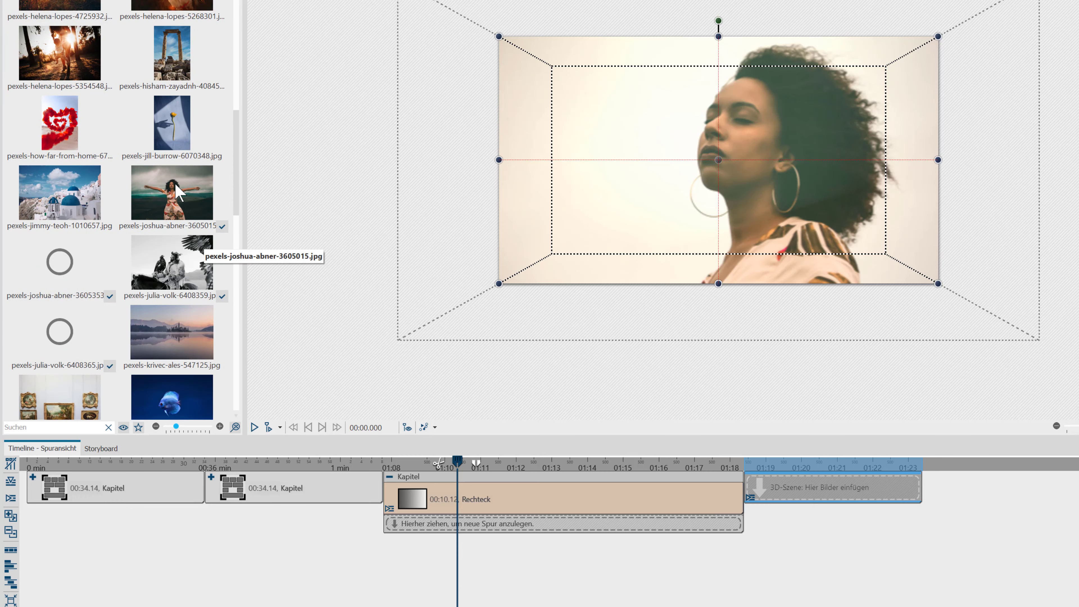
left_click_drag(172, 192, 810, 488)
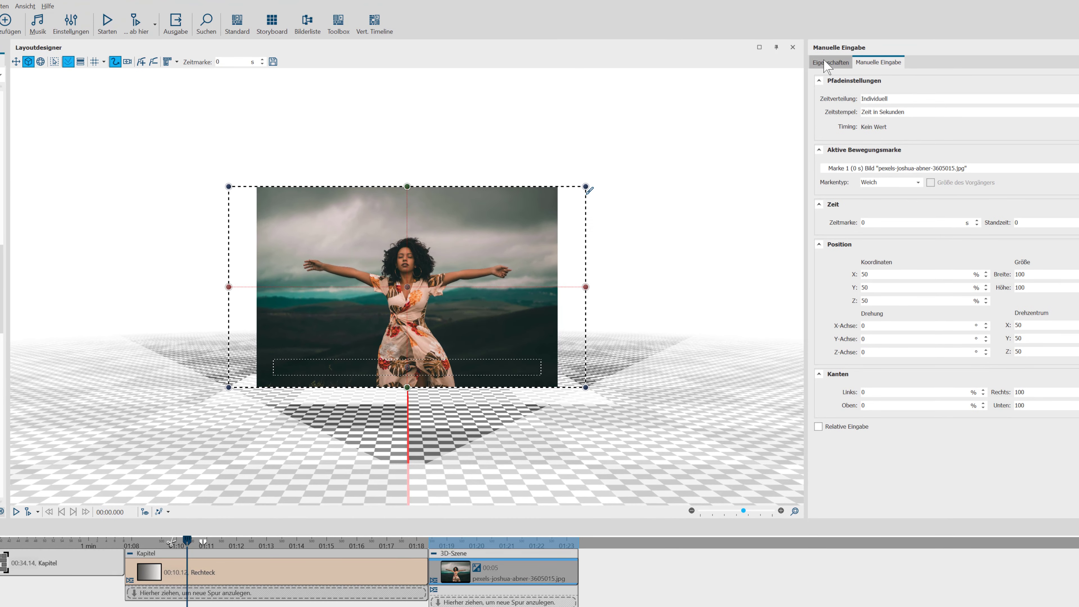
Set the Einblendung of the photo of the woman with outstretched arms to Keine
left_click(833, 62)
left_click(885, 171)
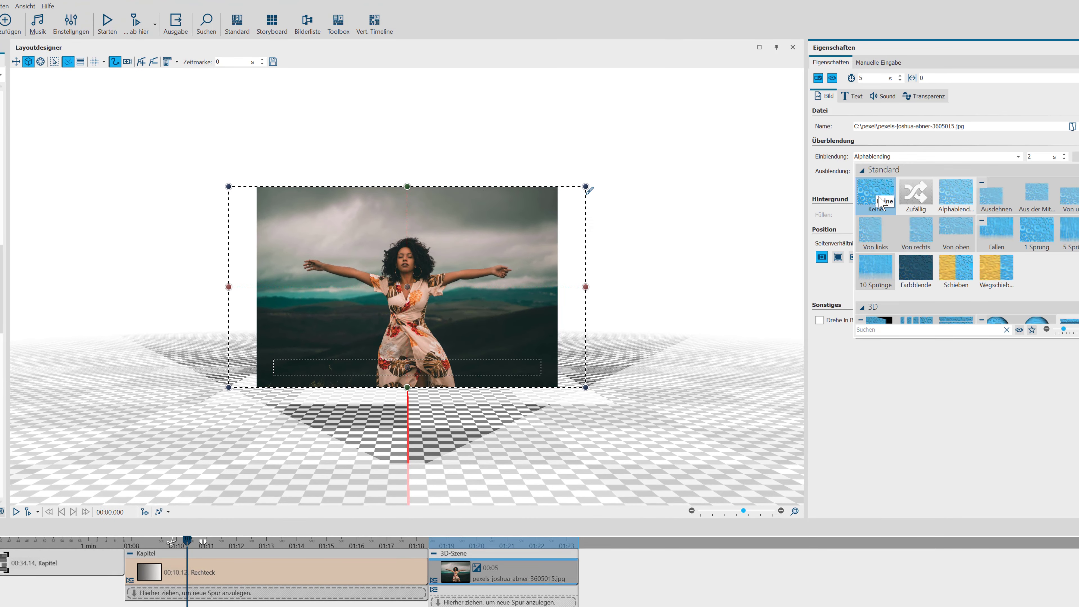
left_click(882, 200)
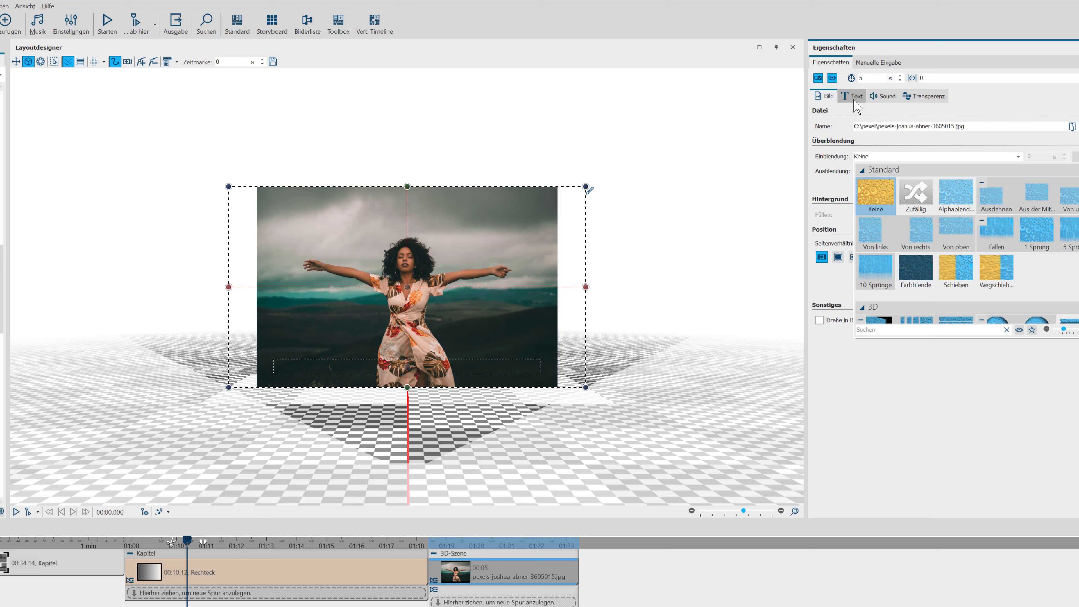
Show the manual position values of the woman photo and preview the 3D-Szene from its start
left_click(878, 63)
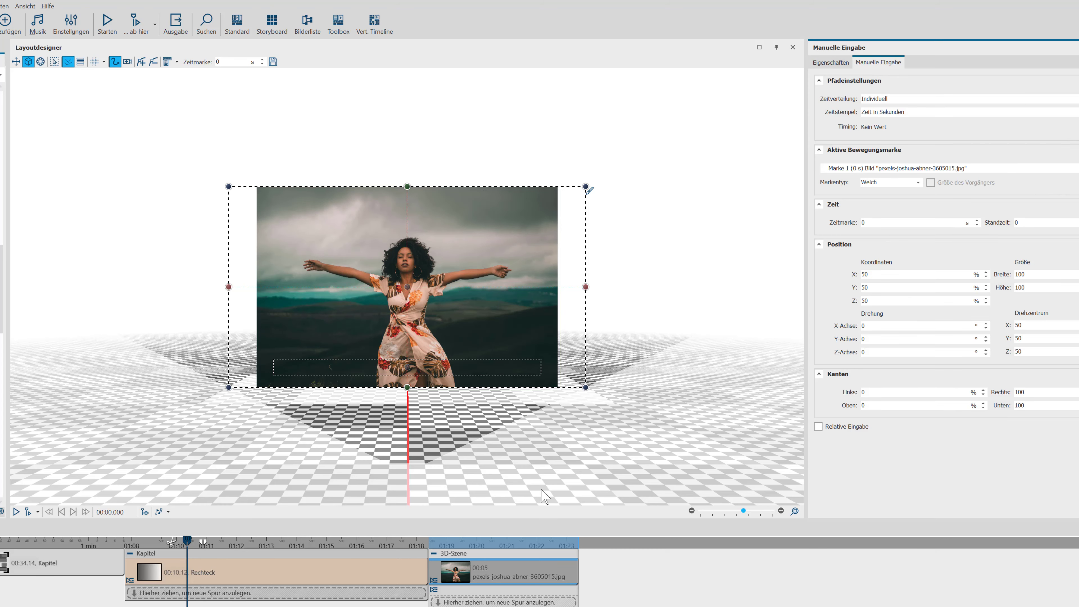
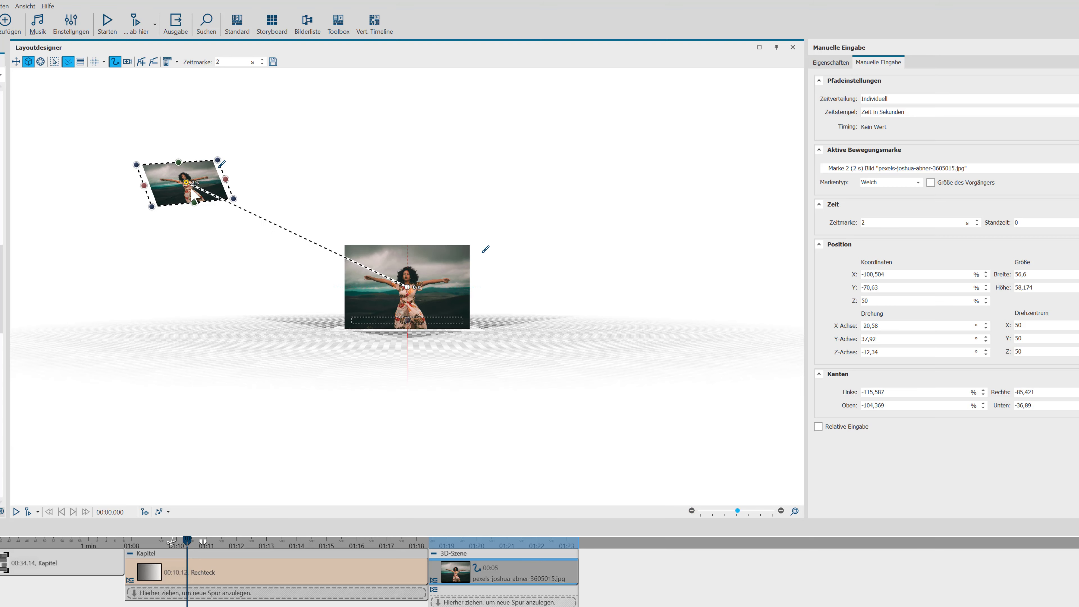
left_click(422, 577)
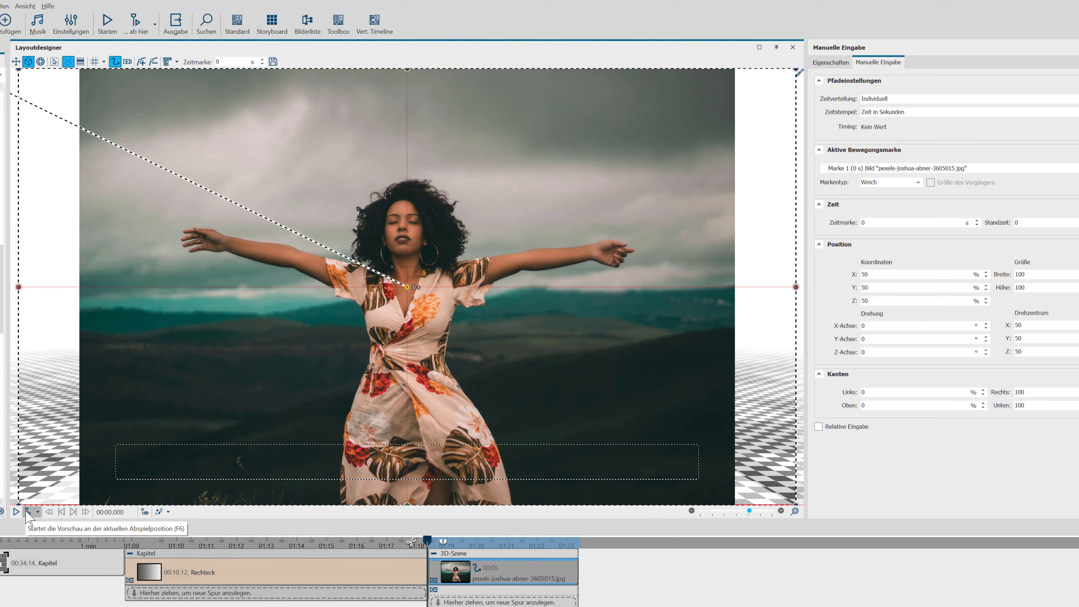
left_click(27, 512)
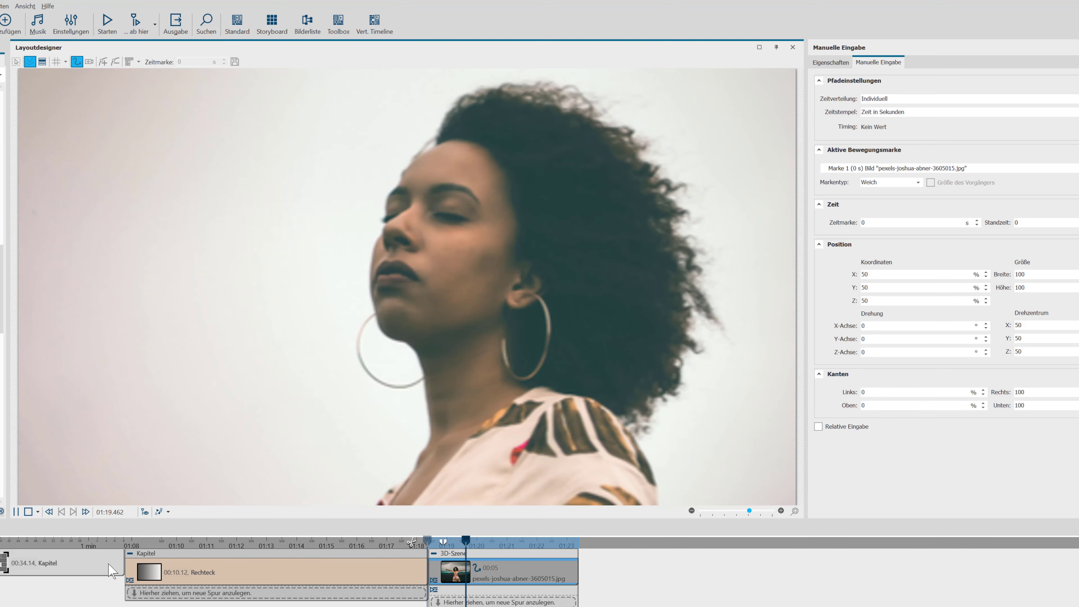
left_click(28, 512)
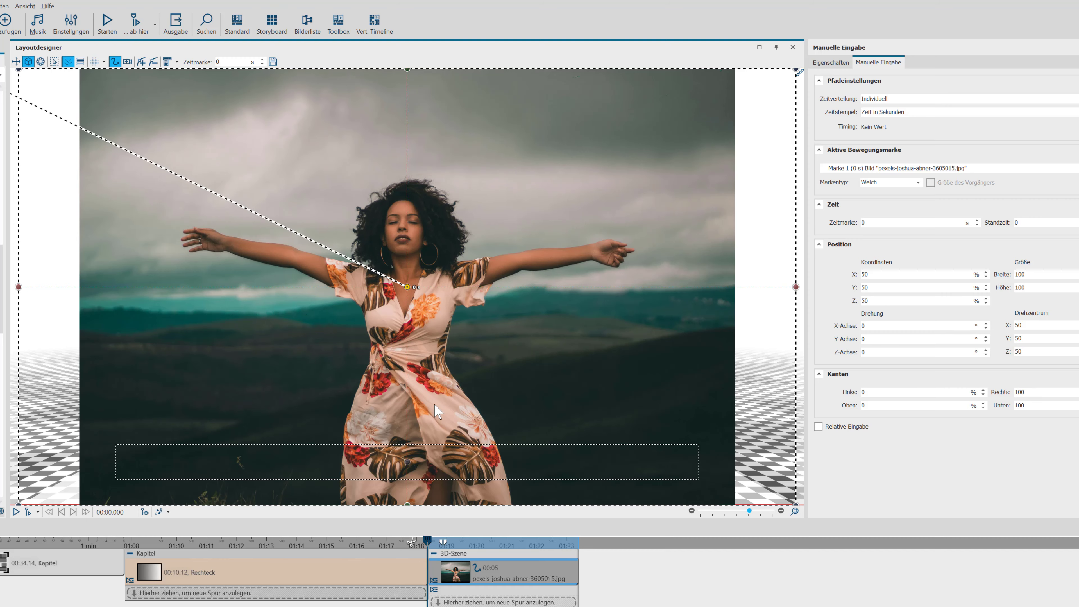
Select the woman photo's second motion mark, at 2 s, on its motion path in the layout
left_click(691, 510)
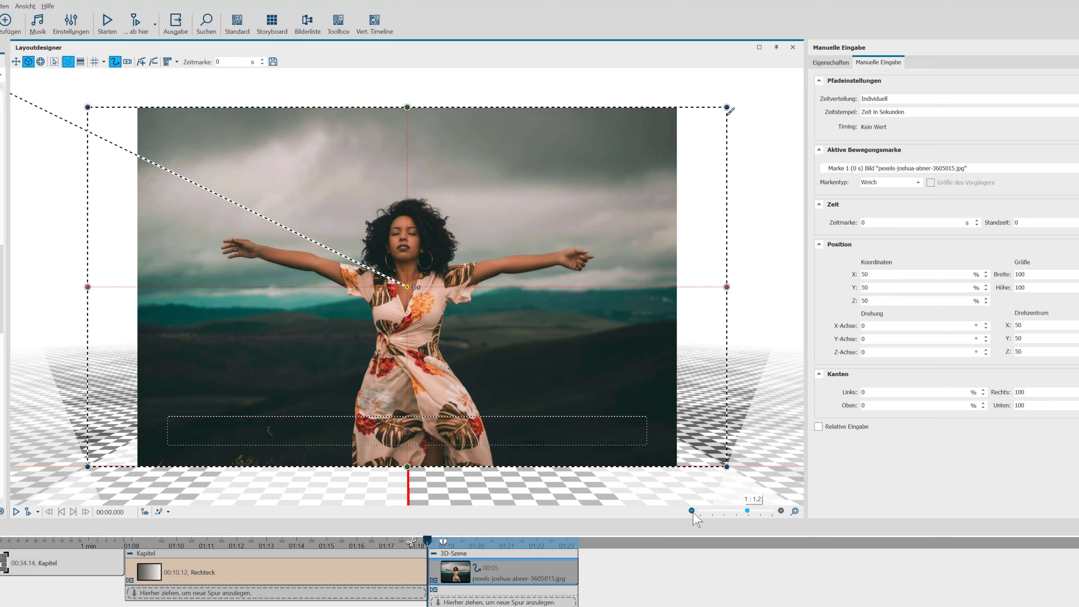
left_click(692, 511)
left_click(691, 511)
left_click(691, 510)
left_click(692, 511)
left_click(692, 511)
left_click(691, 510)
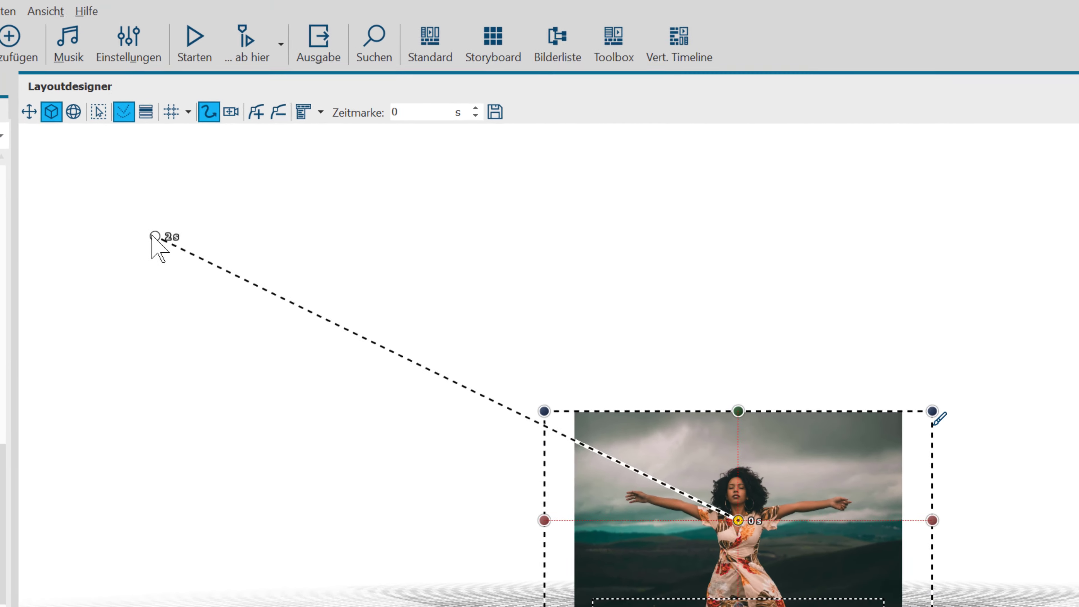
left_click(155, 235)
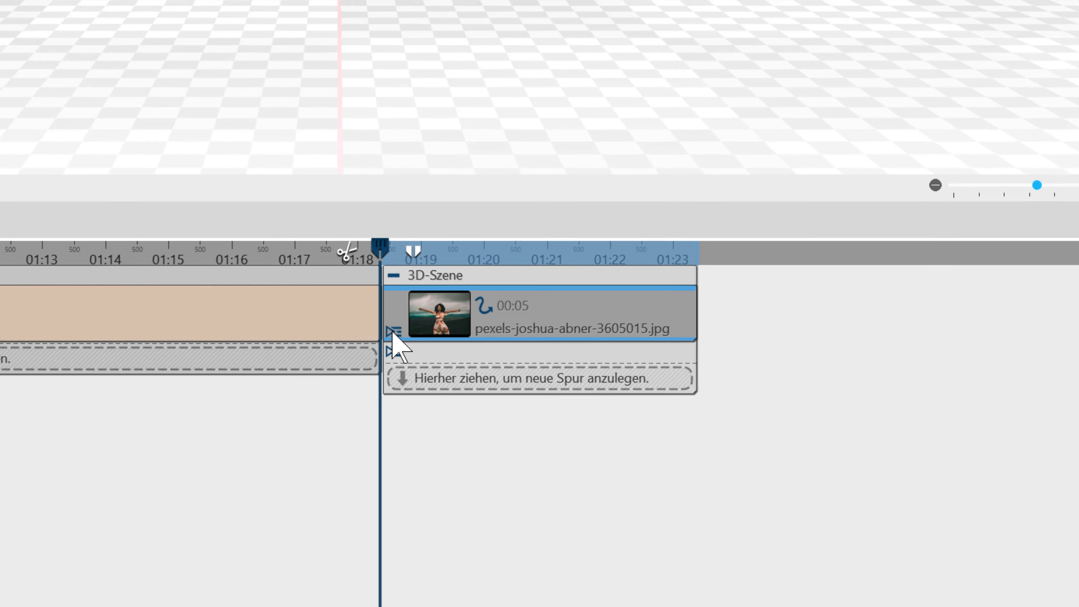
Unfold the woman photo's tracks, delay its second motion mark and lengthen the photo to 9.40 s
left_click(438, 415)
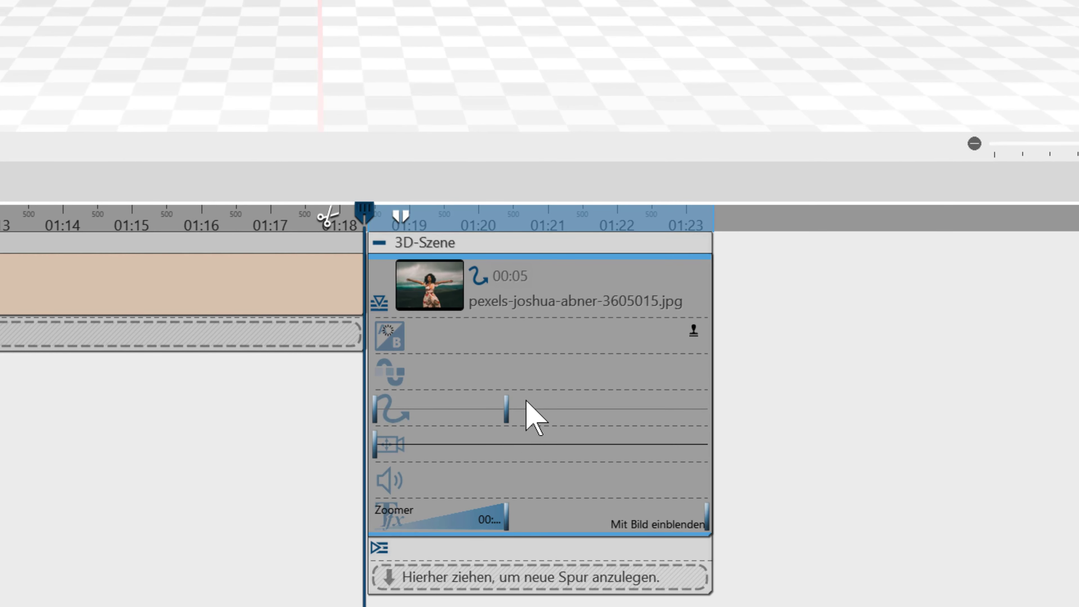
left_click(525, 410)
left_click_drag(515, 417, 680, 416)
left_click_drag(712, 289, 1016, 289)
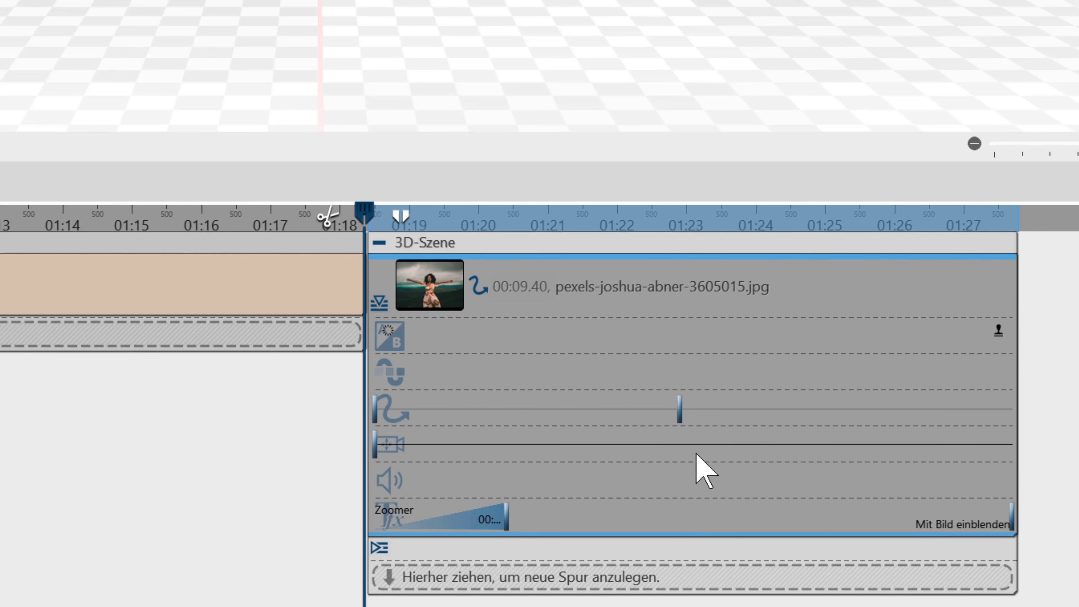
Move the woman photo's second motion mark to 6,2 s and its first motion mark to 2,7 s
left_click(732, 410)
left_click_drag(680, 413, 797, 412)
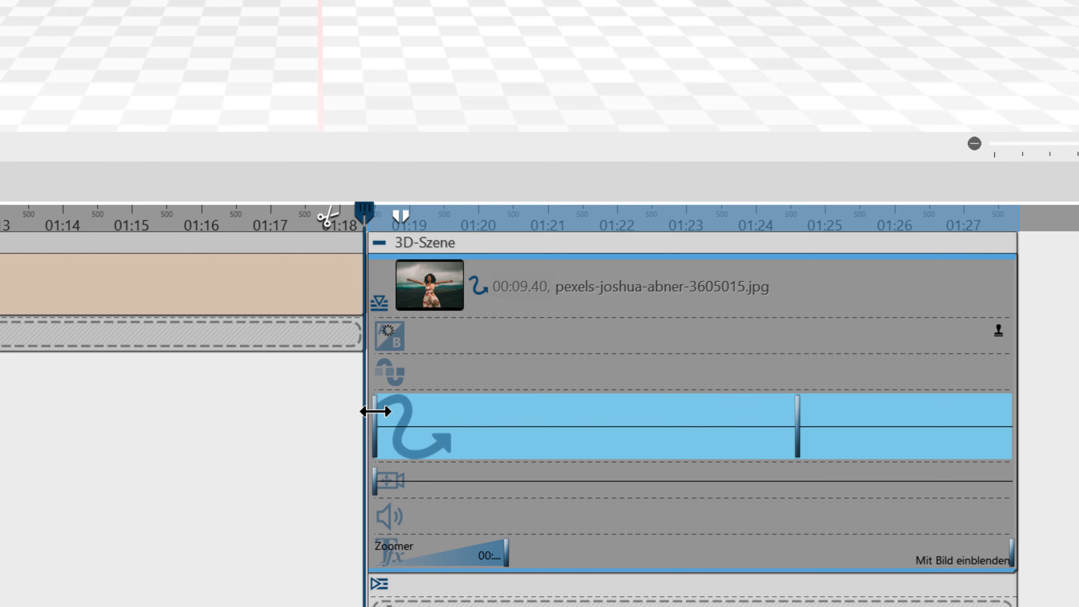
left_click_drag(375, 412, 531, 425)
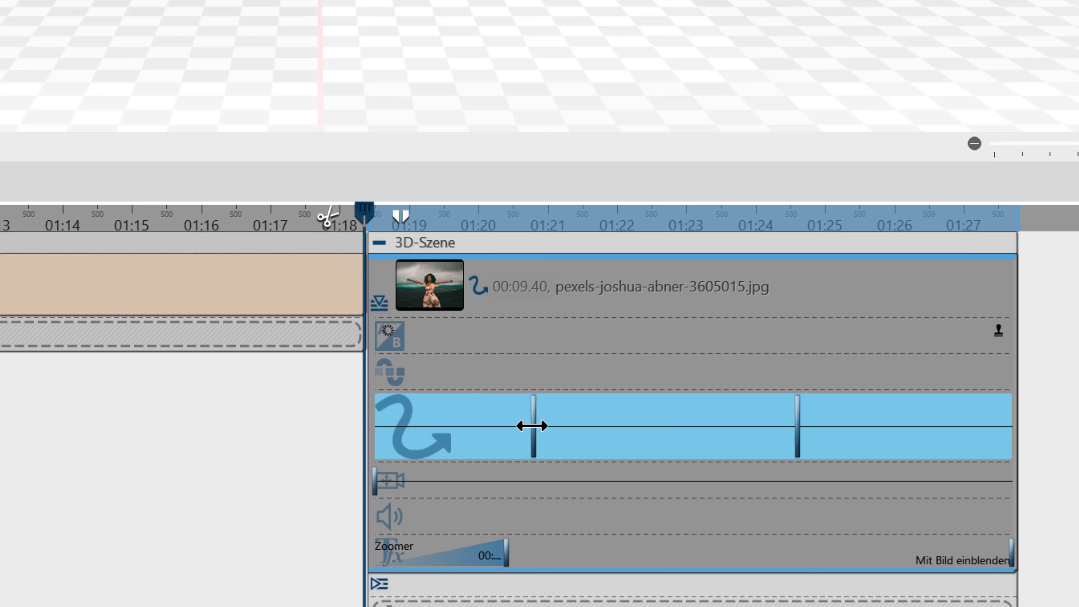
left_click_drag(532, 426, 565, 422)
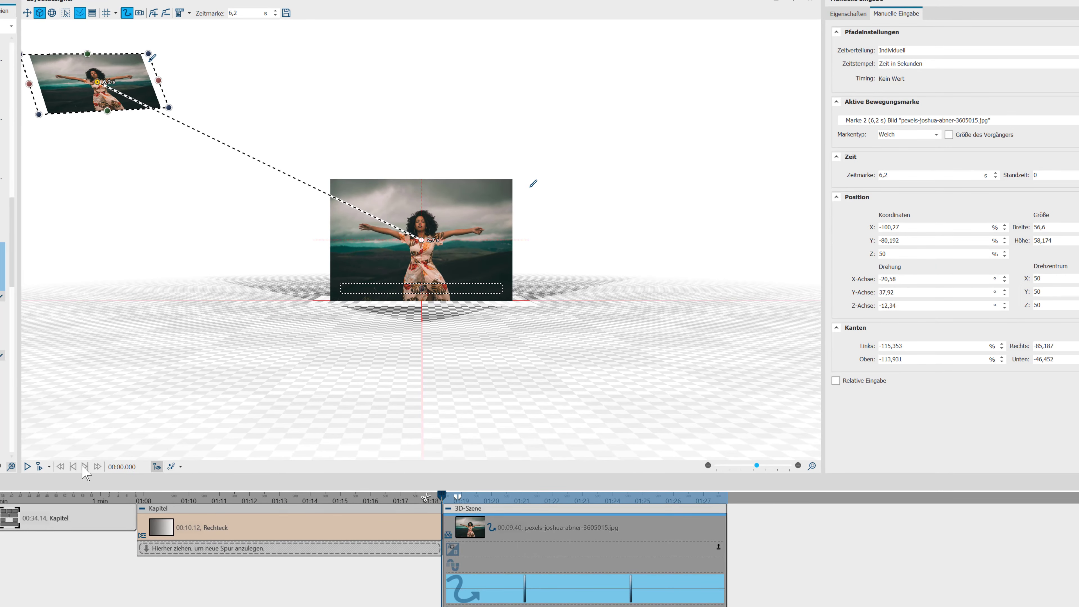
Preview the retimed movement of the woman photo from the start of the 3D-Szene
left_click(39, 467)
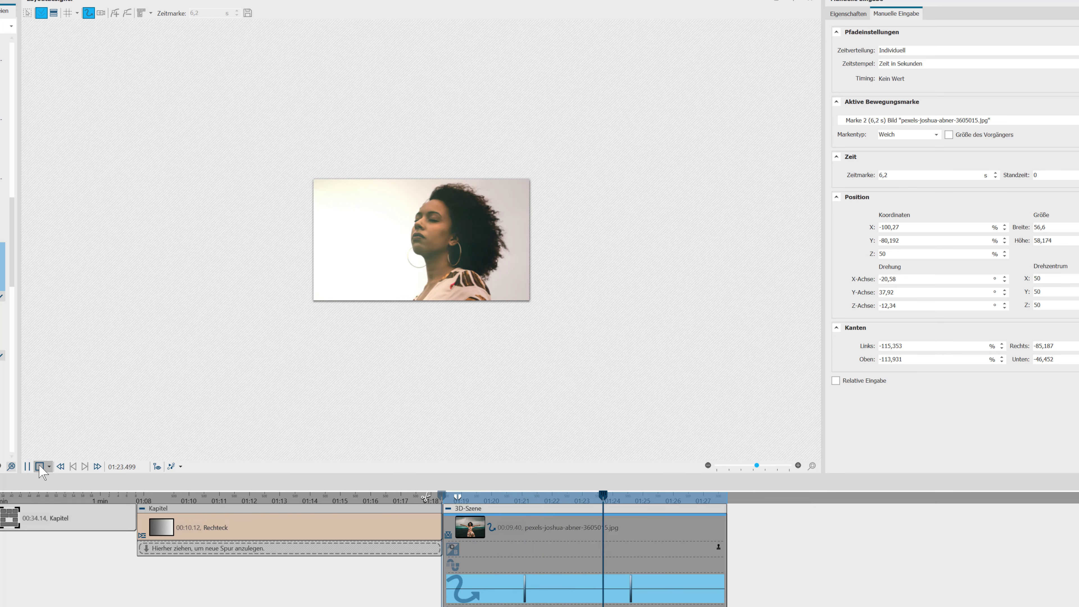
left_click(39, 467)
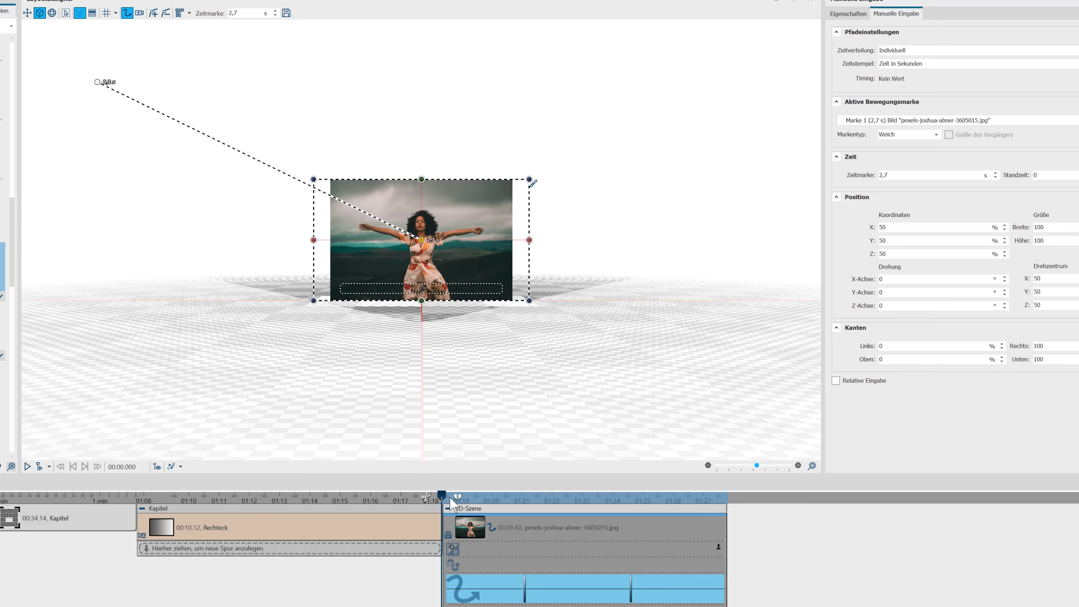
Collapse the 3D-Szene and add a 3D-Würfel below the Rechteck, aligned to the start of the Kapitel
left_click(448, 509)
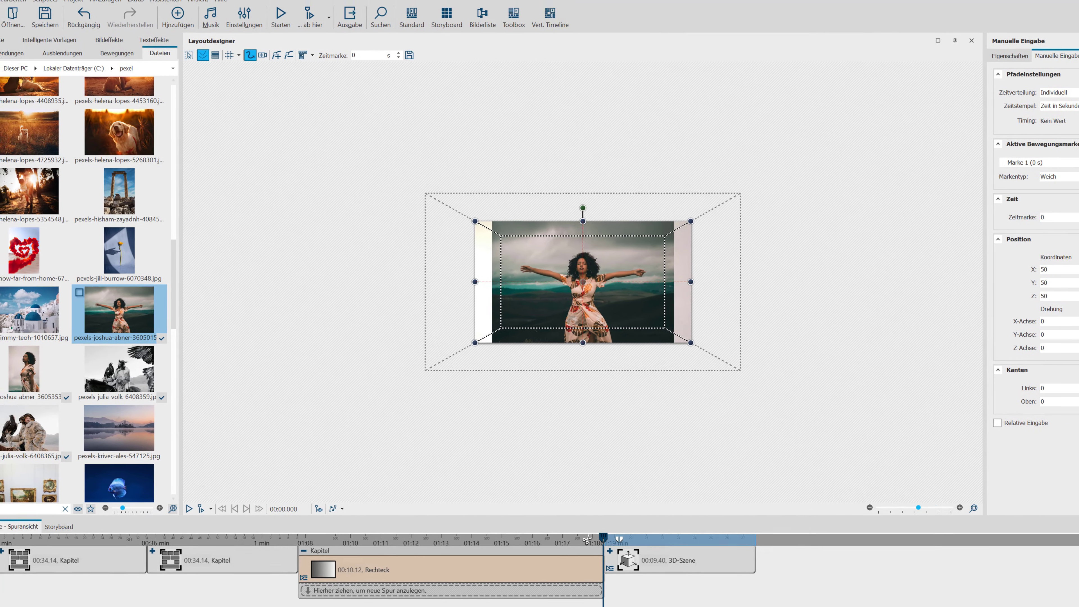
left_click(22, 50)
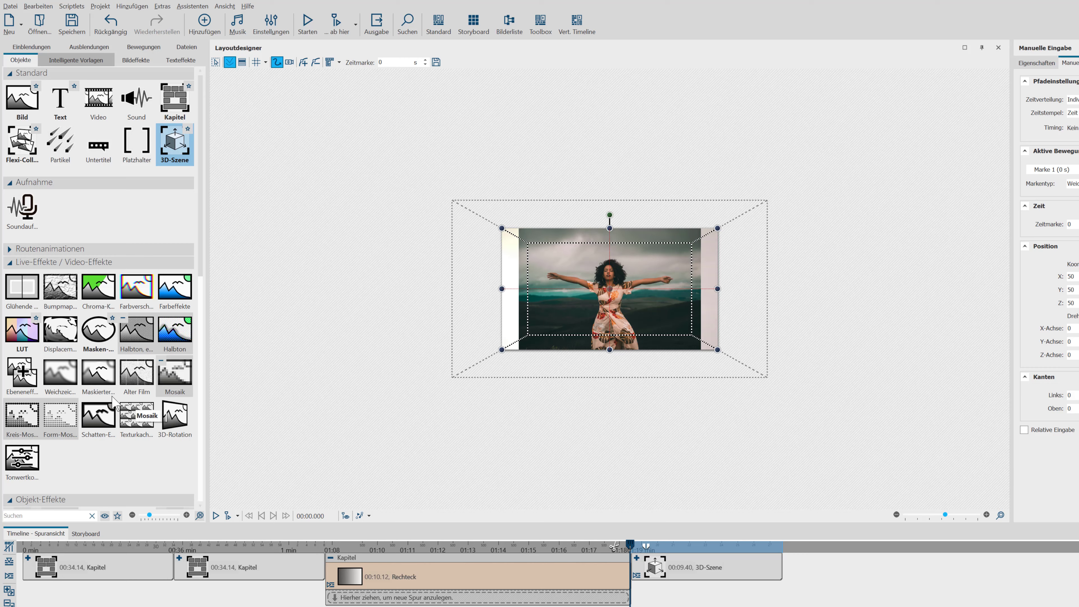
scroll(106, 440, "down", 5)
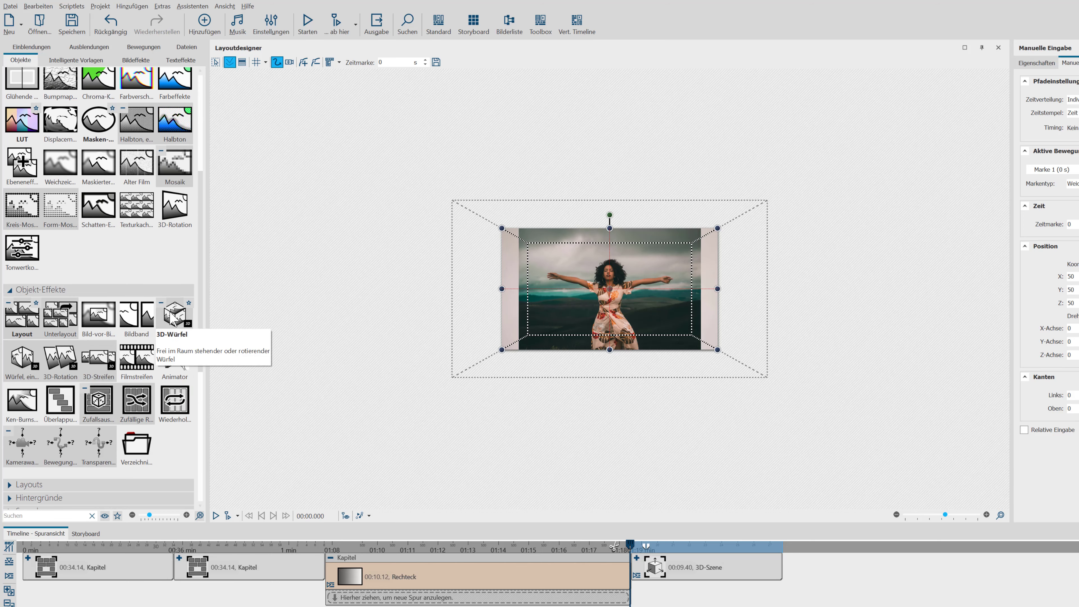
left_click_drag(175, 308, 356, 598)
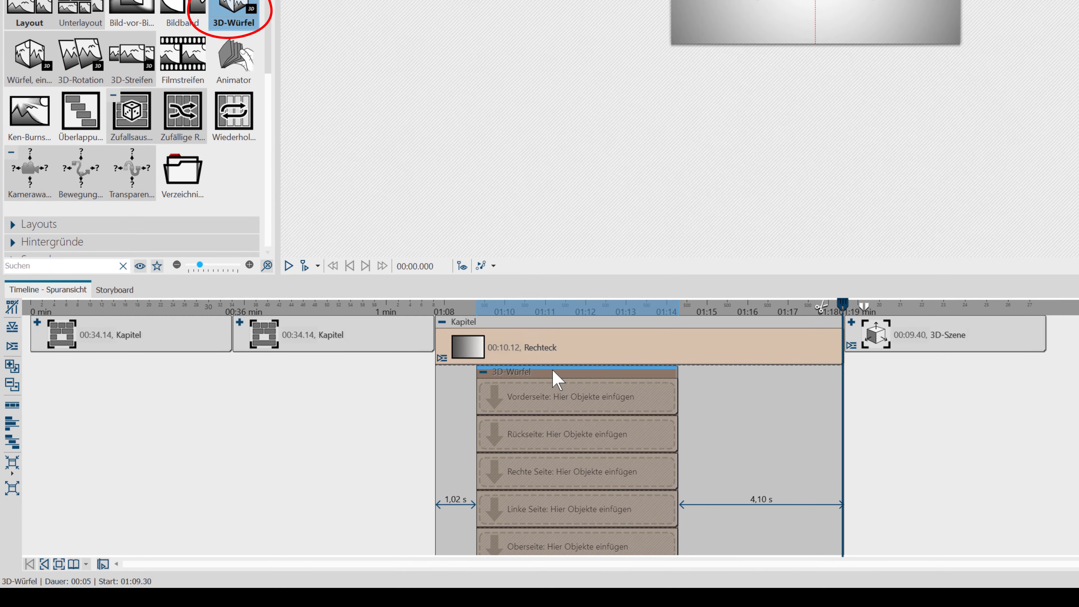
left_click_drag(531, 378, 501, 377)
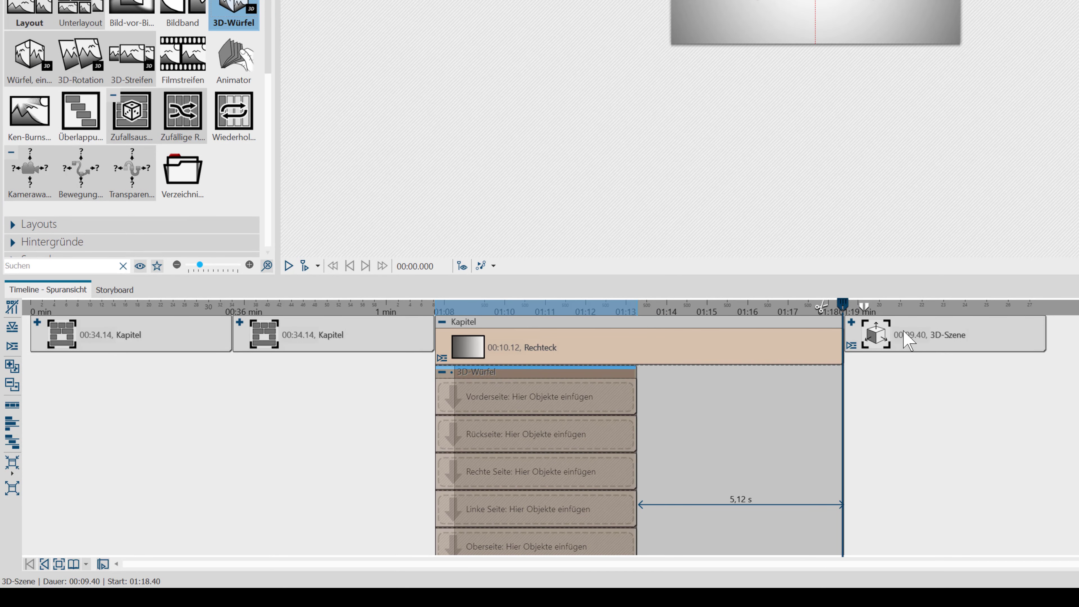
Move the 3D-Szene into the Vorderseite of the 3D-Würfel and copy it to the cube's other sides
left_click_drag(905, 338, 484, 403)
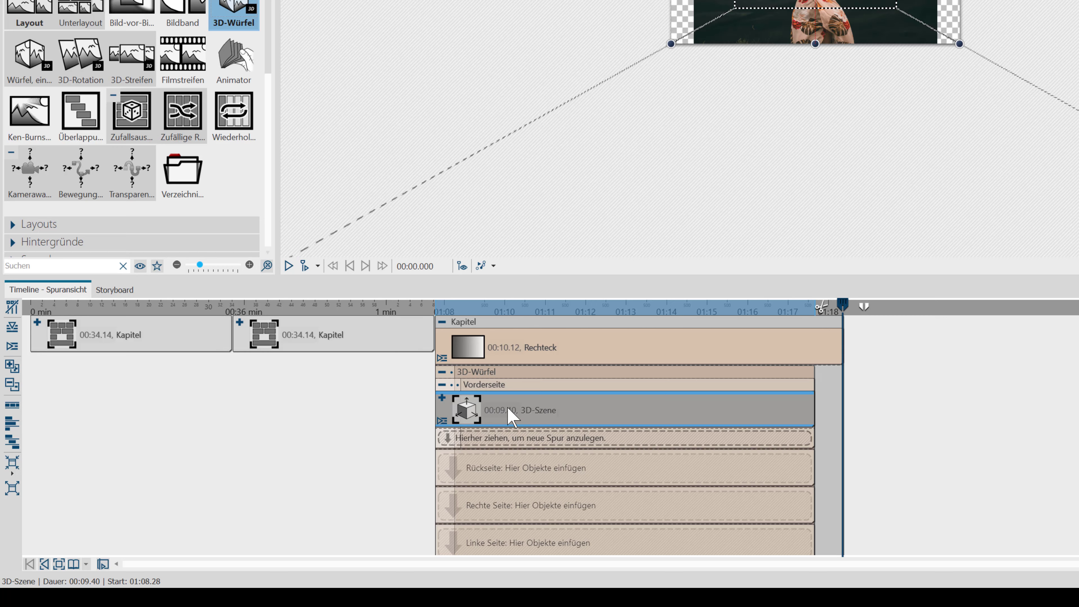
left_click_drag(502, 410, 477, 470)
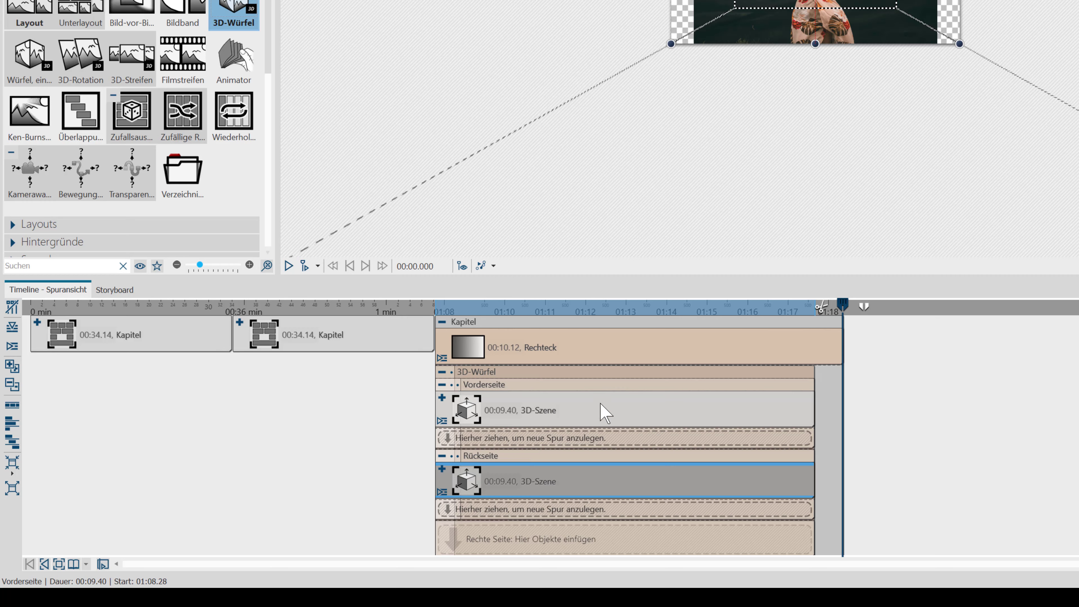
left_click_drag(665, 298, 675, 139)
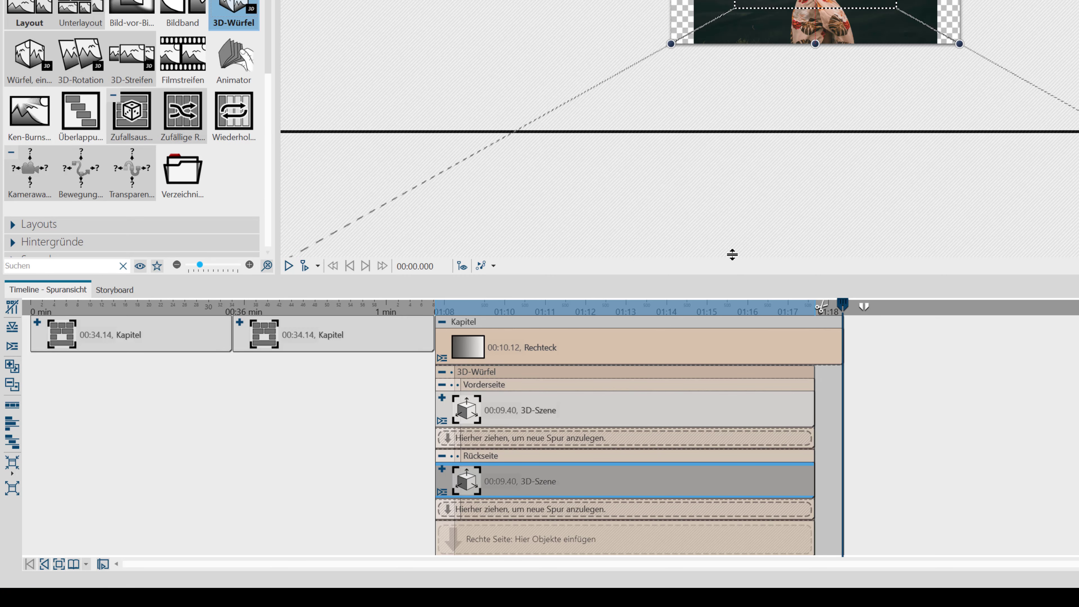
left_click_drag(732, 255, 754, 248)
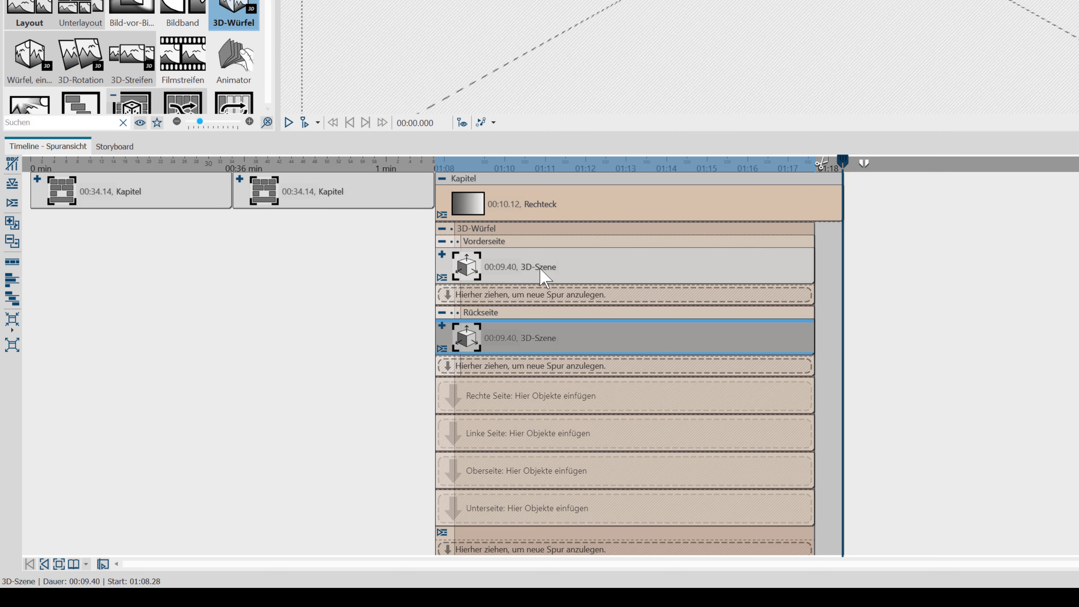
scroll(516, 321, "down", 1)
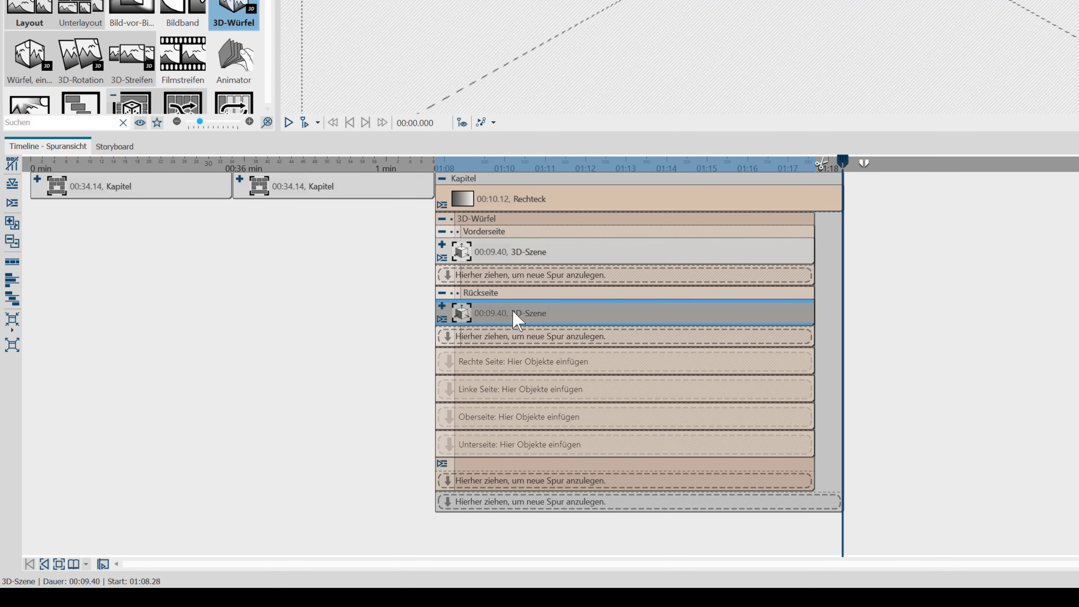
left_click_drag(515, 320, 493, 423)
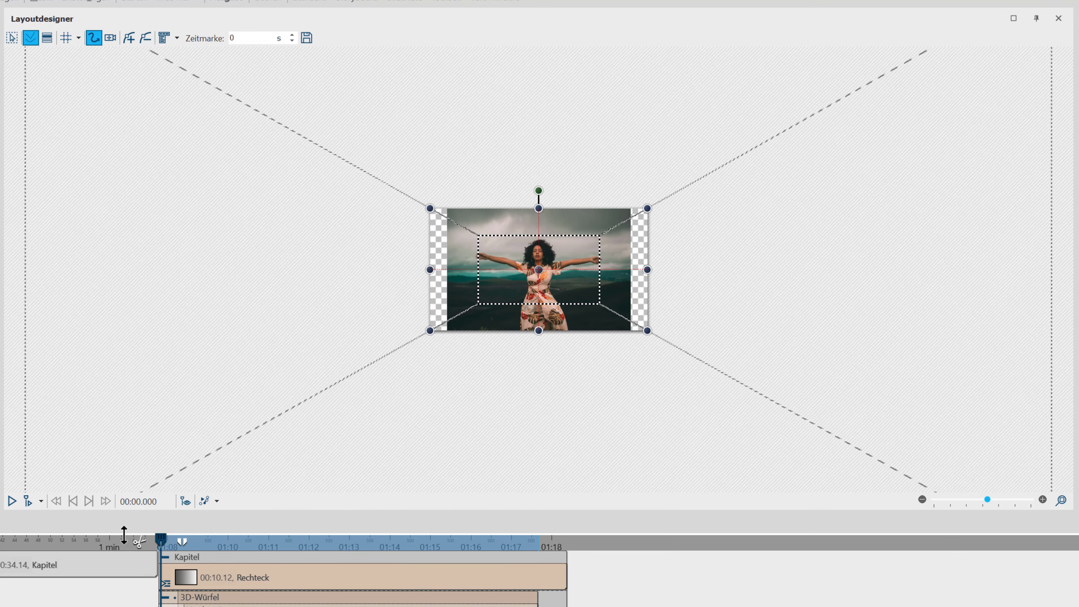
Preview the 3D-Würfel animation over the gradient background
left_click(28, 502)
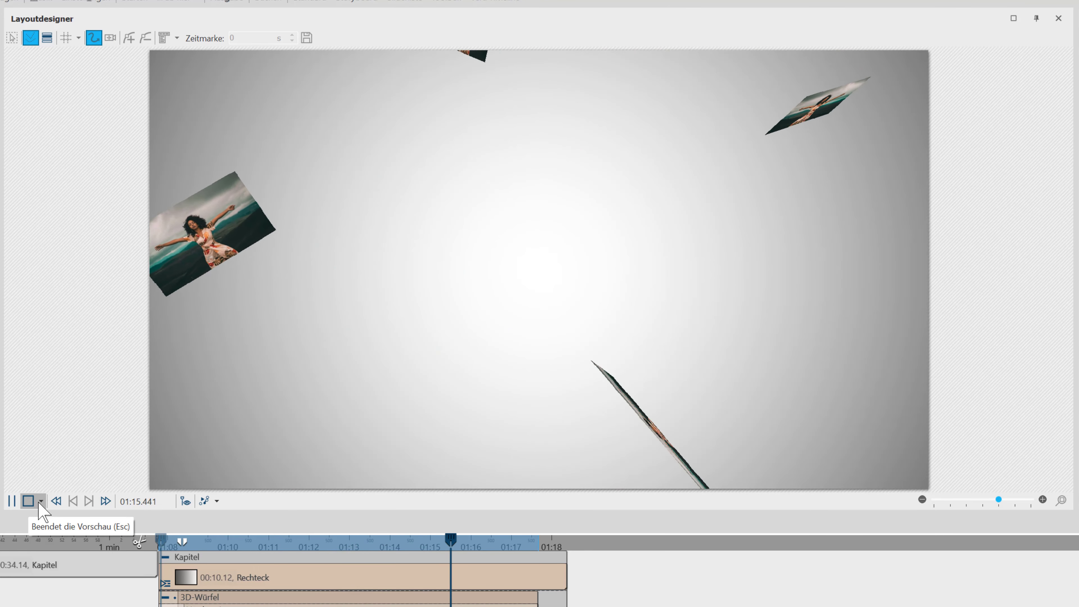
key("Escape")
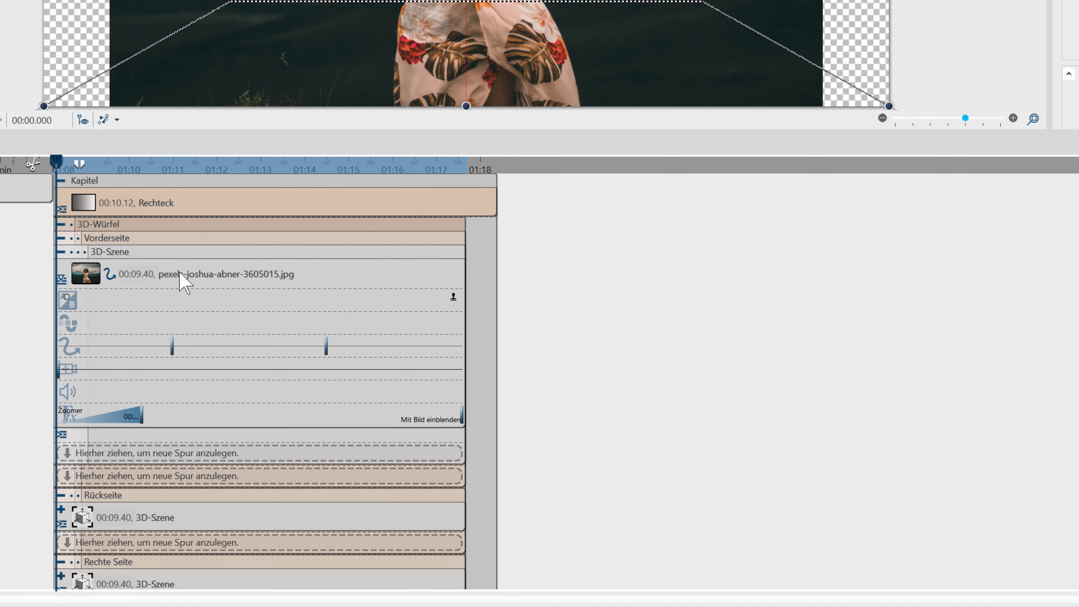
Move the Vorderseite photo's second motion mark to about X 216 %, Y -52 %, and delay its first motion mark
left_click(183, 278)
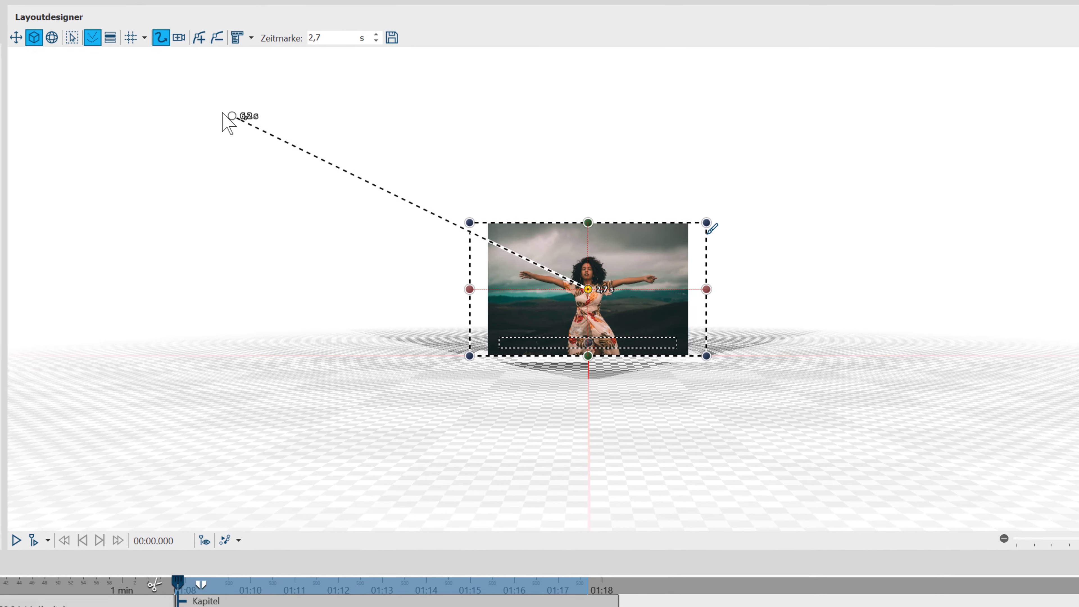
left_click_drag(234, 125, 985, 166)
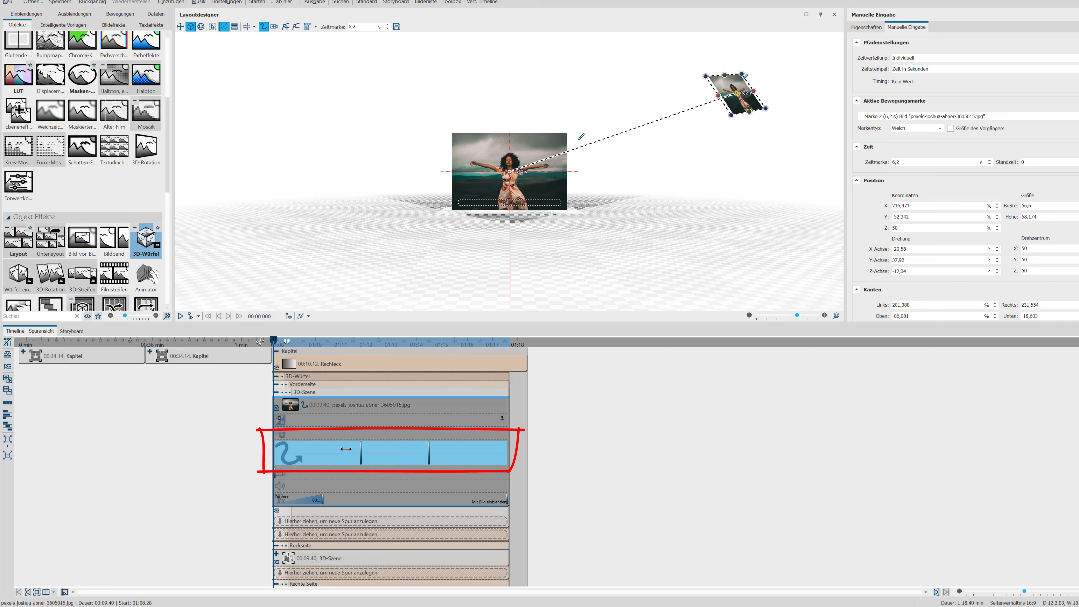
mouse_move(361, 450)
left_mouse_down()
mouse_move(350, 450)
mouse_move(371, 450)
left_mouse_up()
left_click(279, 396)
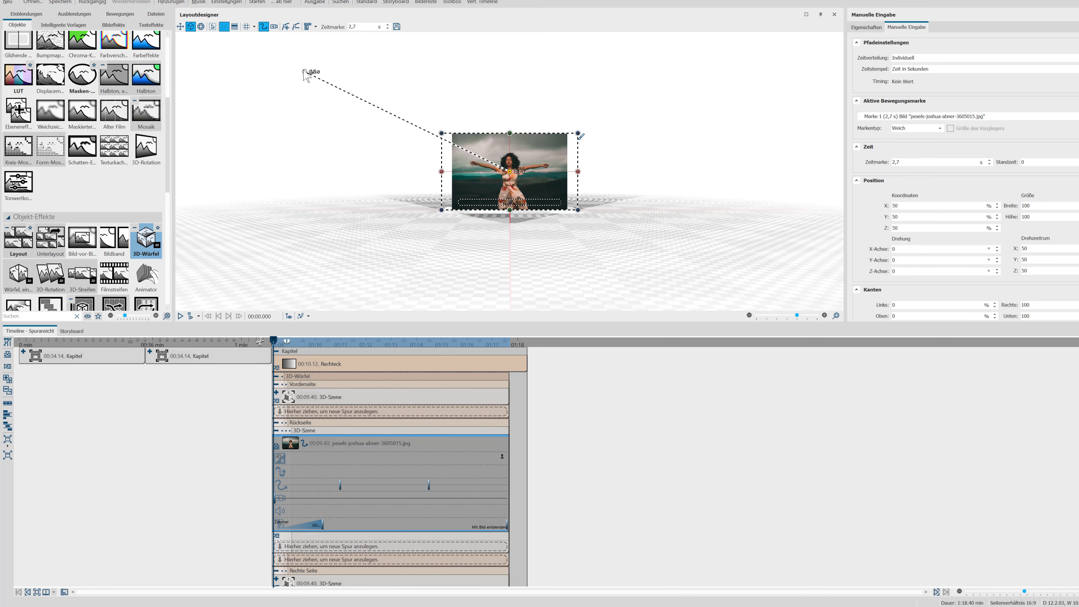
Move the Rückseite photo's second motion mark to about X 35 %, Y 229 %, and delay its first motion mark
mouse_move(305, 73)
left_mouse_down()
mouse_move(366, 215)
mouse_move(490, 308)
left_mouse_up()
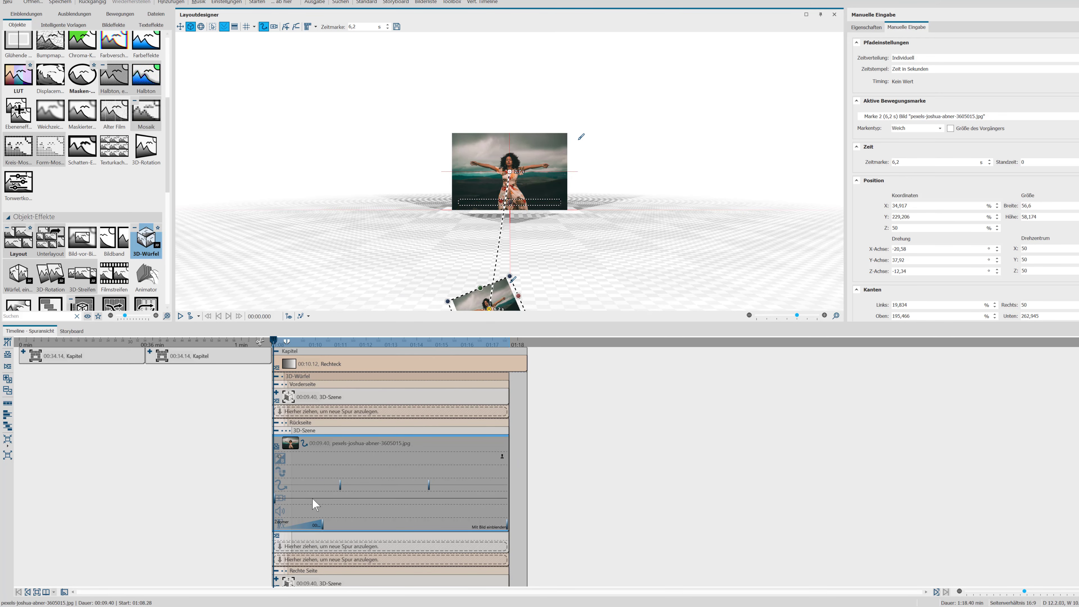
left_click(358, 485)
left_click_drag(348, 486, 356, 486)
left_click(278, 452)
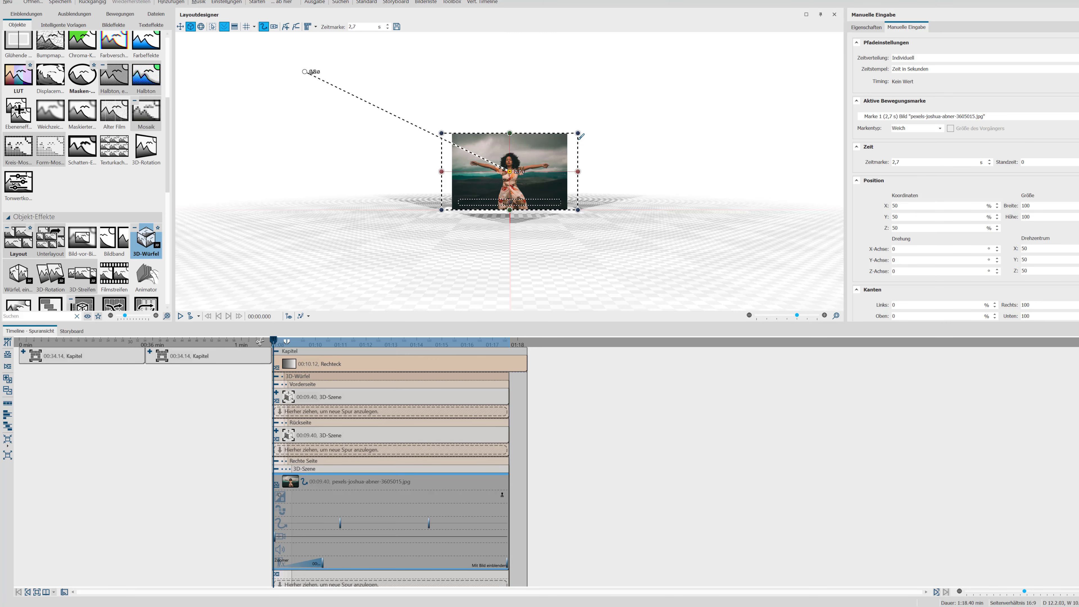
Move the Rechte Seite photo's second motion mark to about X 45 %, Y -103 %, and collapse its 3D-Szene
left_click_drag(309, 77, 506, 59)
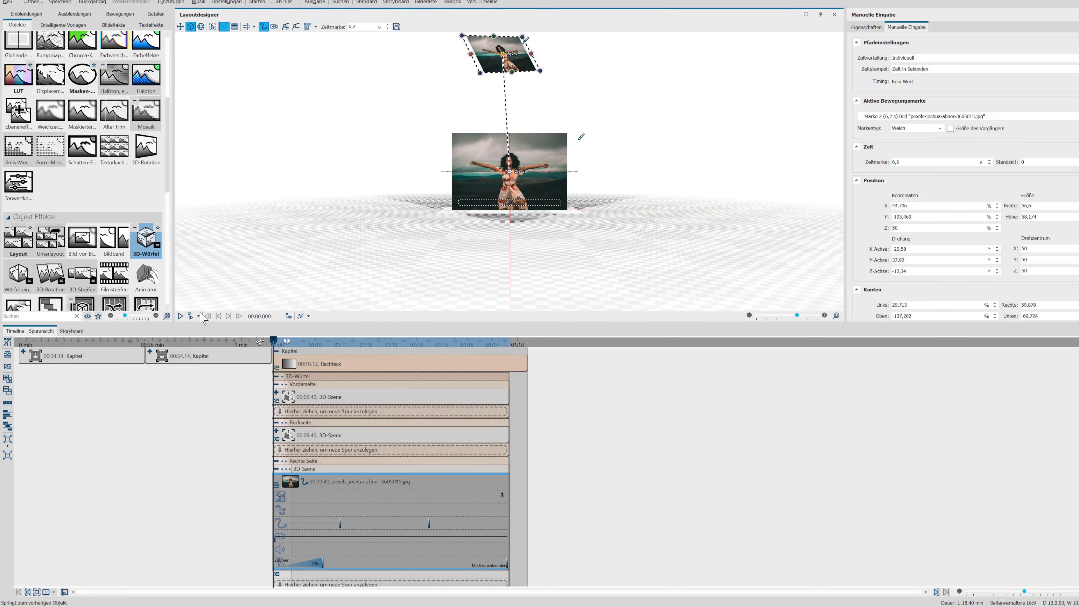
left_click(277, 469)
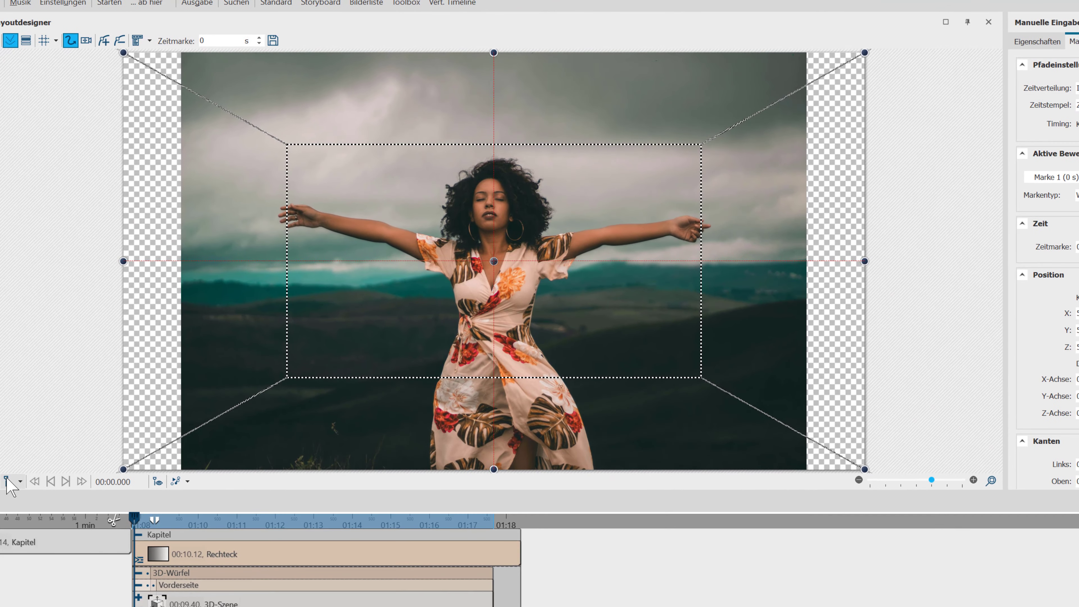
Preview the fly-apart animation and collapse the 3D-Würfel with all its sides in the timeline
left_click(191, 317)
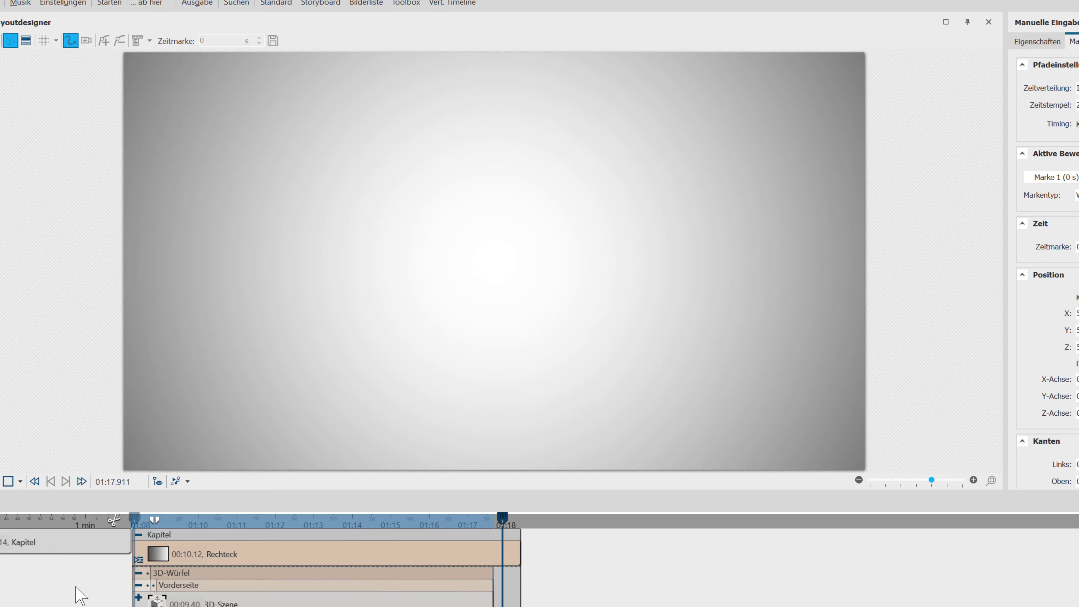
left_click(8, 481)
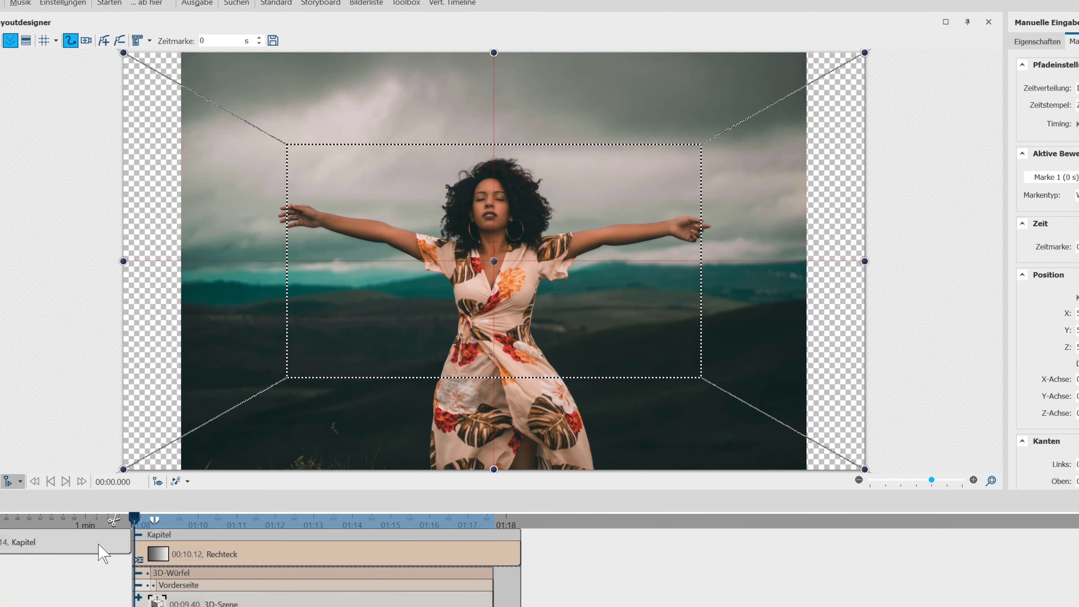
left_click(138, 597)
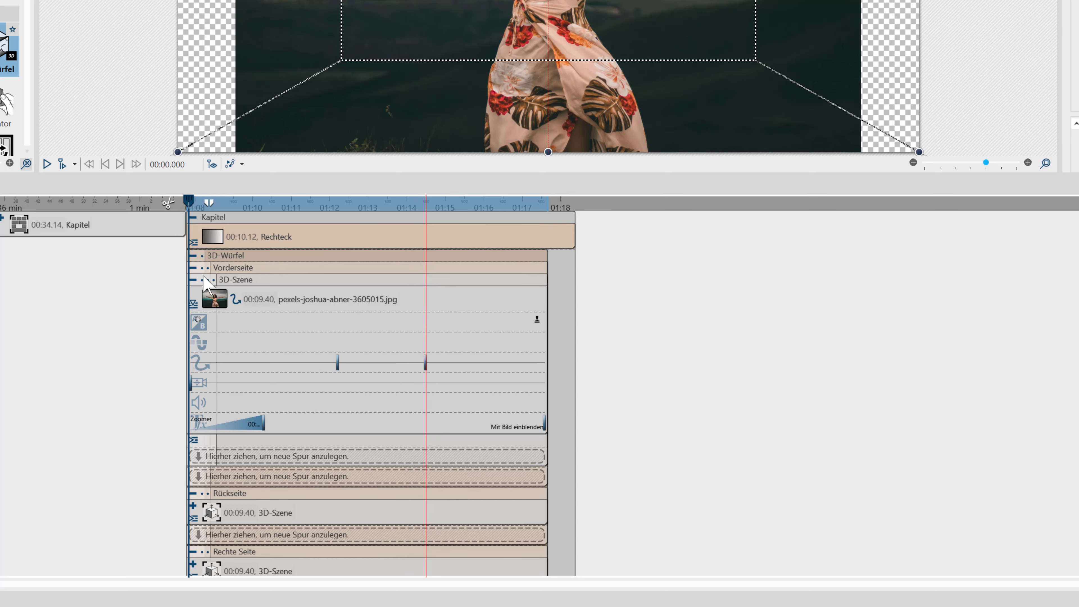
left_click(193, 256)
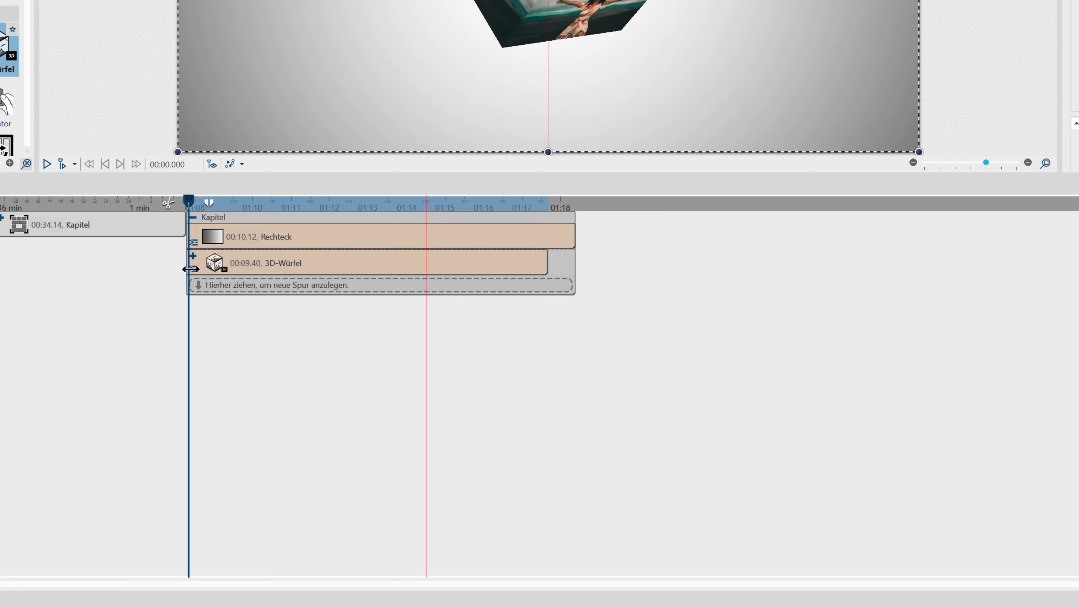
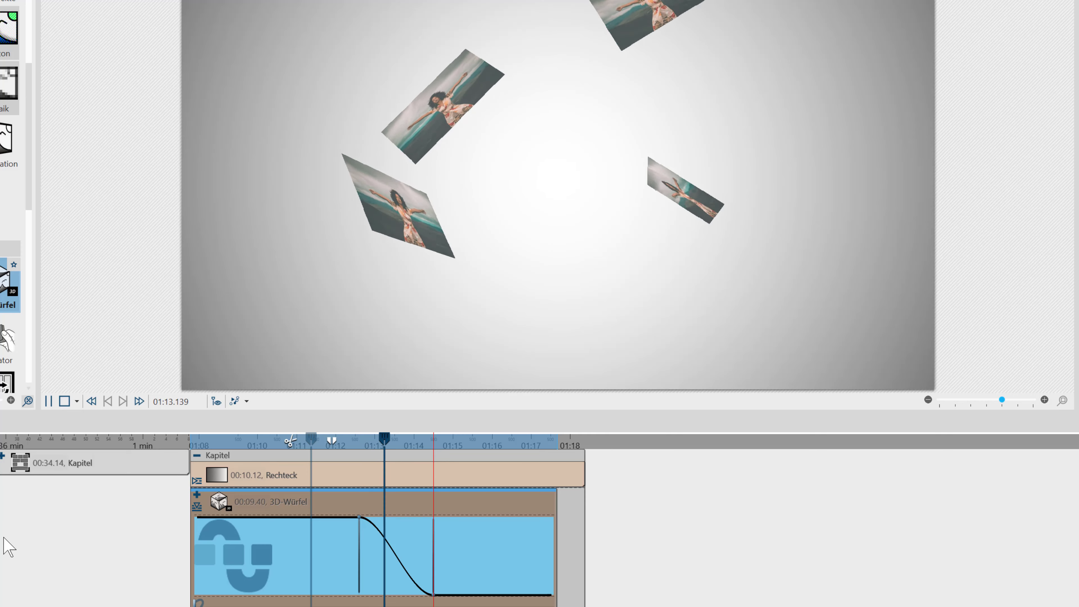
Set the 3D-Würfel's rotation mode to Anzahl der Umdrehungen and slightly increase its rotation on the Y-Achse
left_click(192, 512)
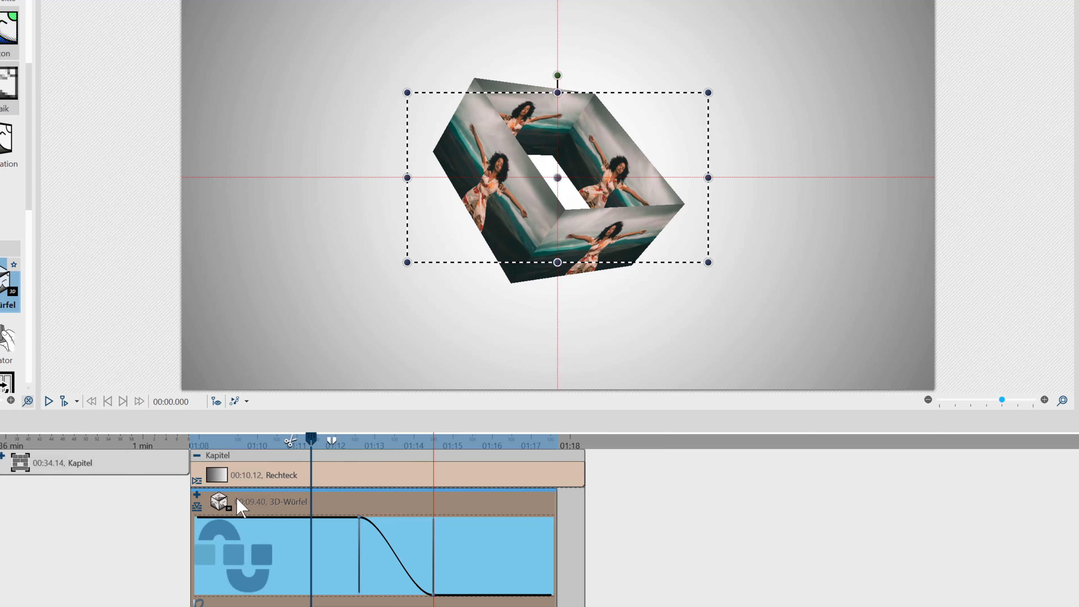
left_click_drag(307, 439, 243, 449)
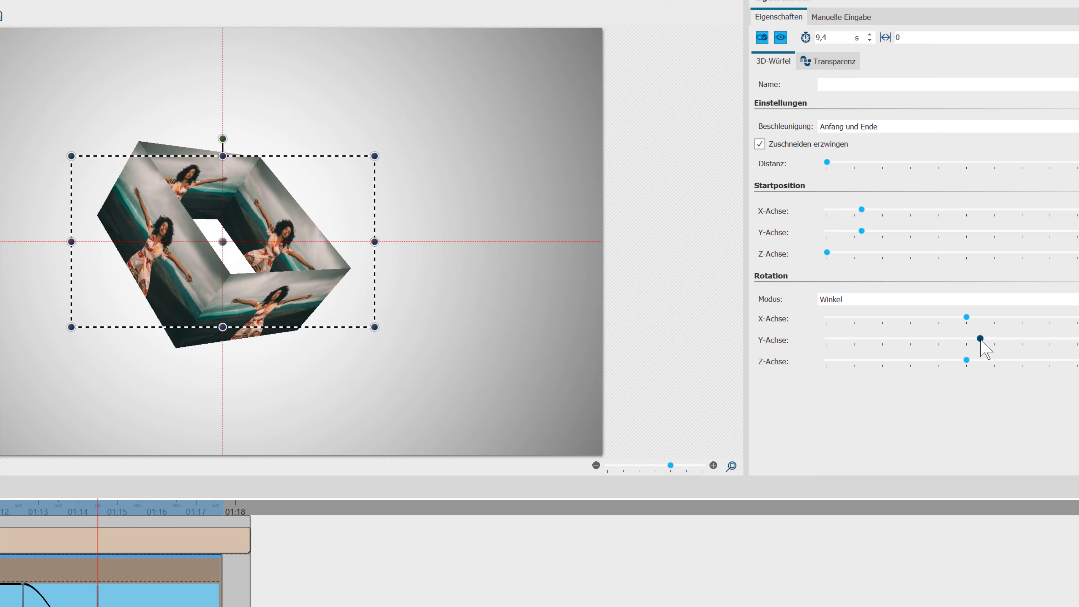
left_click(839, 301)
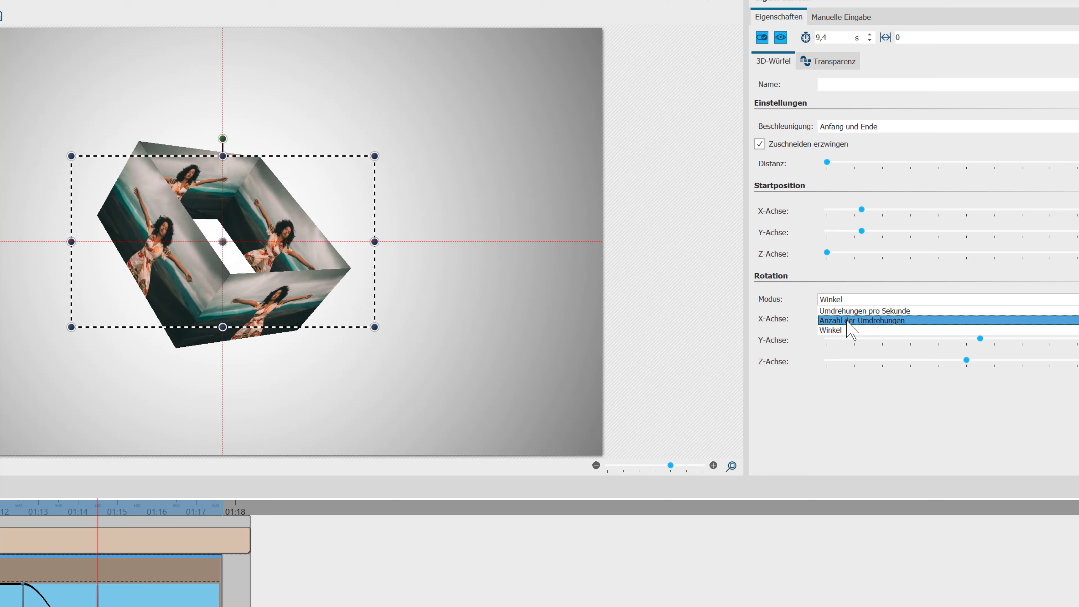
left_click(847, 322)
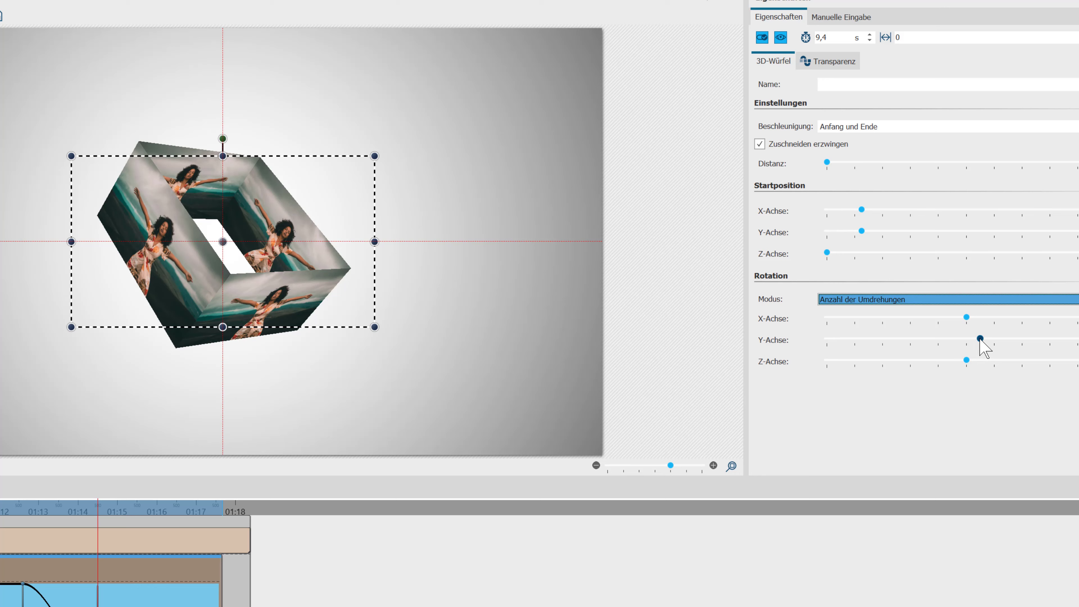
left_click_drag(979, 339, 981, 339)
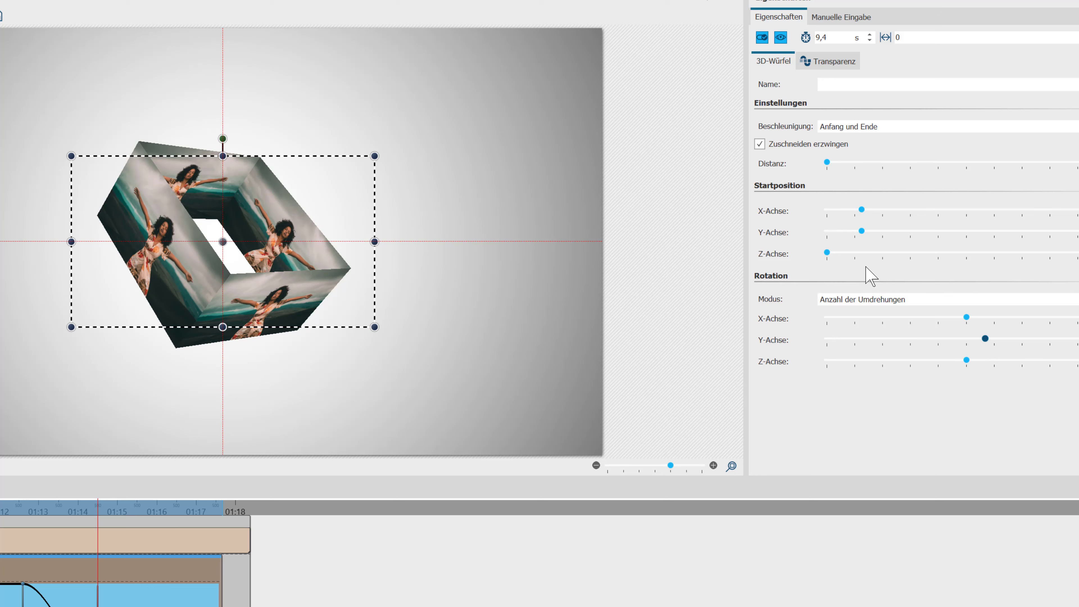
Increase the cube's Startposition on the Y-Achse and reduce its X-Achse to zero so one side faces forward
left_click_drag(862, 231, 895, 233)
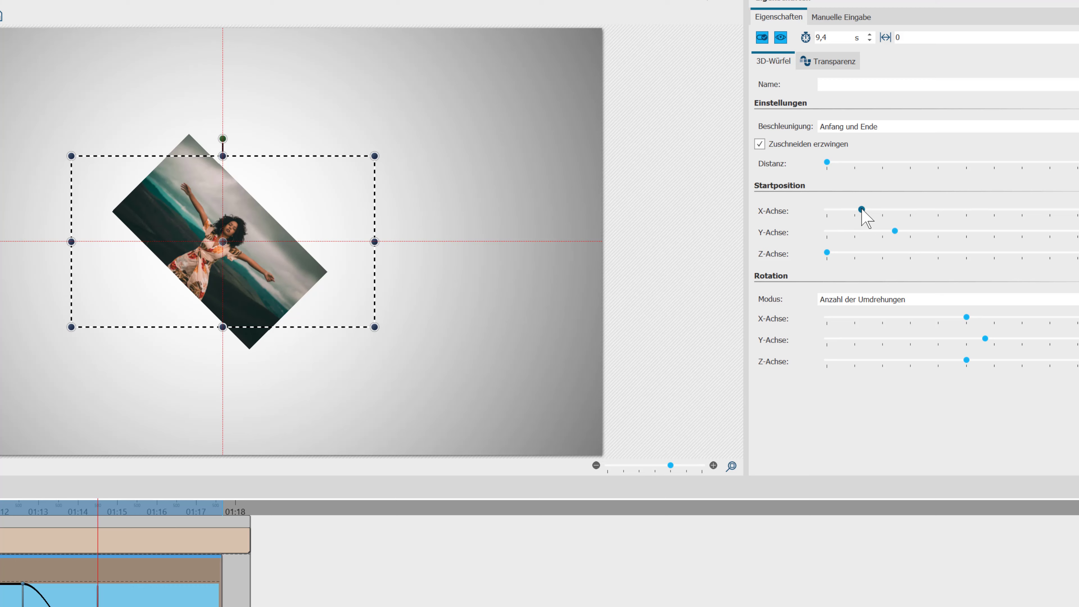
left_click_drag(862, 210, 828, 219)
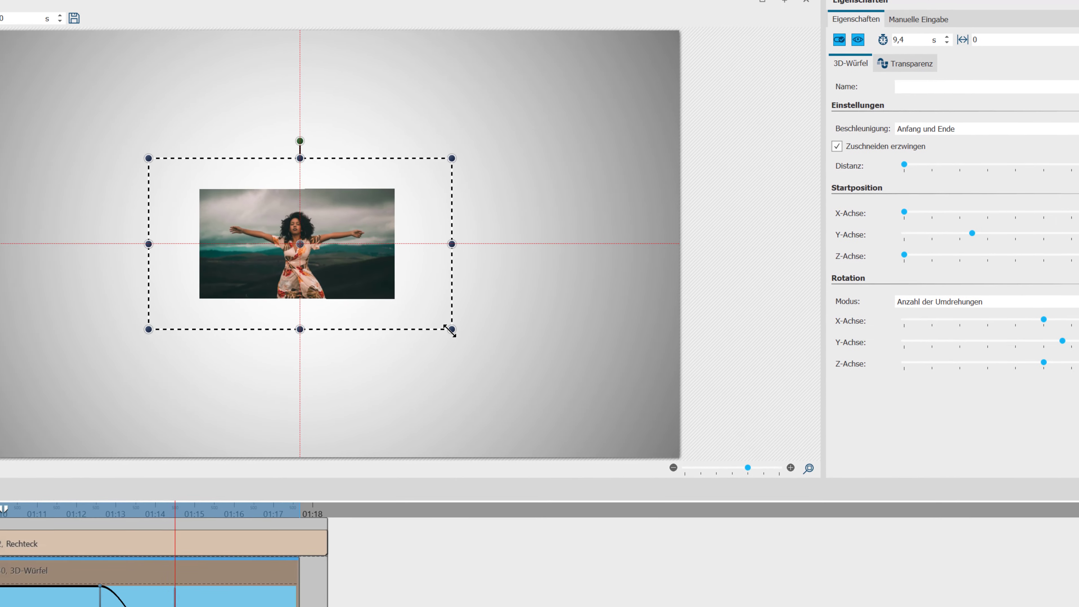
Enlarge the 3D-Würfel's frame to most of the canvas and centre it over the gradient background
left_click_drag(373, 327, 430, 370)
left_click_drag(733, 380, 815, 459)
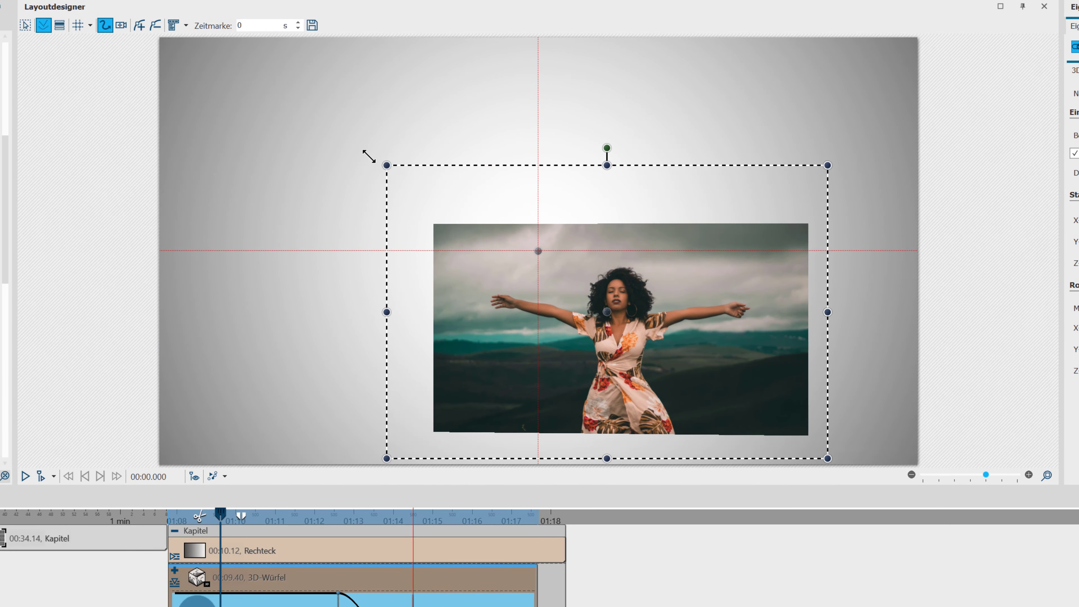
left_click_drag(369, 156, 246, 114)
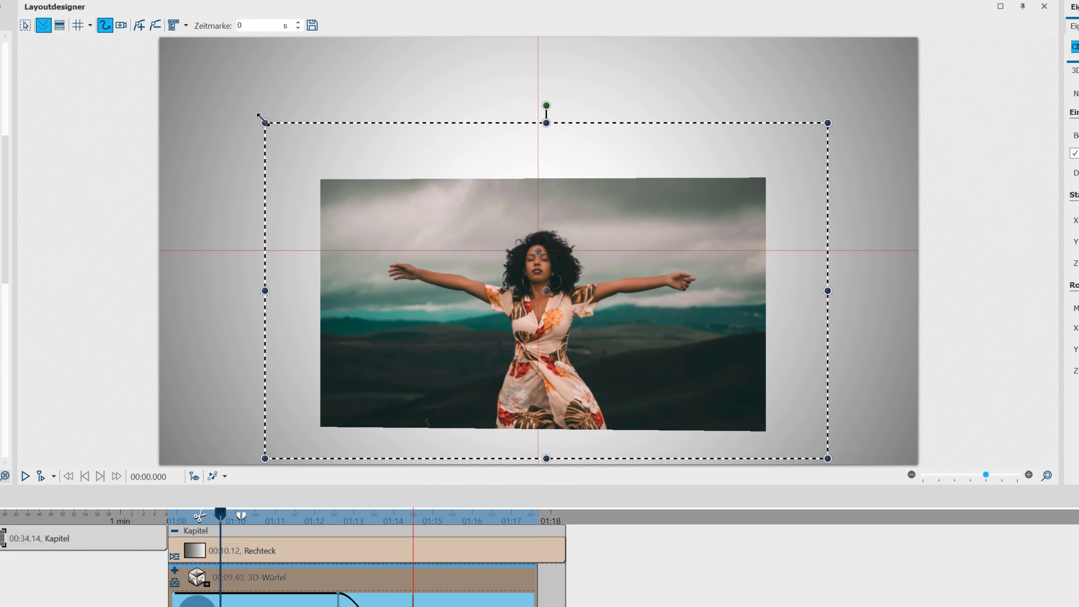
left_click_drag(610, 315, 605, 283)
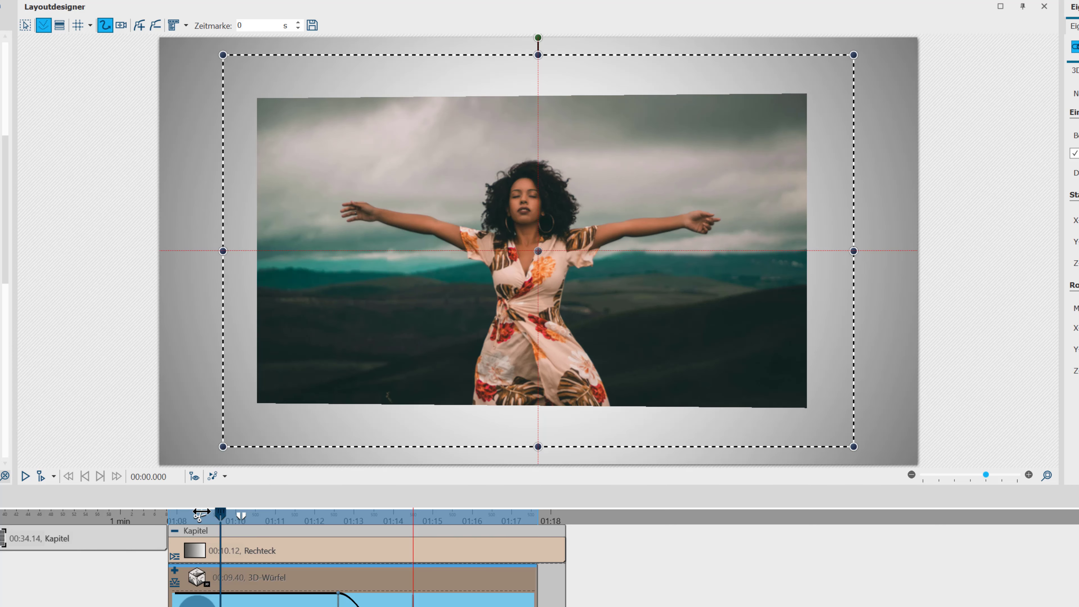
Preview the enlarged cube's animation from the start of the chapter
left_click_drag(201, 513, 150, 513)
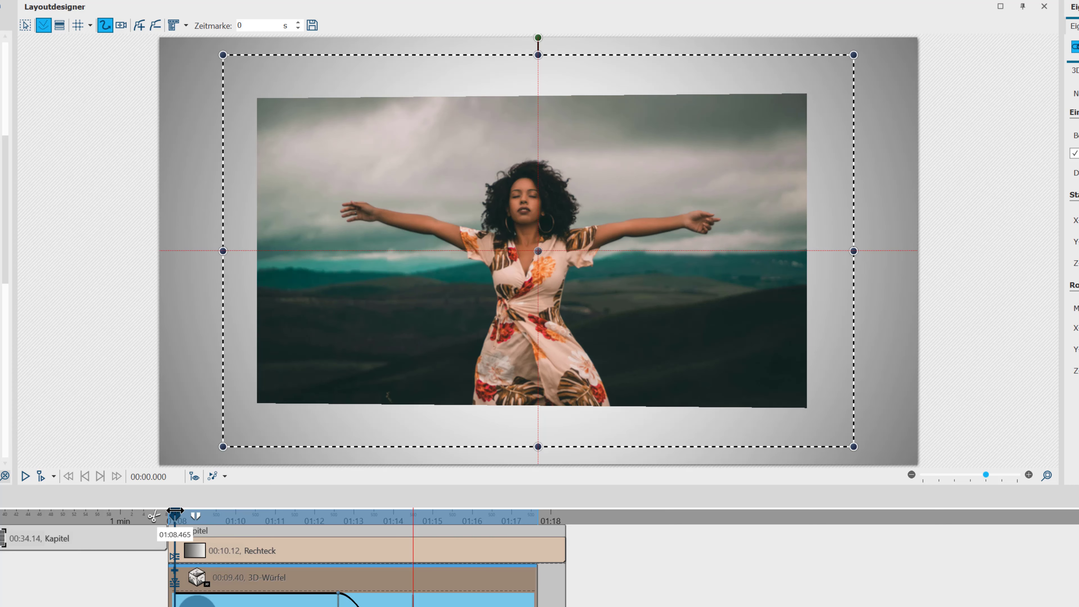
left_click(43, 477)
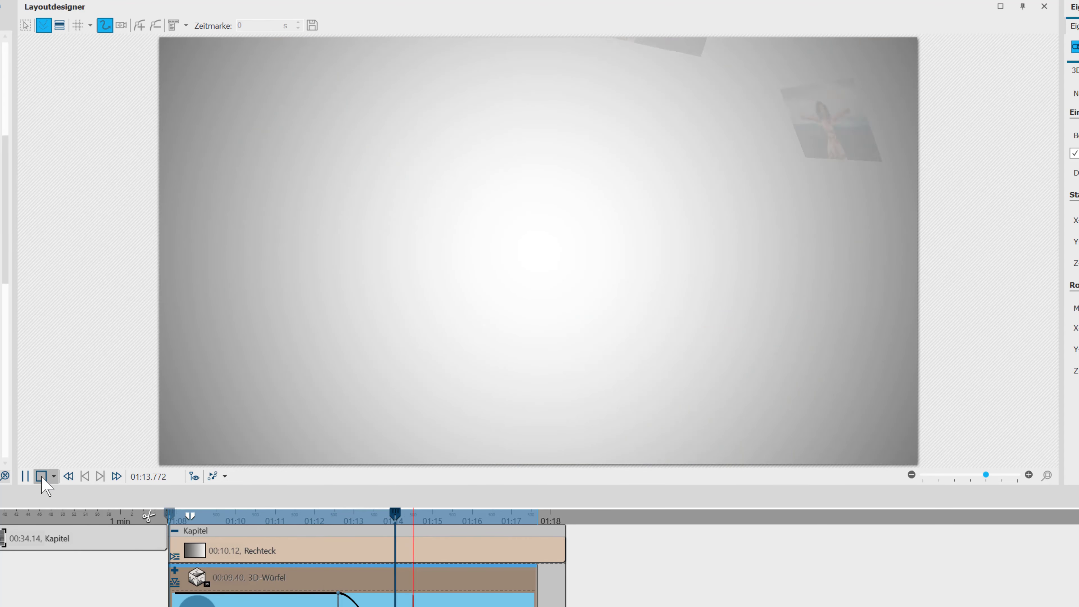
left_click(41, 477)
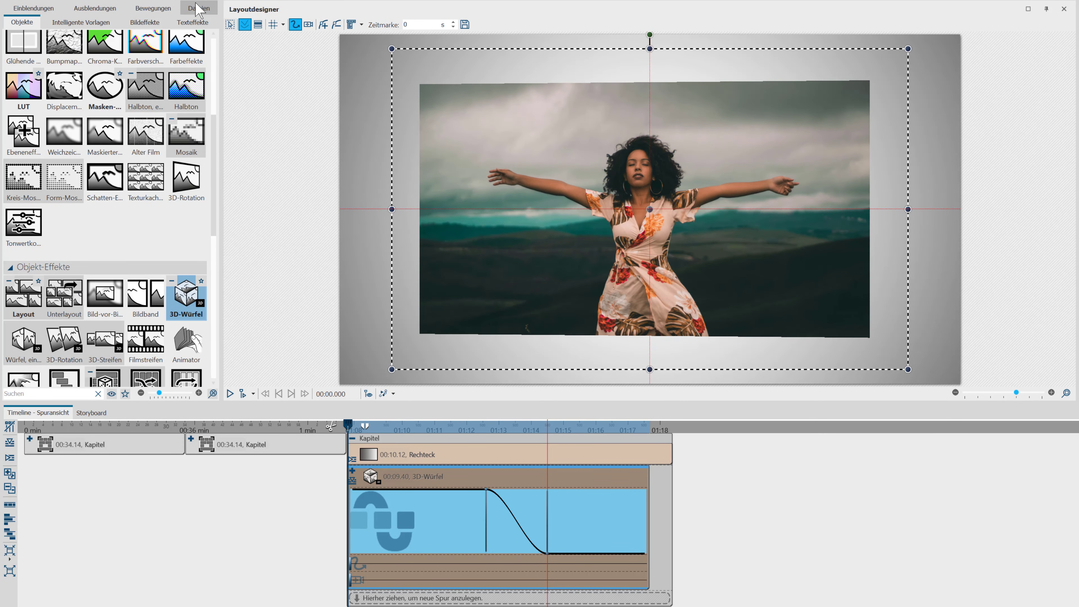
Insert pexels-joshua-abner-3605015.jpg above the 3D-Würfel, lasting 6,82 s, and lengthen its Alphablending to 5,22 s
left_click(196, 9)
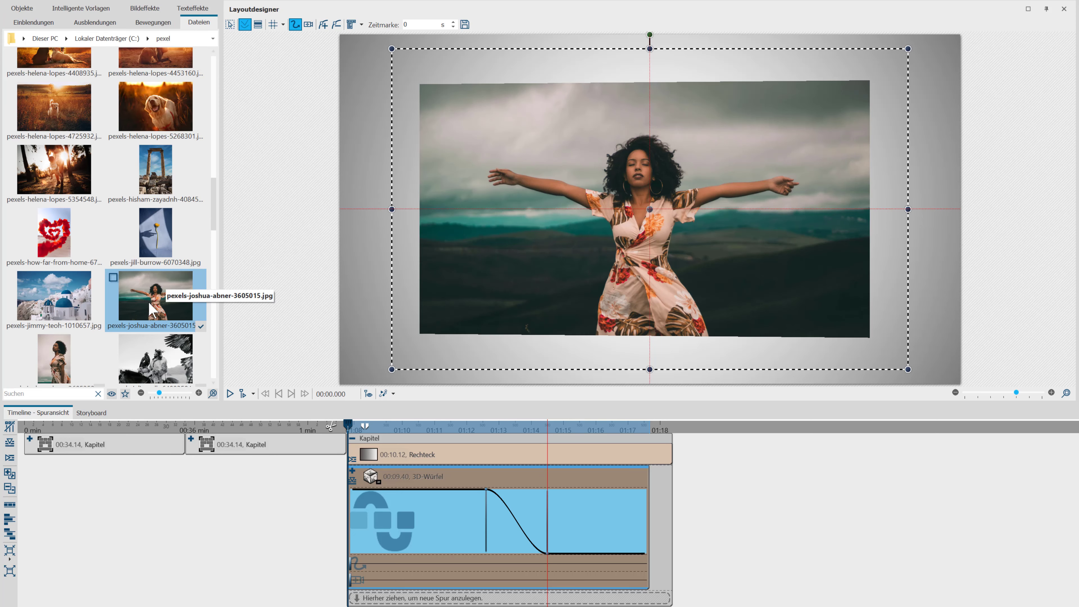
left_click_drag(152, 309, 352, 494)
left_click(354, 484)
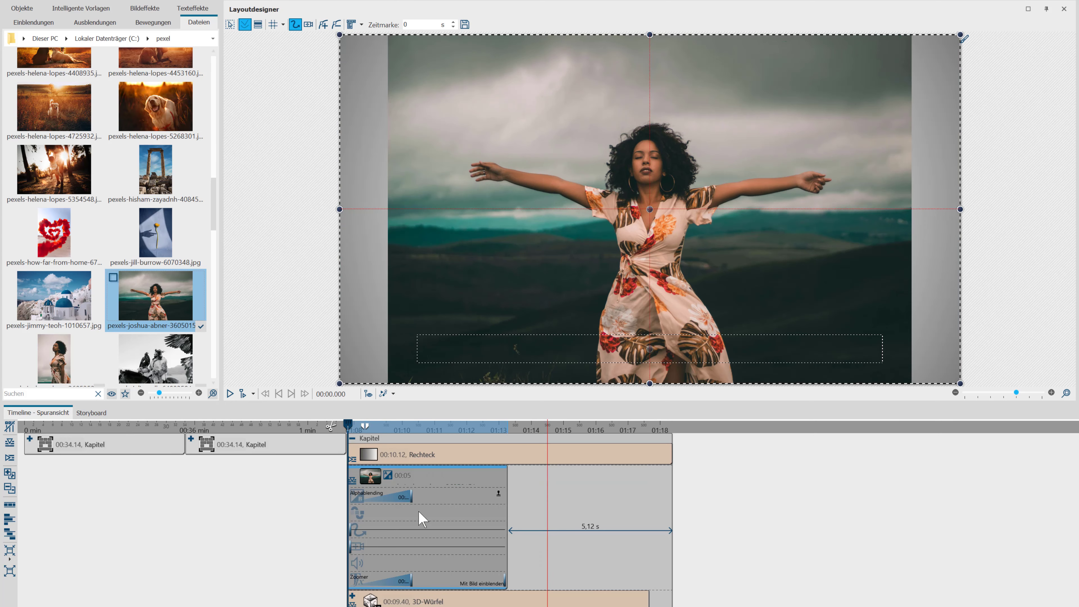
left_click_drag(507, 478, 568, 491)
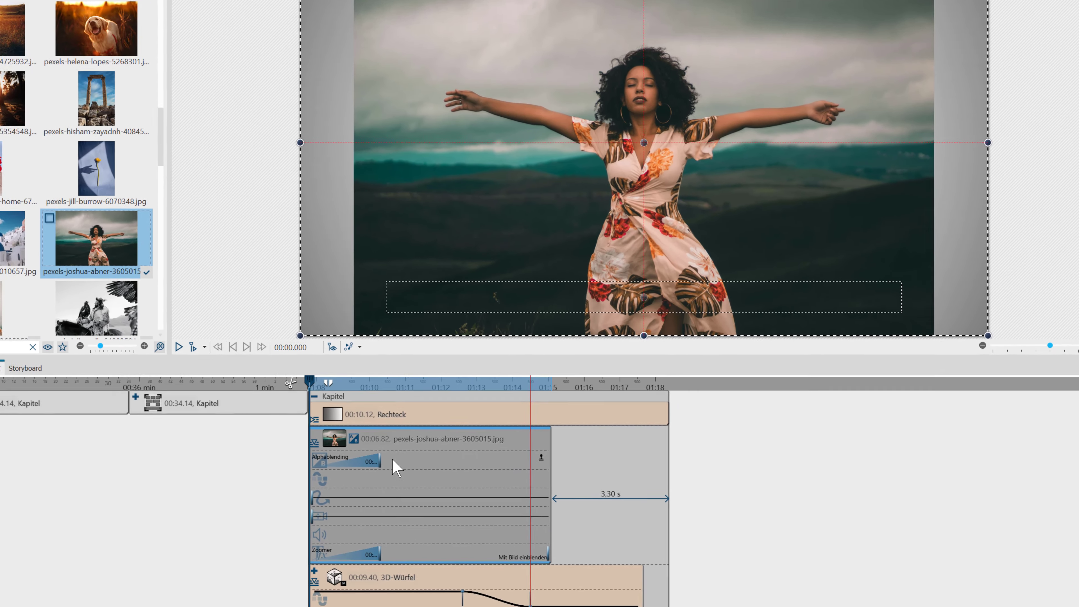
left_click(420, 504)
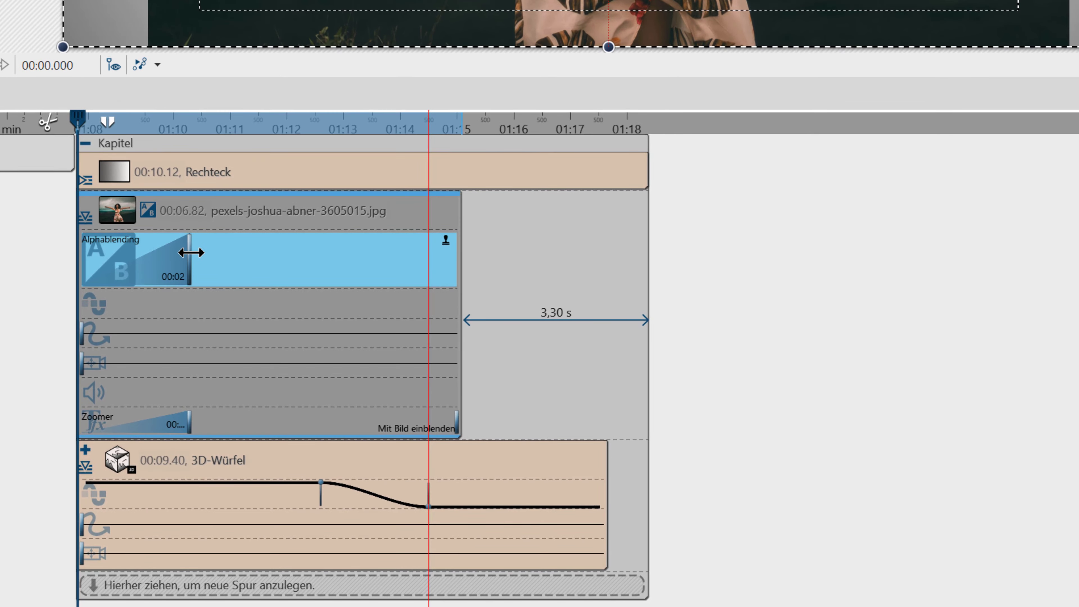
left_click_drag(198, 251, 372, 272)
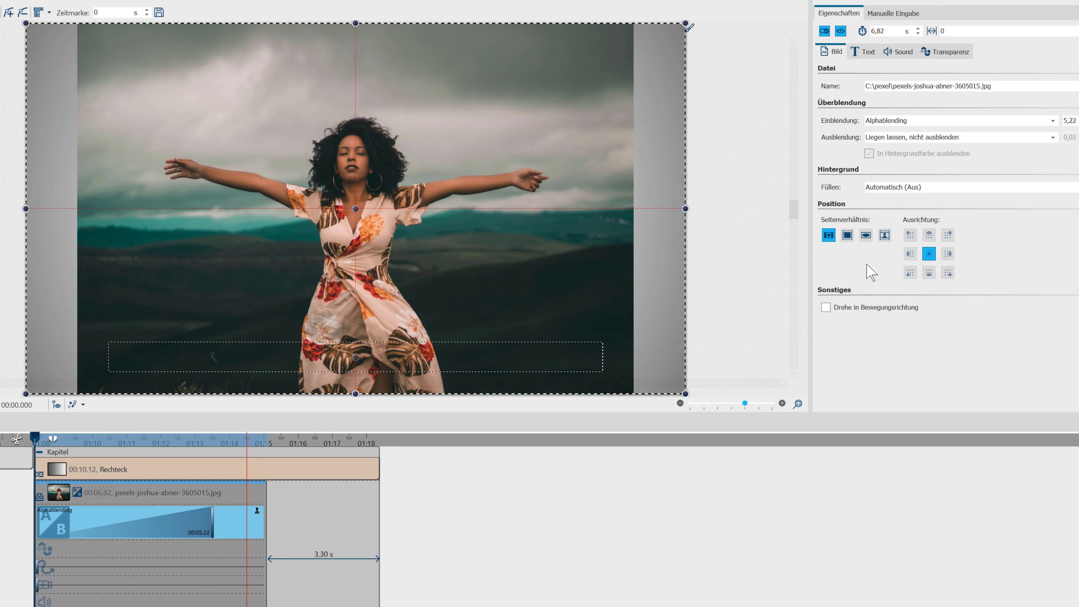
Set the inserted photo's Seitenverhältnis to fill the whole frame and preview the transition from the cube
left_click(846, 235)
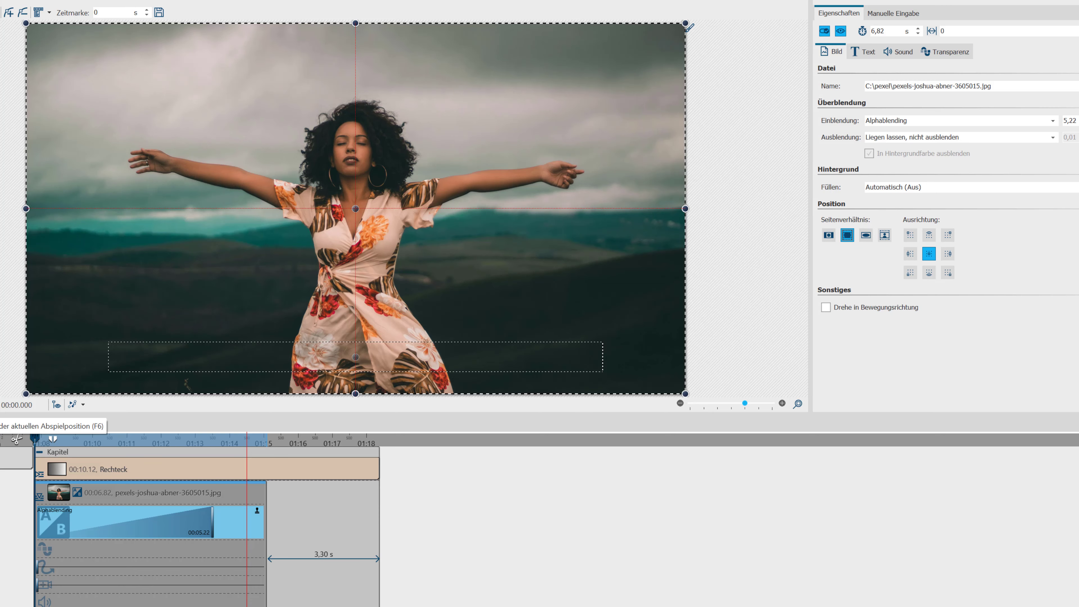
key("space")
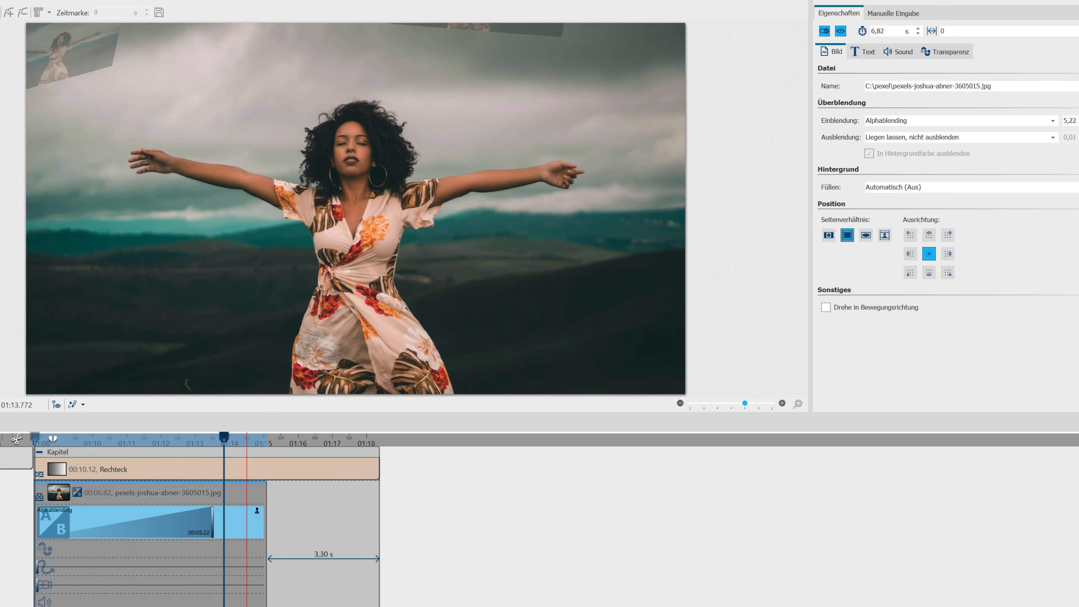
key("space")
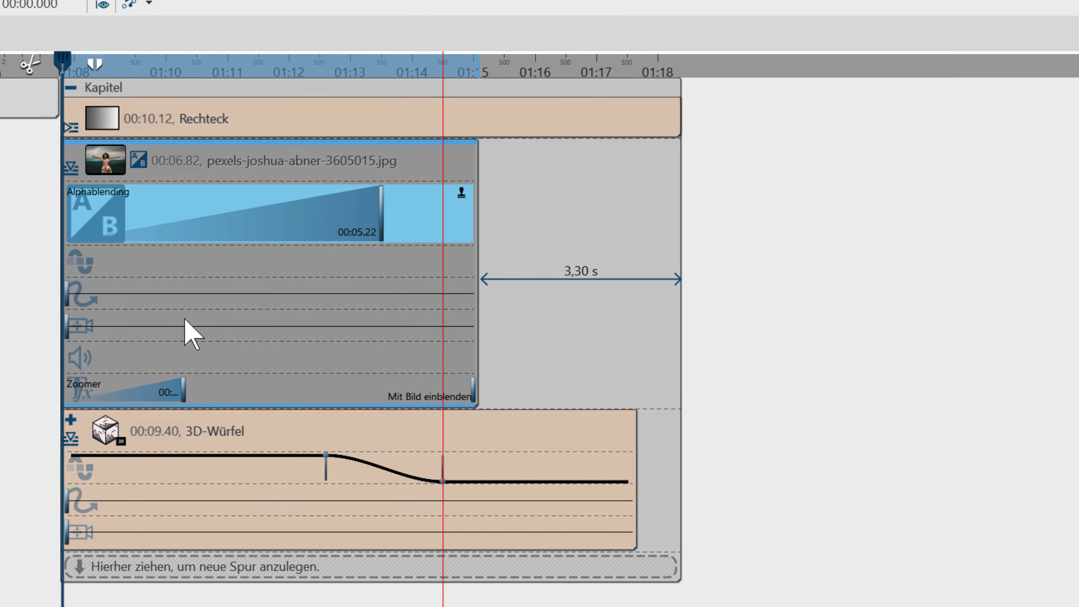
Move the photo's first camera pan mark to 4,32 s and add a second mark at 6,216 s
left_click(45, 512)
left_click_drag(46, 512, 65, 512)
left_click_drag(97, 303, 324, 321)
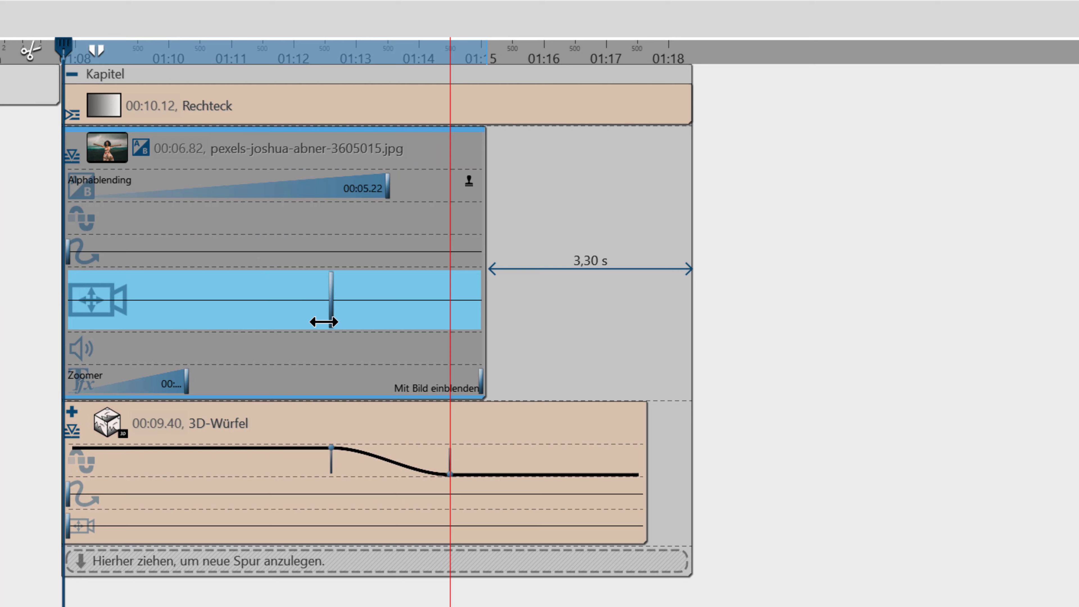
double_click(412, 300)
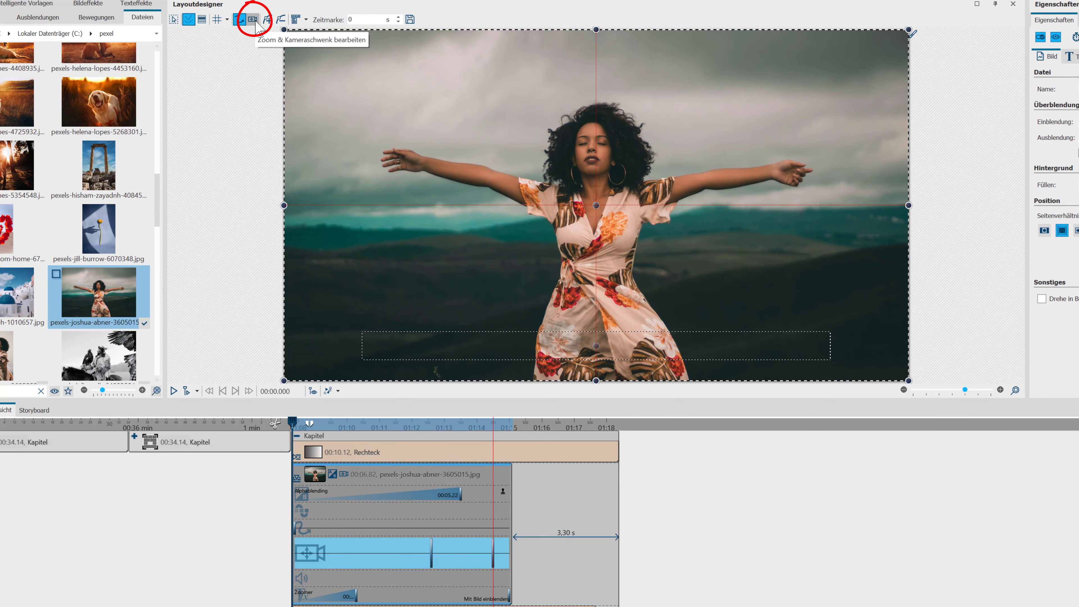
Shrink the camera frame of the 6,216 s mark to about two thirds and centre it on the woman's face and outstretched arms
left_click(254, 19)
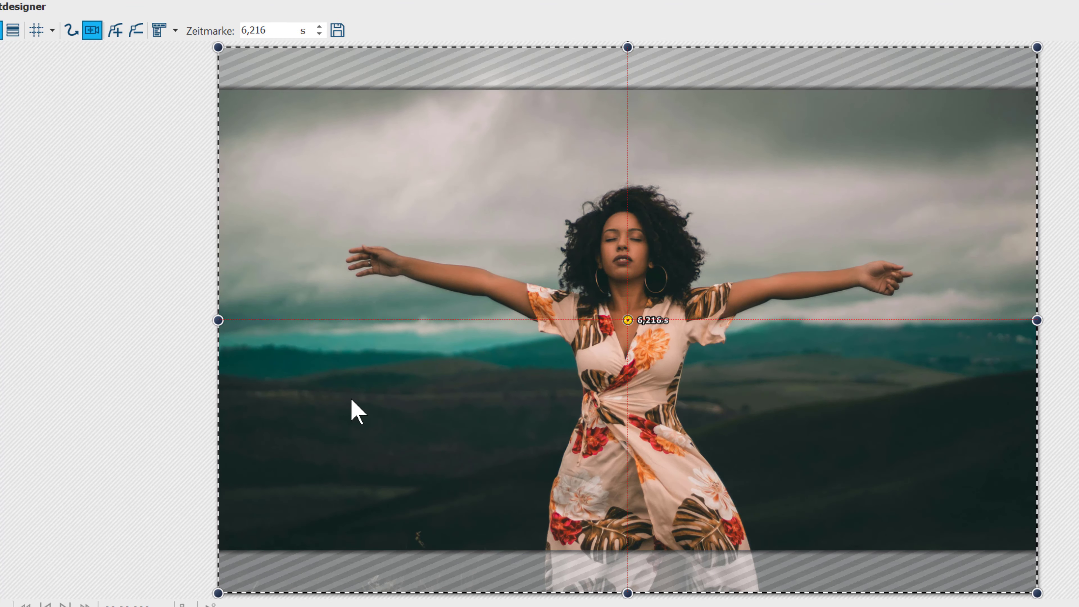
mouse_move(218, 593)
left_mouse_down()
mouse_move(302, 511)
mouse_move(486, 419)
left_mouse_up()
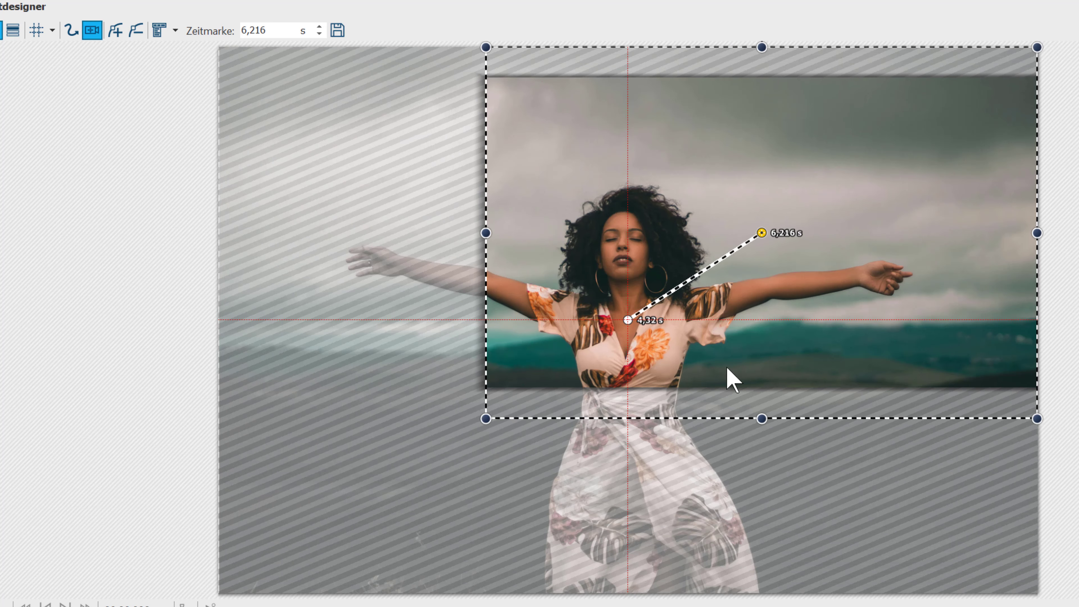
mouse_move(730, 379)
left_mouse_down()
mouse_move(655, 404)
mouse_move(639, 397)
mouse_move(642, 408)
mouse_move(637, 392)
left_mouse_up()
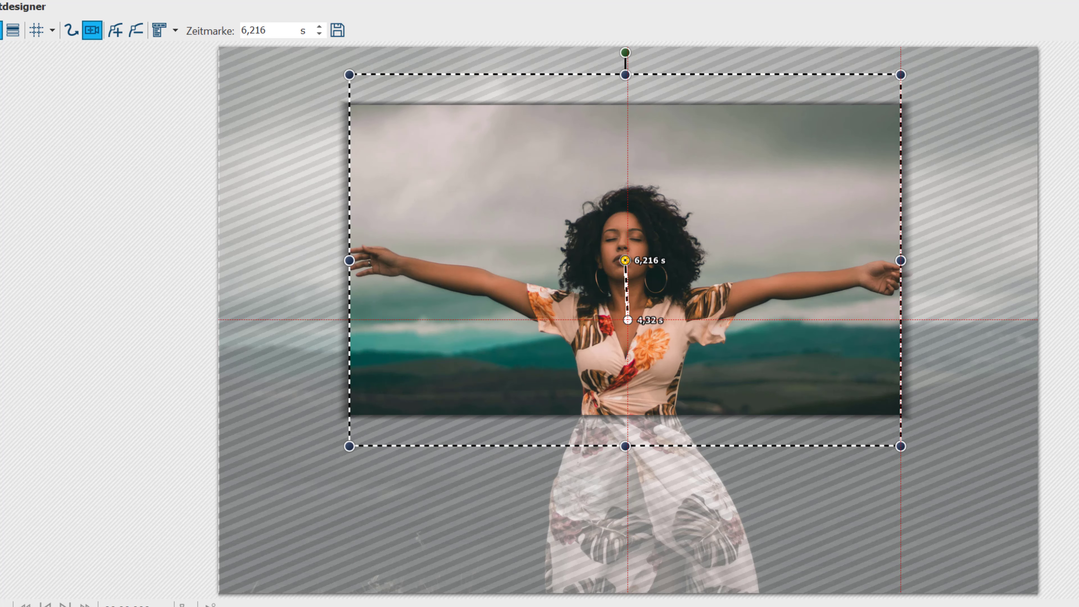
key("space")
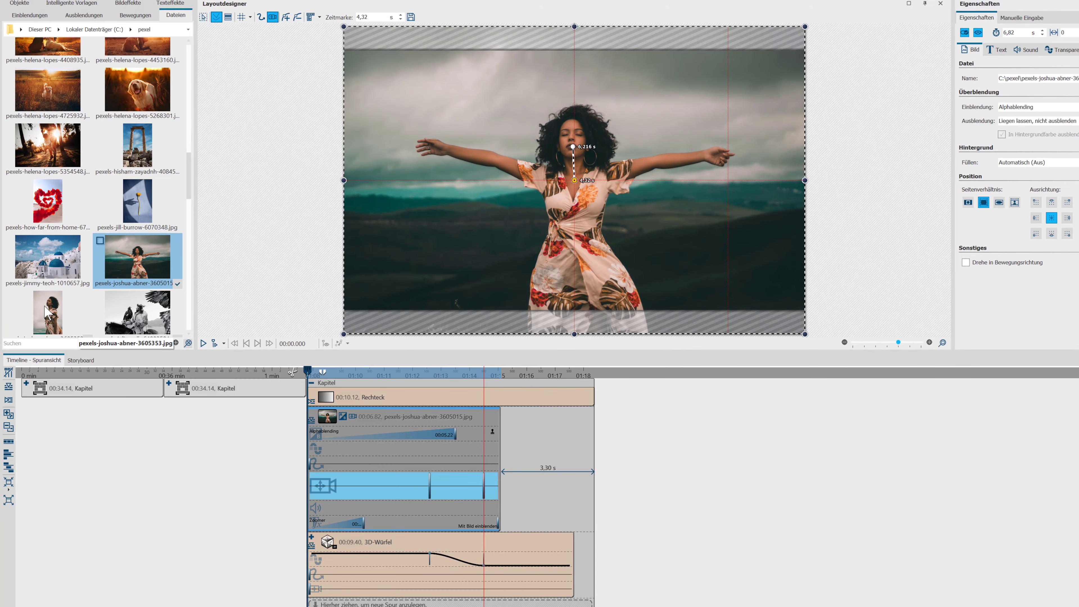
Insert pexels-joshua-abner-3605353.jpg on a new track above the 3D-Würfel, starting at 6,22 s, and expand its Alphablending track
mouse_move(47, 312)
left_mouse_down()
mouse_move(79, 336)
mouse_move(440, 465)
mouse_move(458, 528)
mouse_move(140, 327)
mouse_move(147, 289)
mouse_move(395, 412)
mouse_move(446, 529)
left_mouse_up()
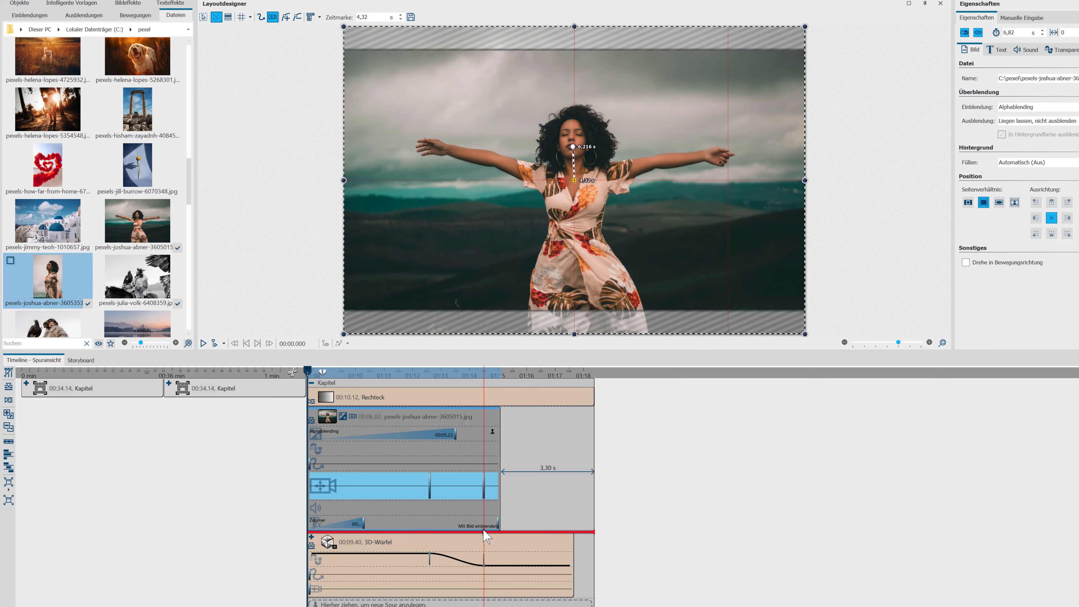
left_click_drag(483, 530, 491, 532)
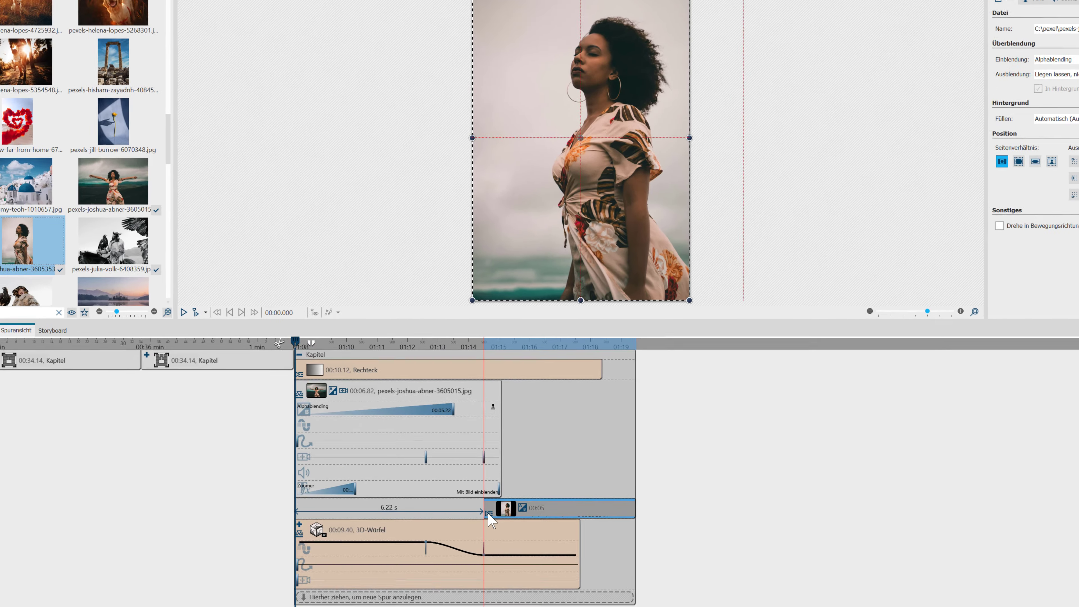
left_click(489, 531)
left_click(572, 409)
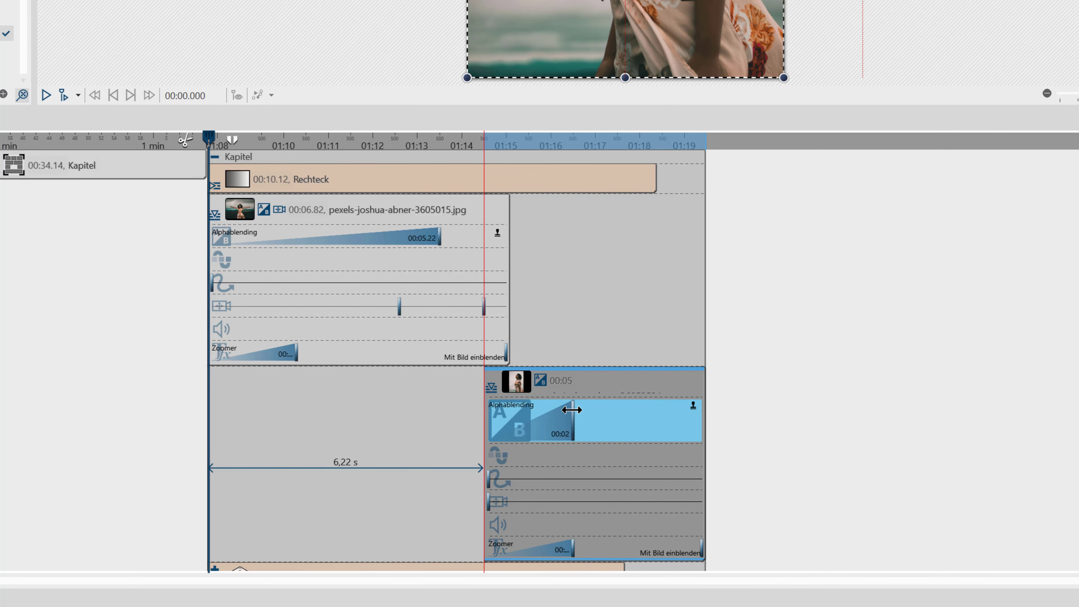
Start pexels-joshua-abner-3605353.jpg at 5,22 s, where the first photo's Alphablending ends, and adjust the length of its own Alphablending
left_click_drag(555, 409, 517, 408)
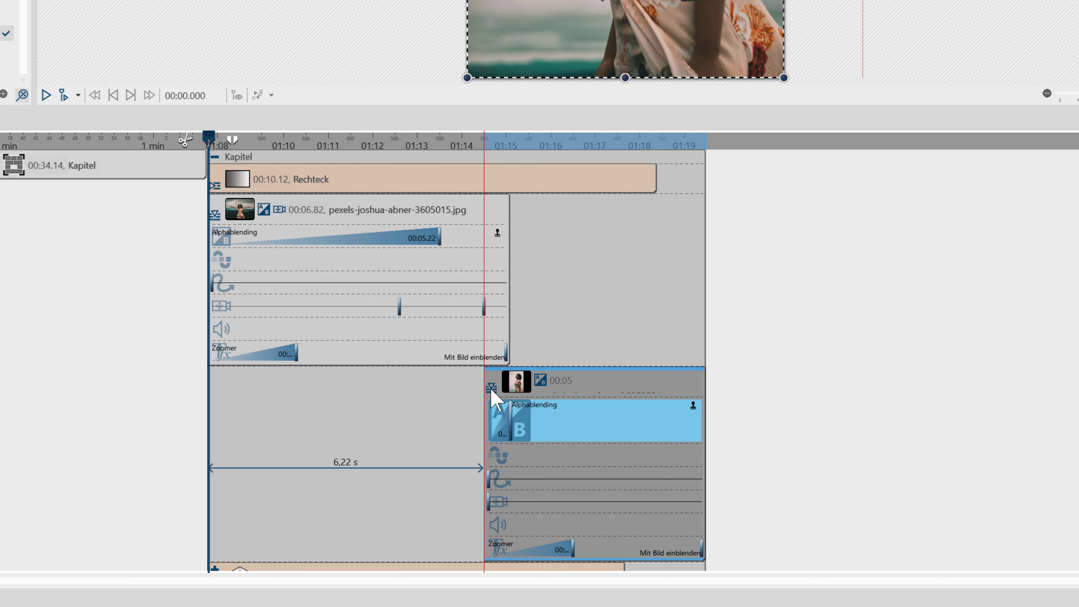
left_click_drag(486, 388, 440, 395)
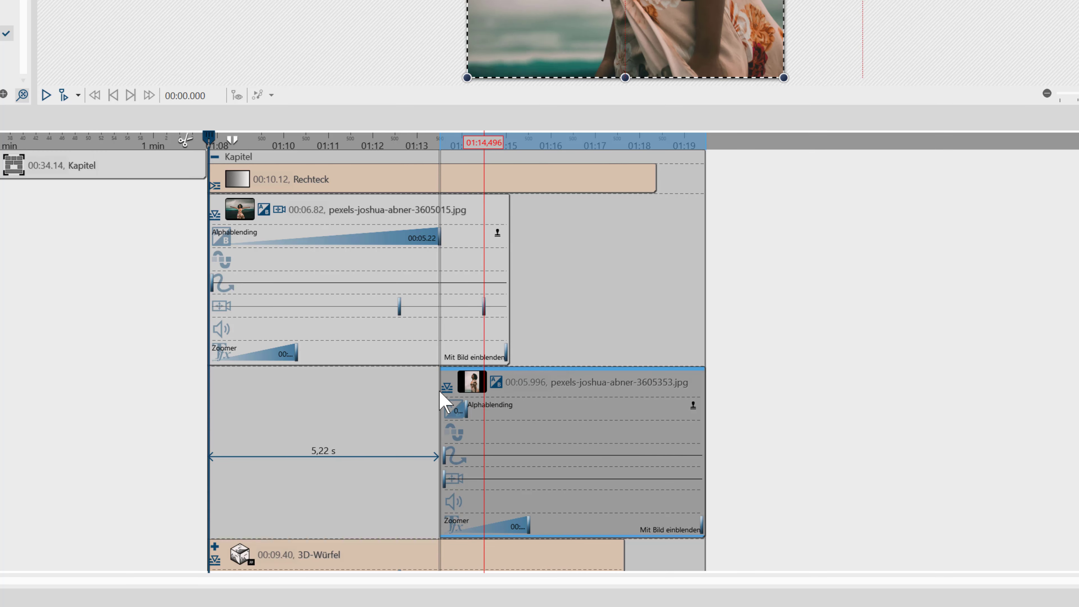
left_click(493, 409)
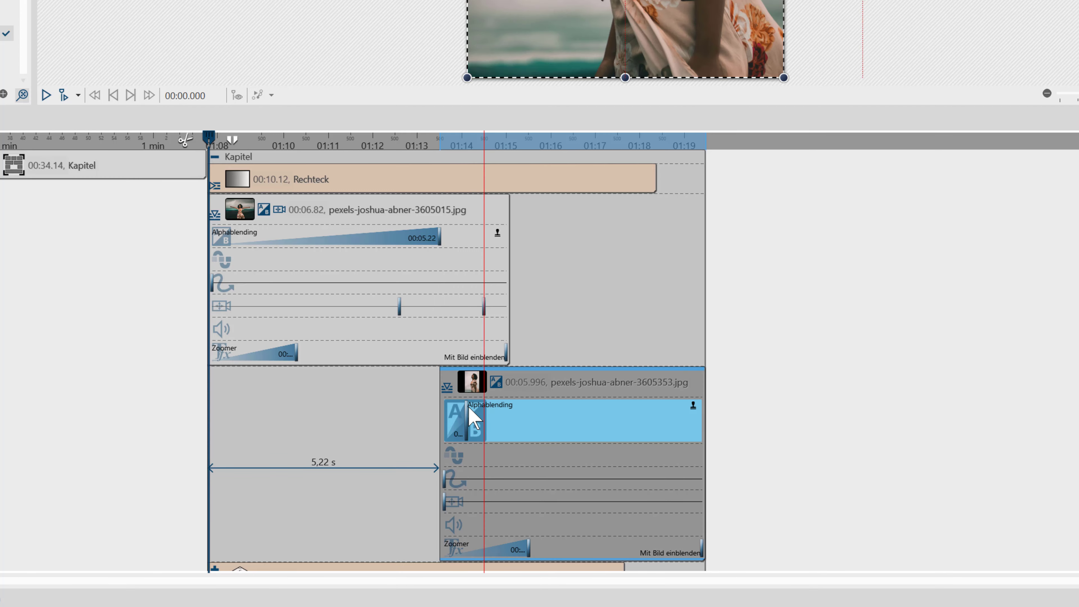
left_click_drag(466, 409, 509, 408)
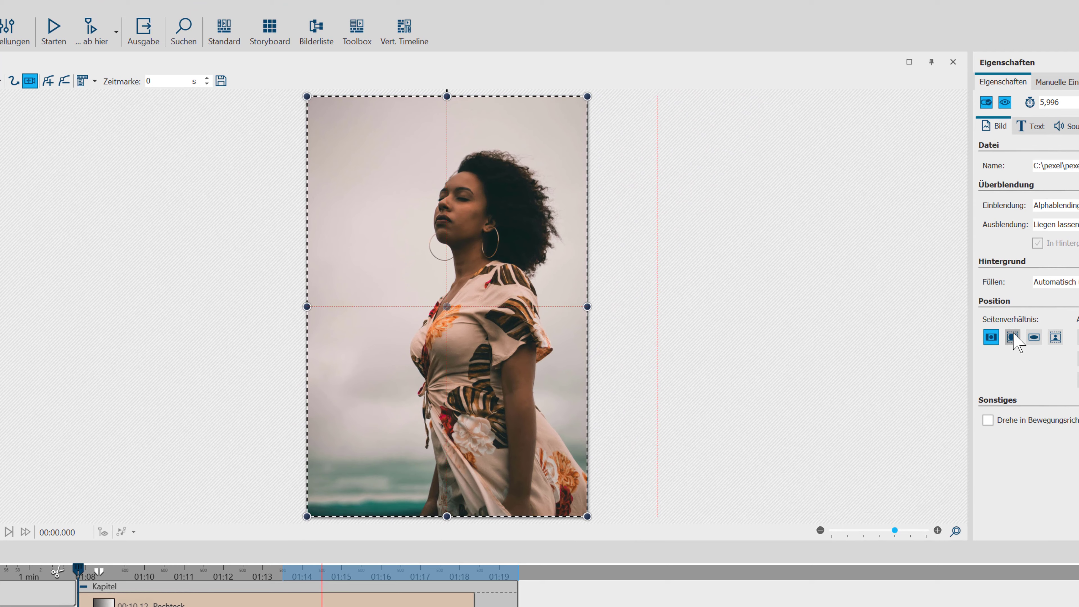
Crop pexels-joshua-abner-3605353.jpg to fill the whole frame around the woman's head and shoulders, and preview the transition between the photos
left_click(1012, 338)
left_click_drag(460, 277, 445, 207)
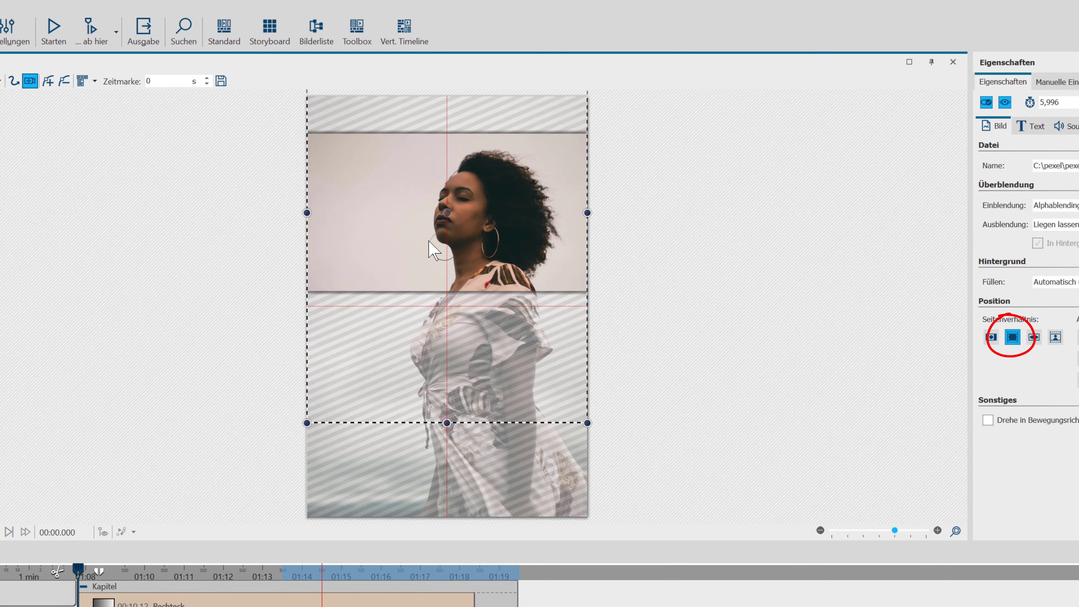
left_click(250, 575)
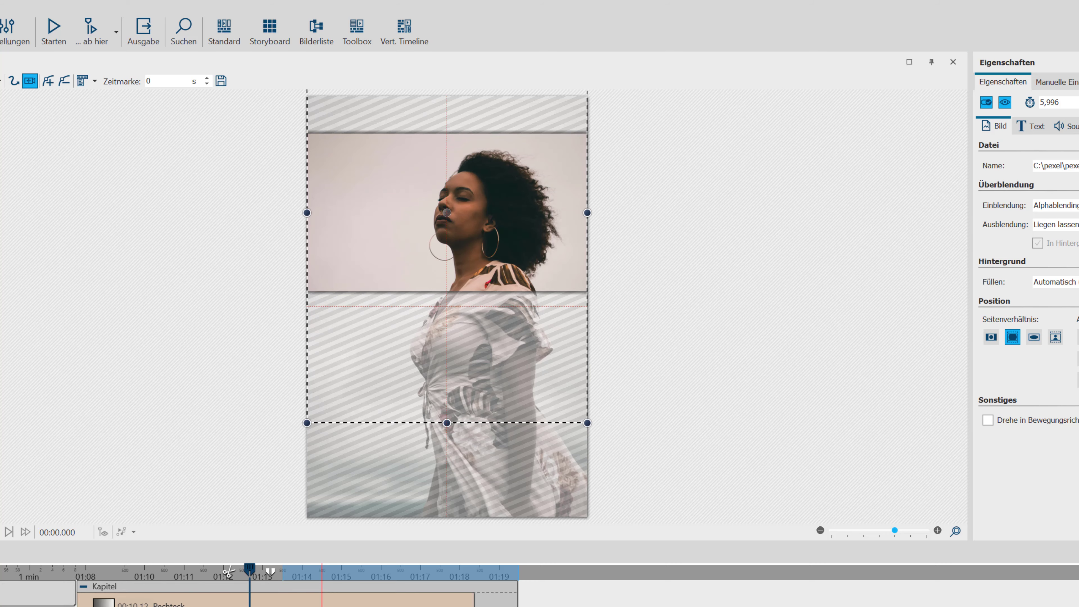
key("space")
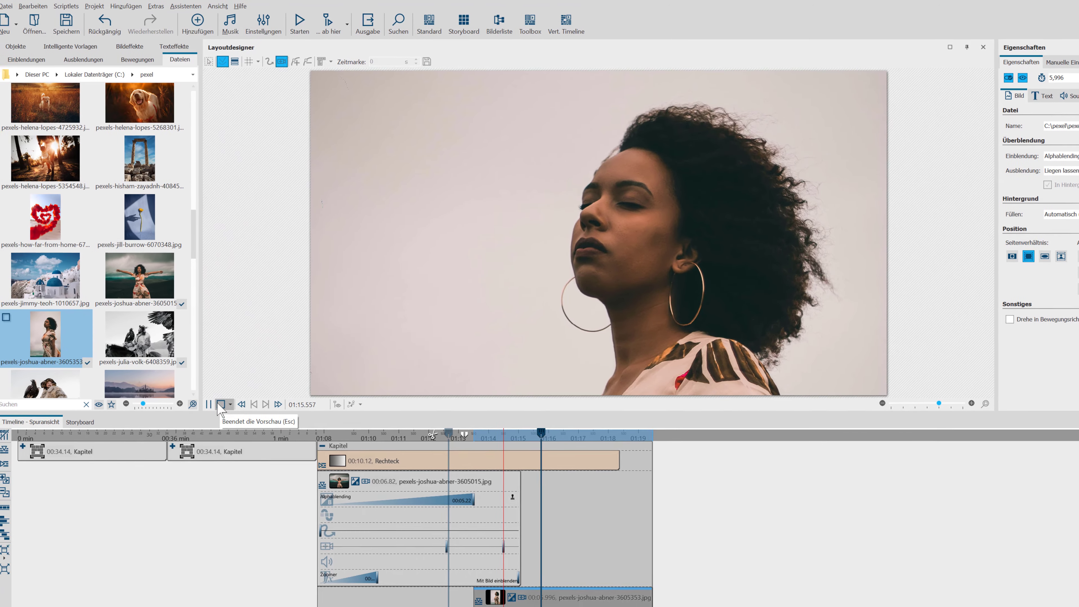
left_click(220, 404)
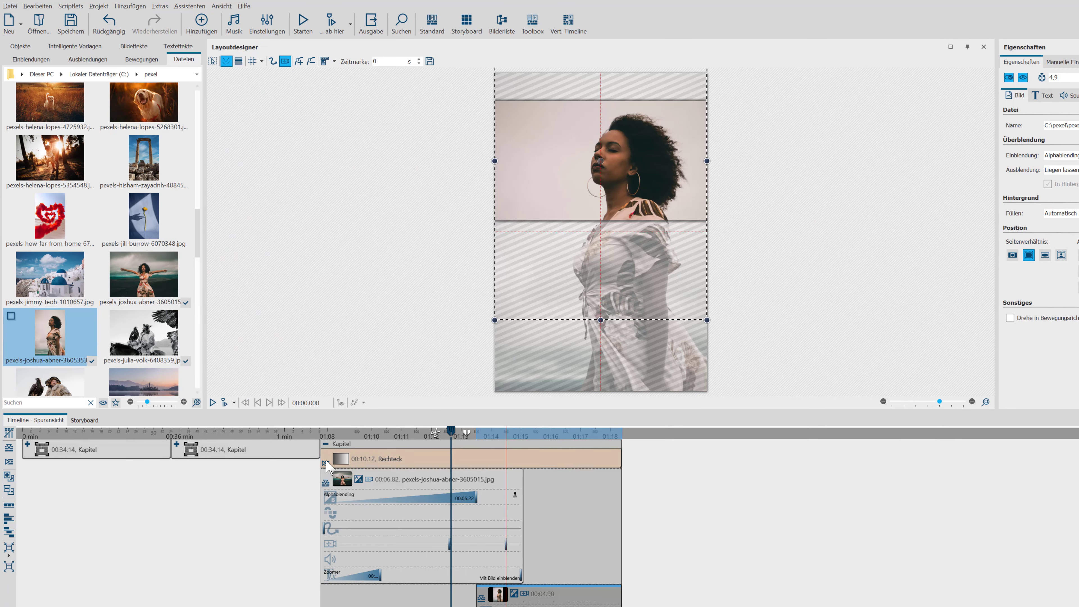
Collapse the effect tracks of both full-frame photos and check which object tracks the second Kapitel has below its 3D-Würfel
left_click(327, 482)
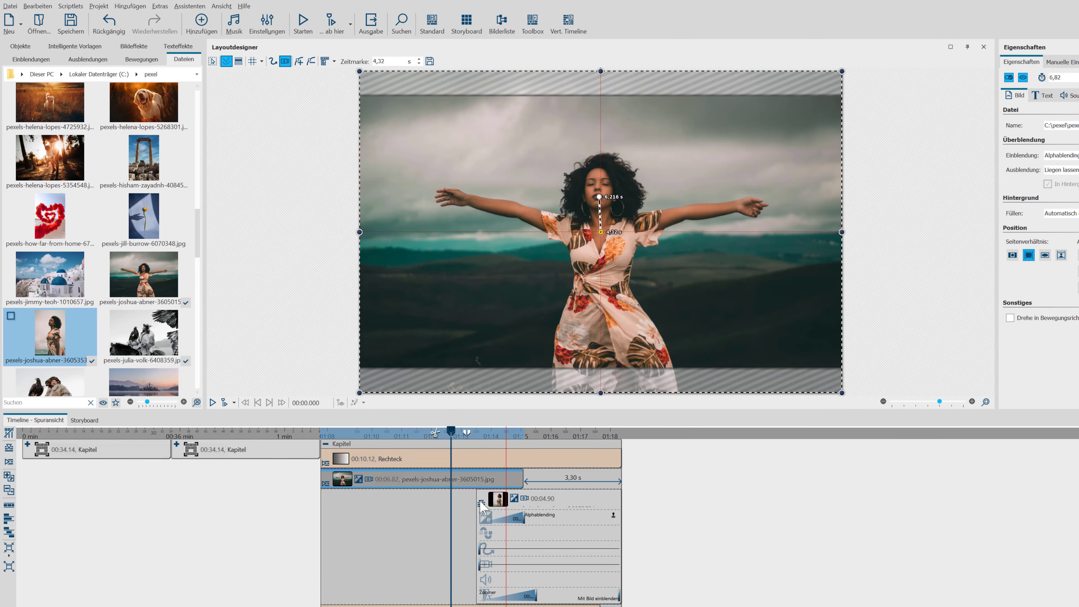
left_click(482, 504)
left_click(176, 444)
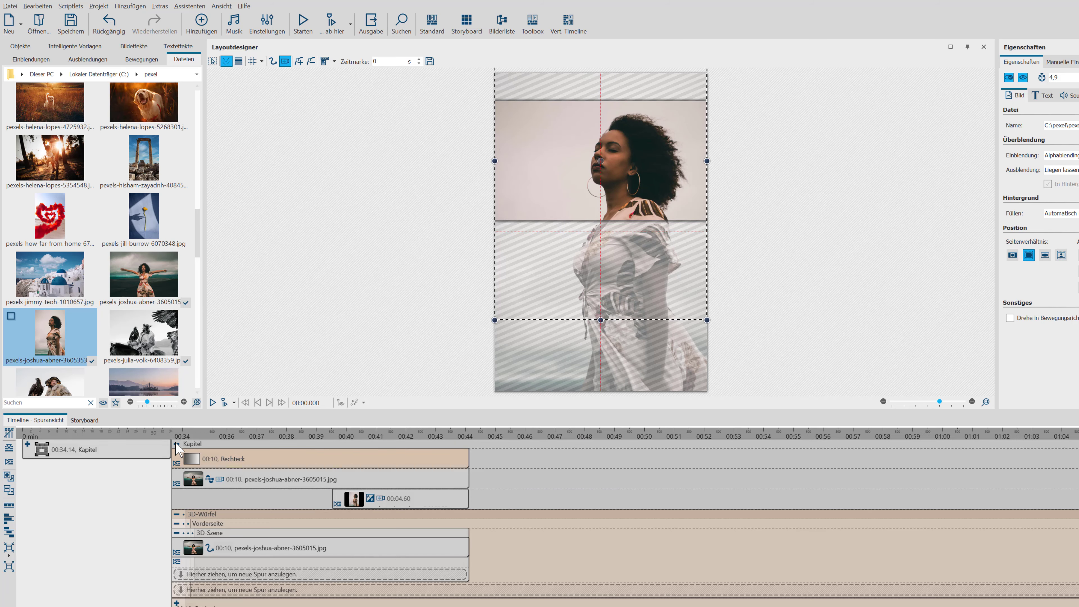
left_click(176, 514)
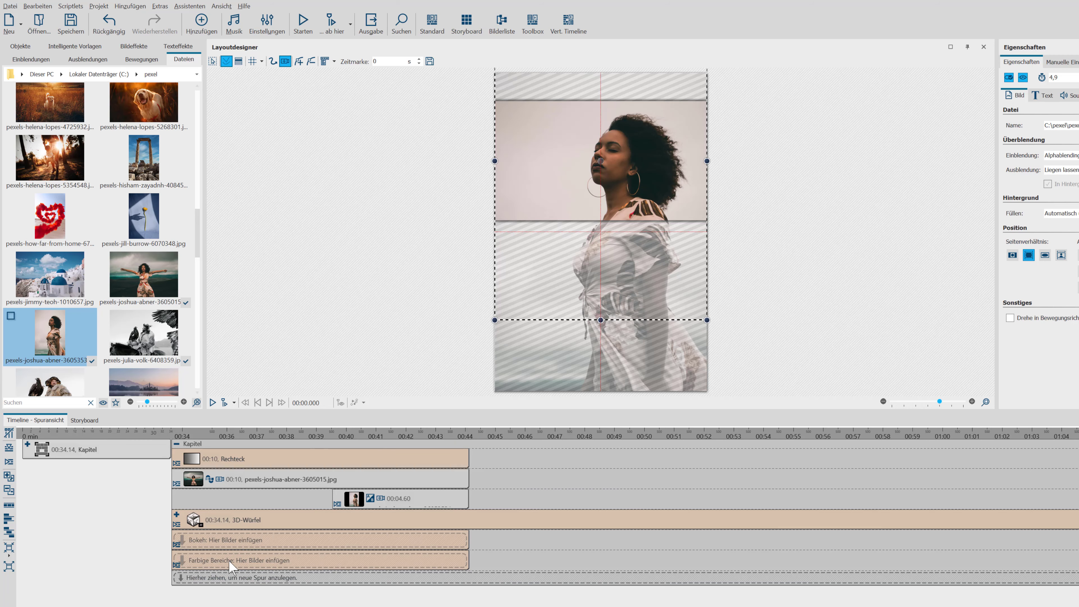
left_click(177, 444)
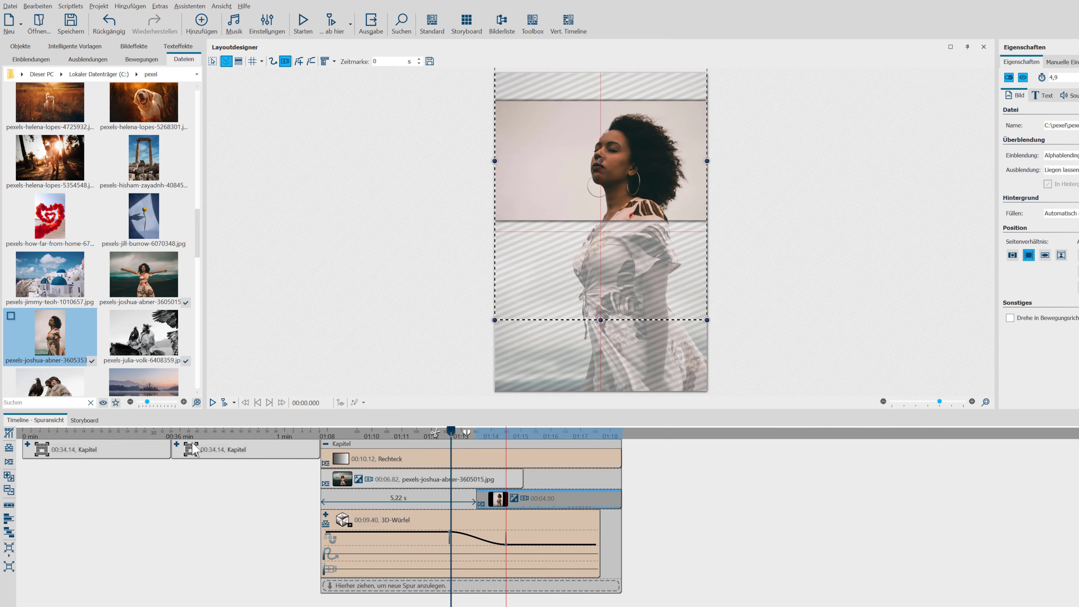
Insert the Bokeh object from Licht und Optik on a new track below the 3D-Würfel and show its Bewegungspfad
left_click(20, 45)
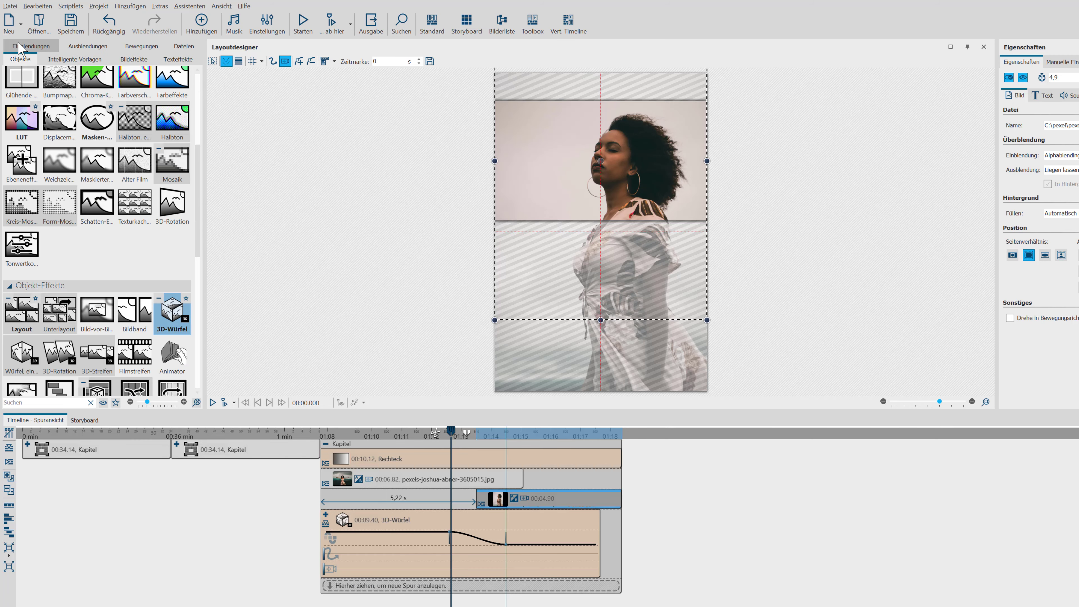
scroll(199, 263, "down", 6)
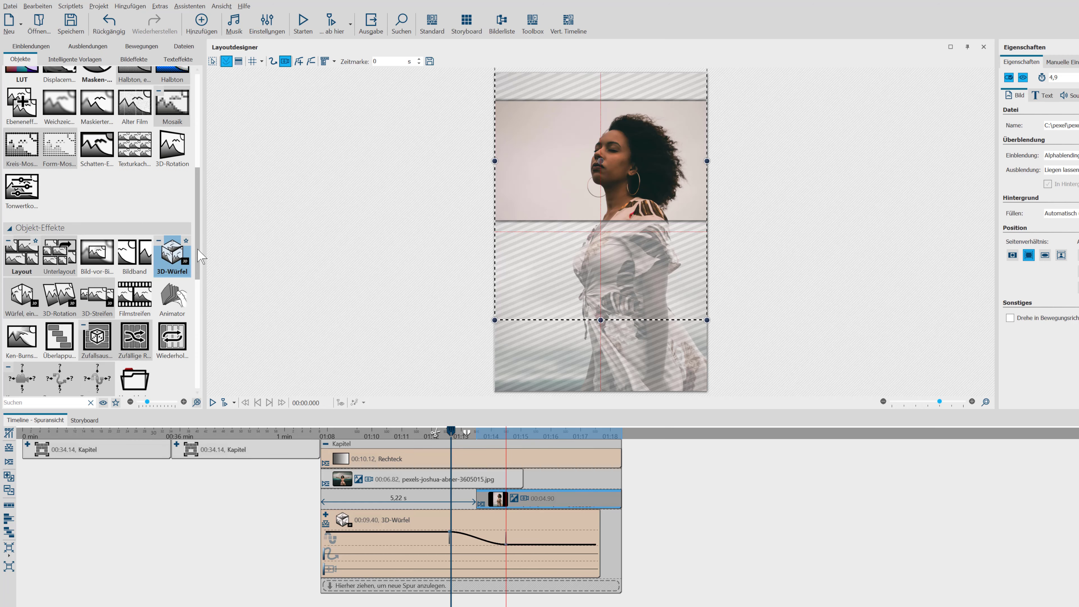
scroll(198, 318, "down", 5)
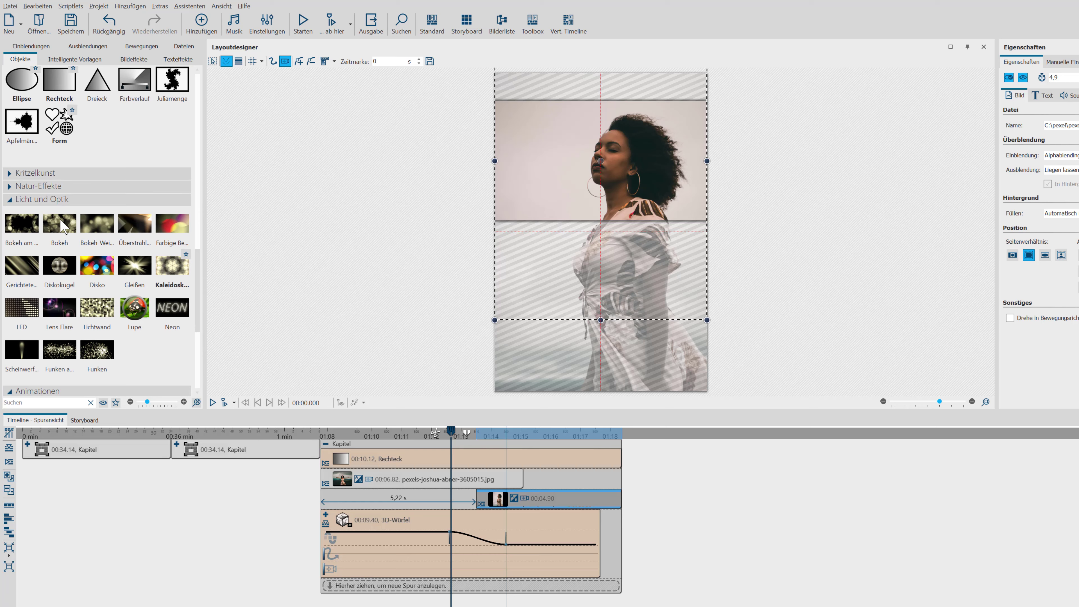
left_click_drag(60, 220, 63, 226)
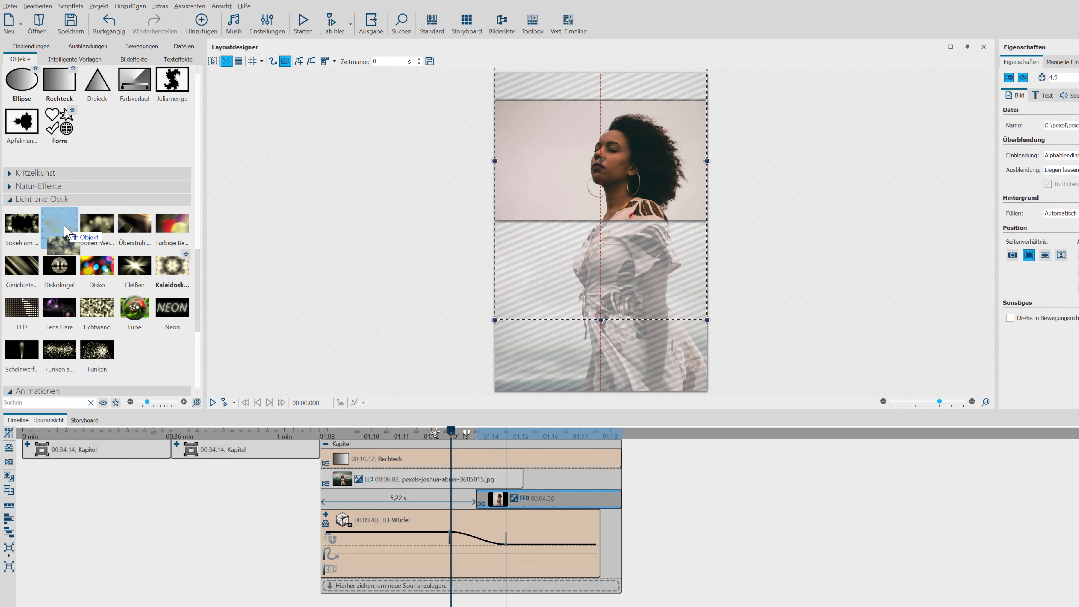
left_click_drag(64, 231, 219, 389)
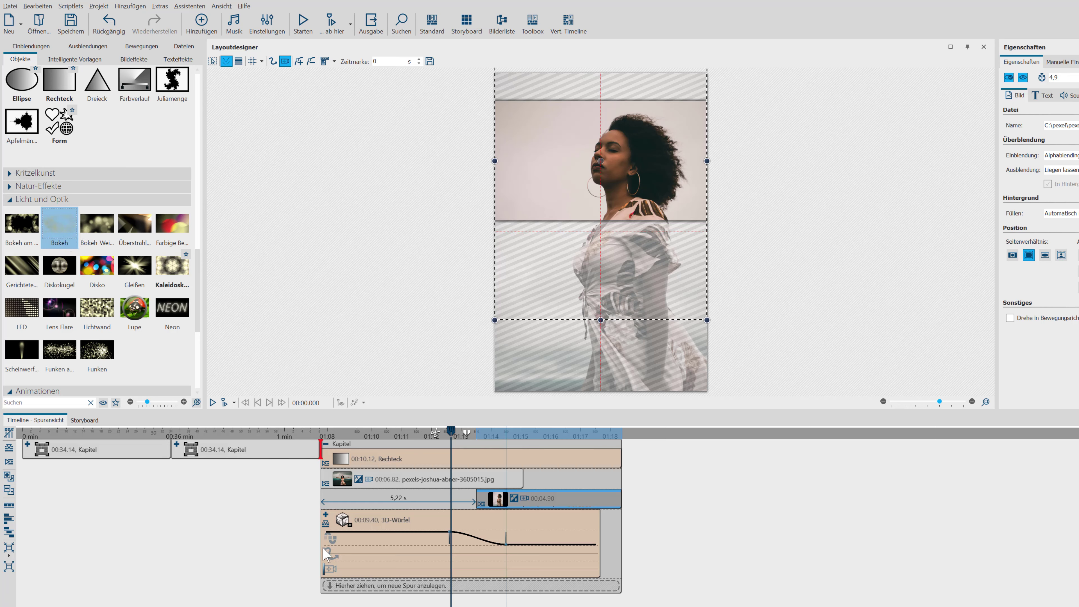
left_click_drag(324, 549, 335, 586)
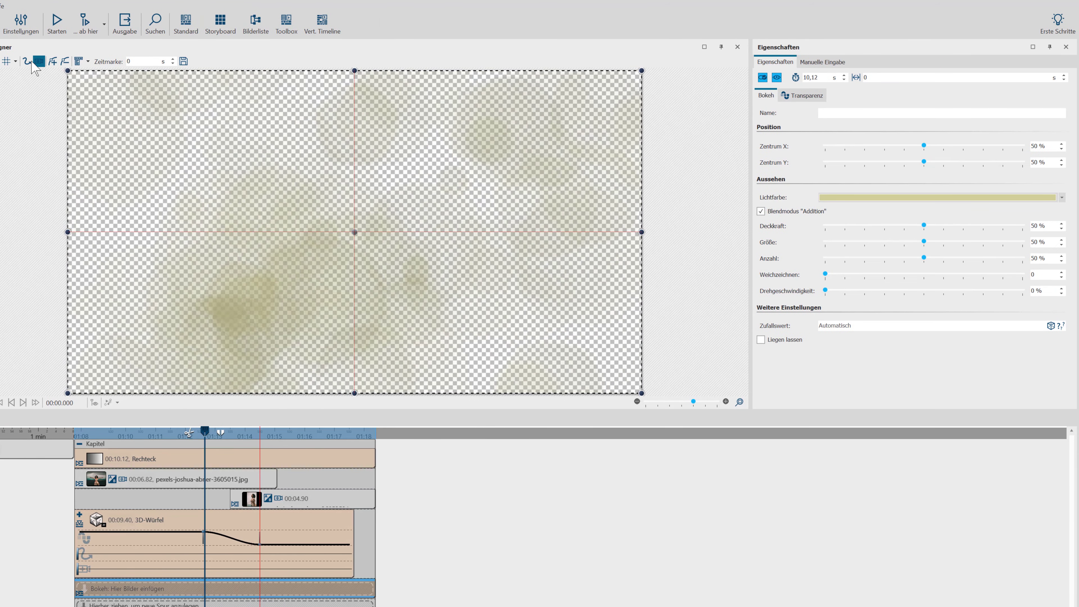
left_click(214, 107)
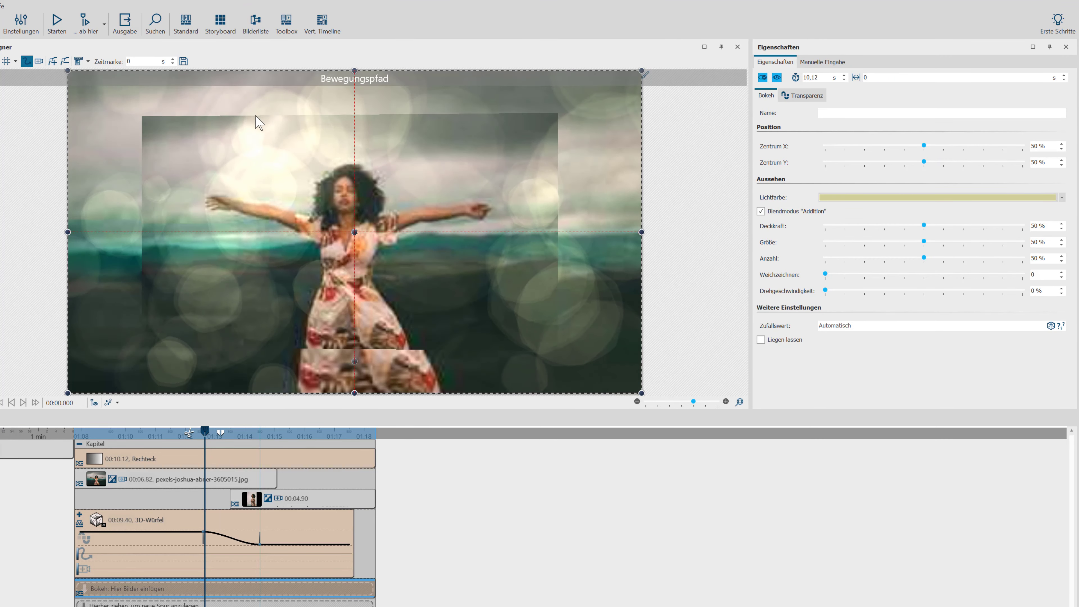
Set the Bokeh's Lichtfarbe to the light orange FDBF75FF
left_click(871, 198)
left_click(1059, 314)
left_click(1058, 226)
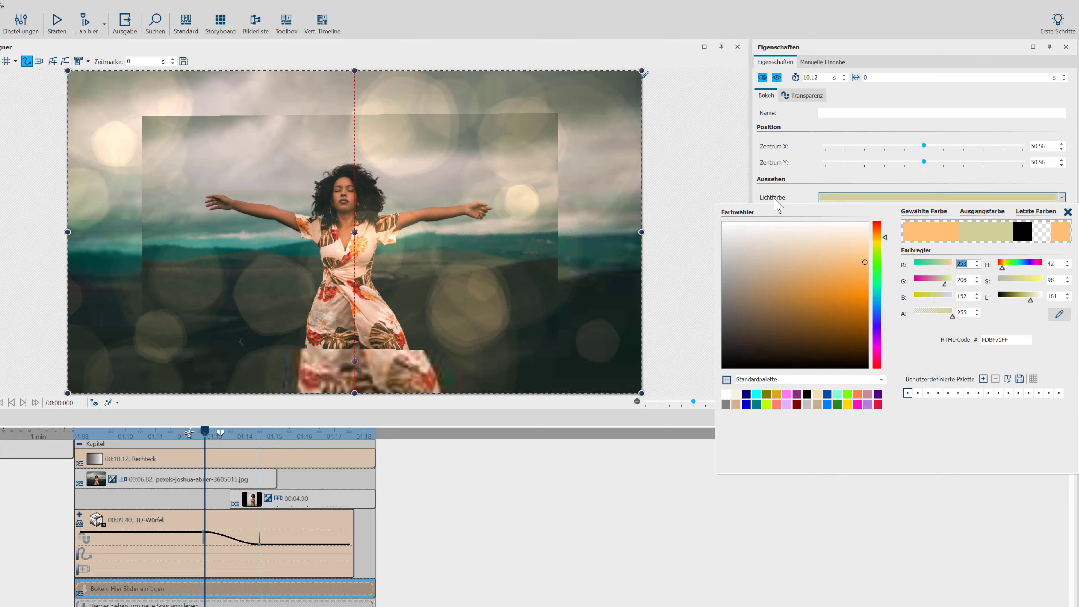
left_click(1068, 211)
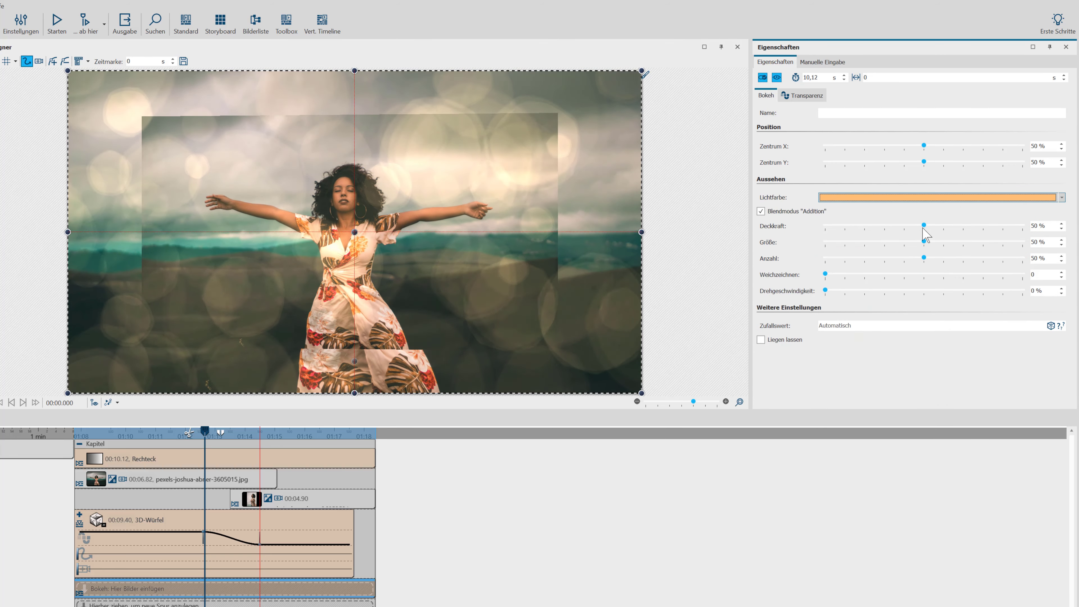
Set the Bokeh's Größe to 23 % and reduce its Deckkraft
scroll(851, 249, "down", 2)
left_click(849, 242)
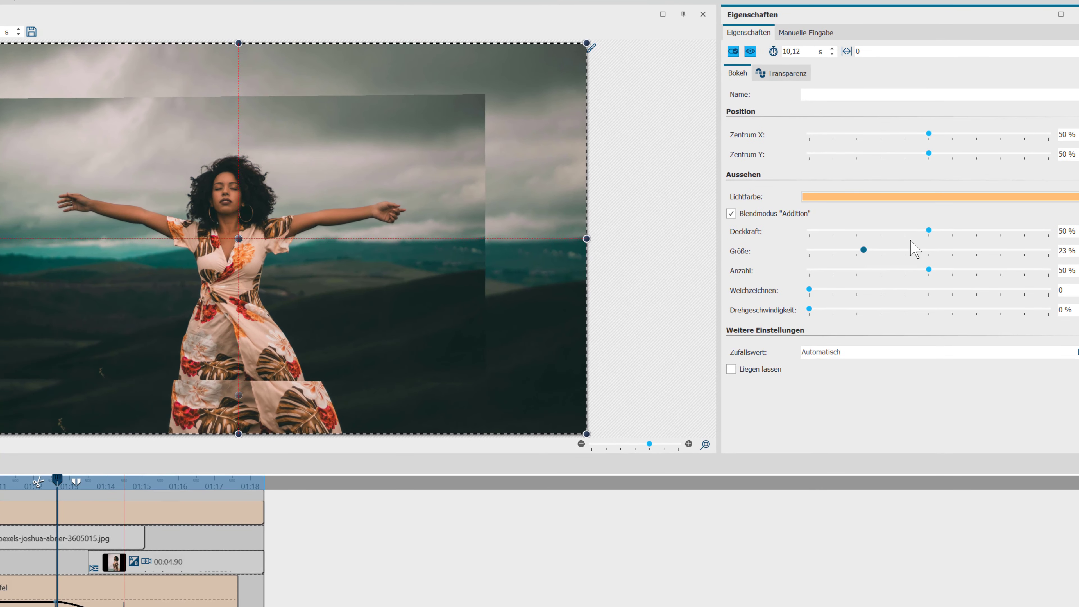
left_click(847, 237)
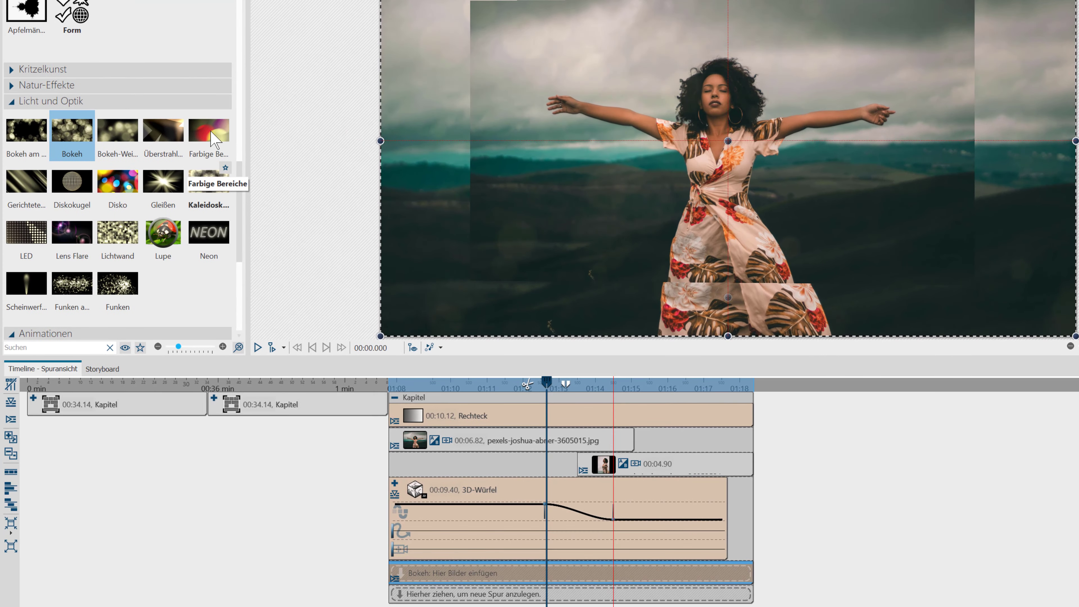
Insert Farbige Bereiche on a new track below the Bokeh, with an Effektstärke of 32,3 % and the Typ Partikel
mouse_move(215, 138)
left_mouse_down()
mouse_move(388, 595)
mouse_move(448, 599)
left_mouse_up()
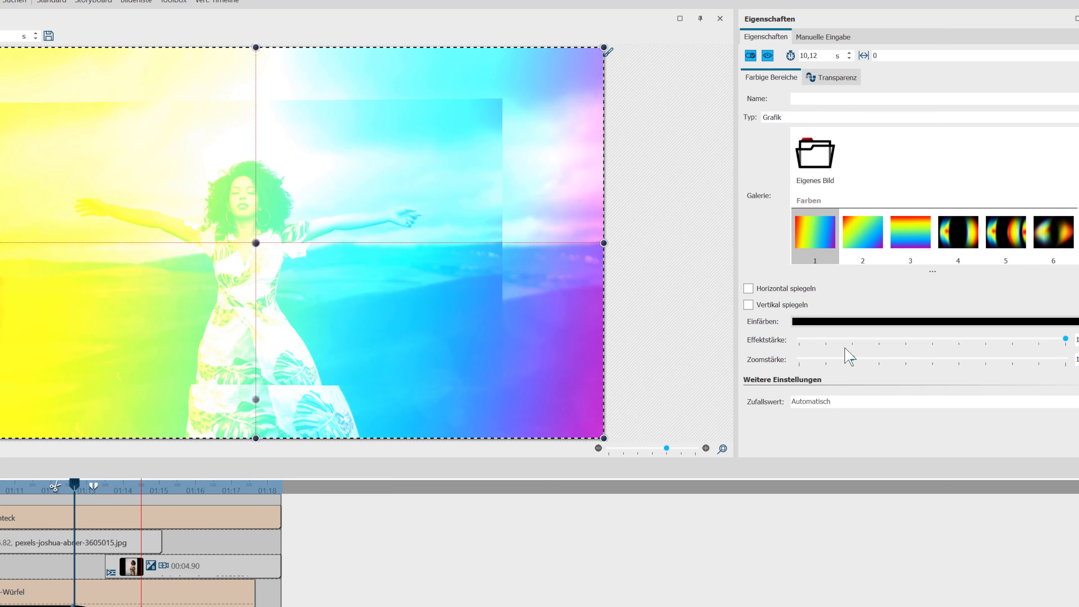
left_click(886, 340)
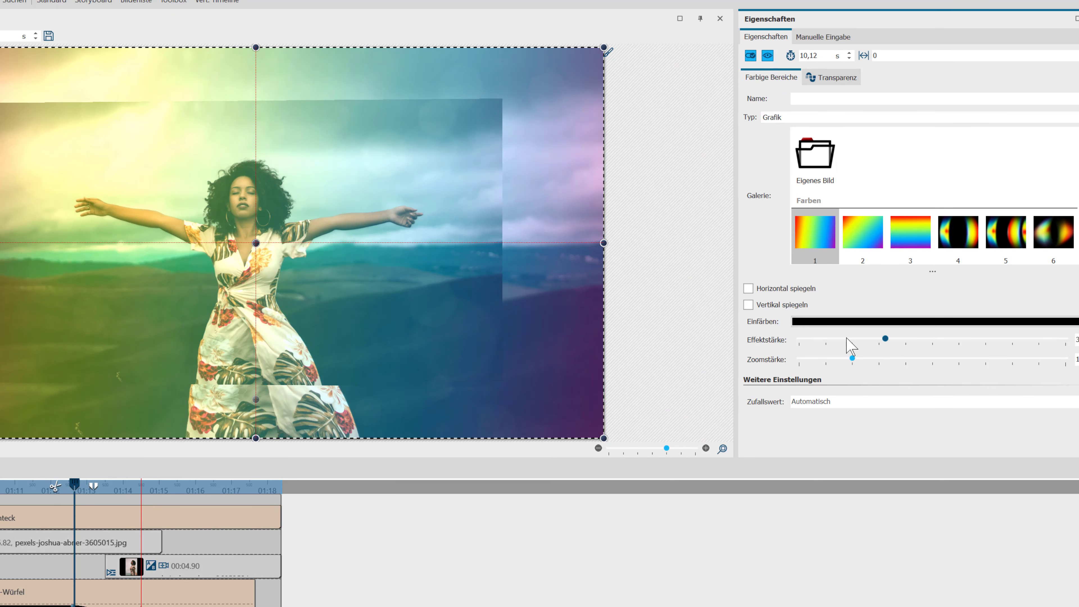
left_click(791, 119)
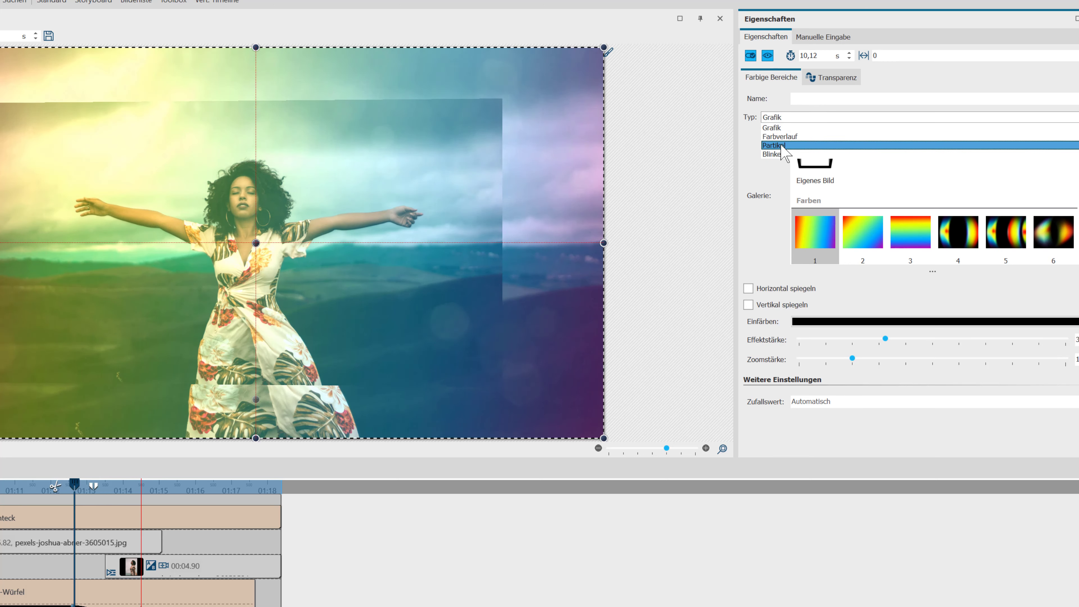
left_click(771, 146)
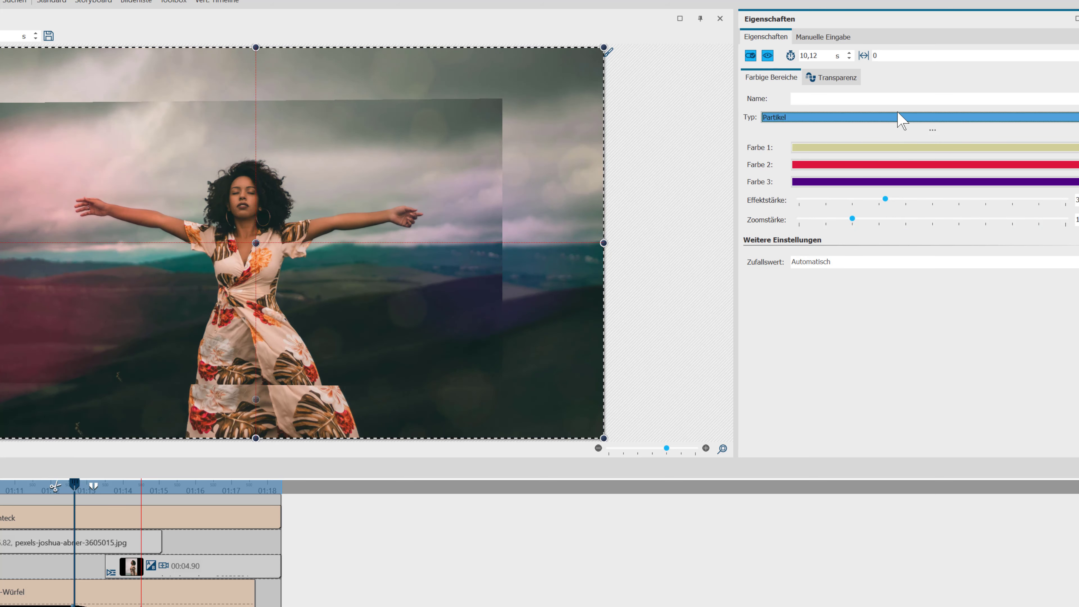
Set Farbe 1 of the Farbige Bereiche to the Bokeh's light orange, with a red value of 253
left_click(856, 148)
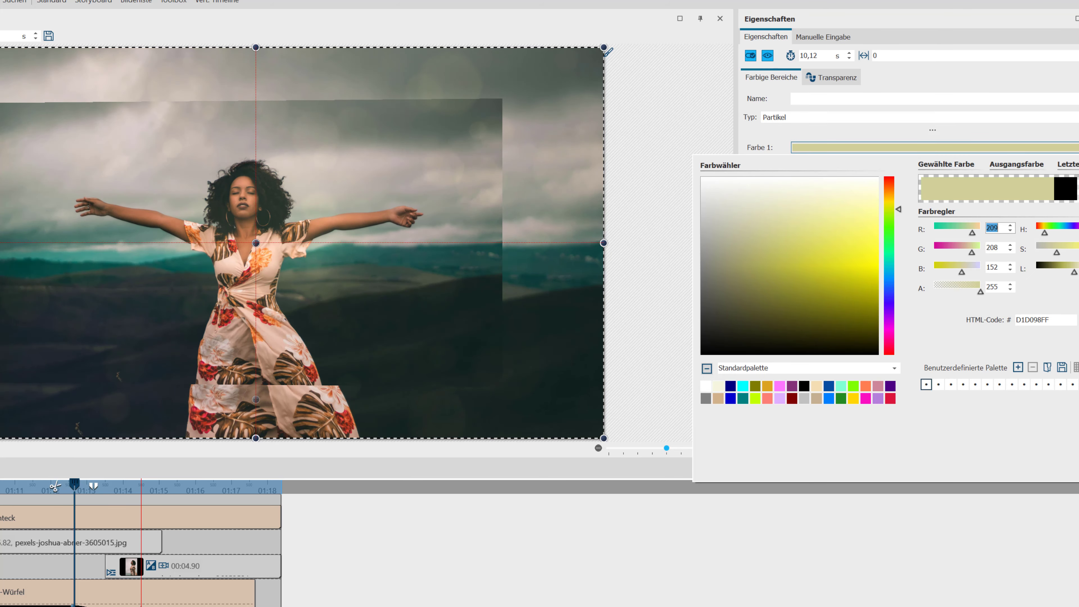
type("253")
left_click(823, 128)
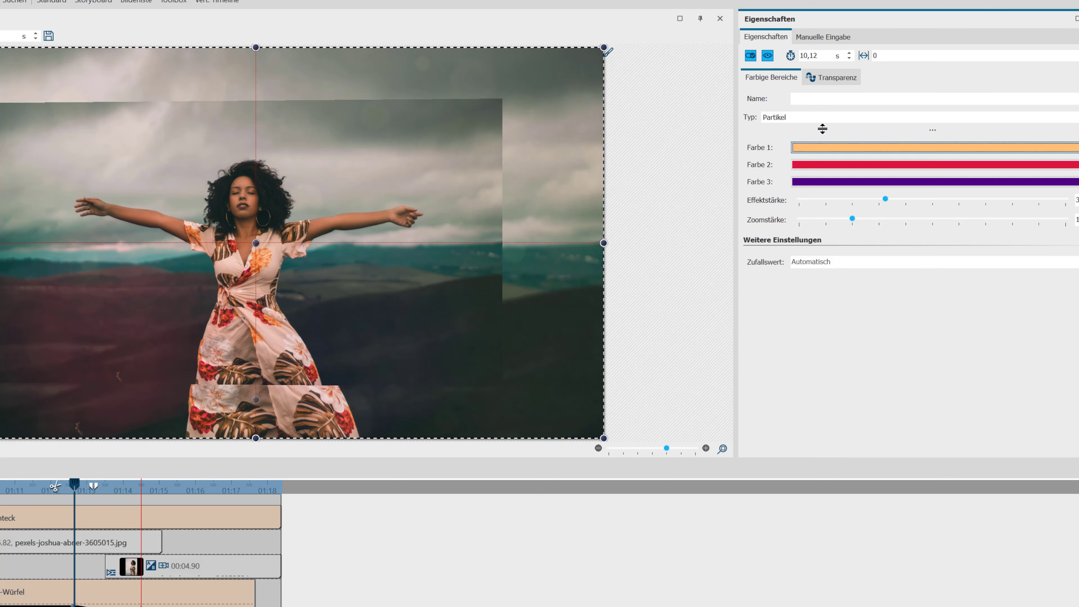
Set Farbe 2 of the Farbige Bereiche to a bright turquoise green
left_click(816, 166)
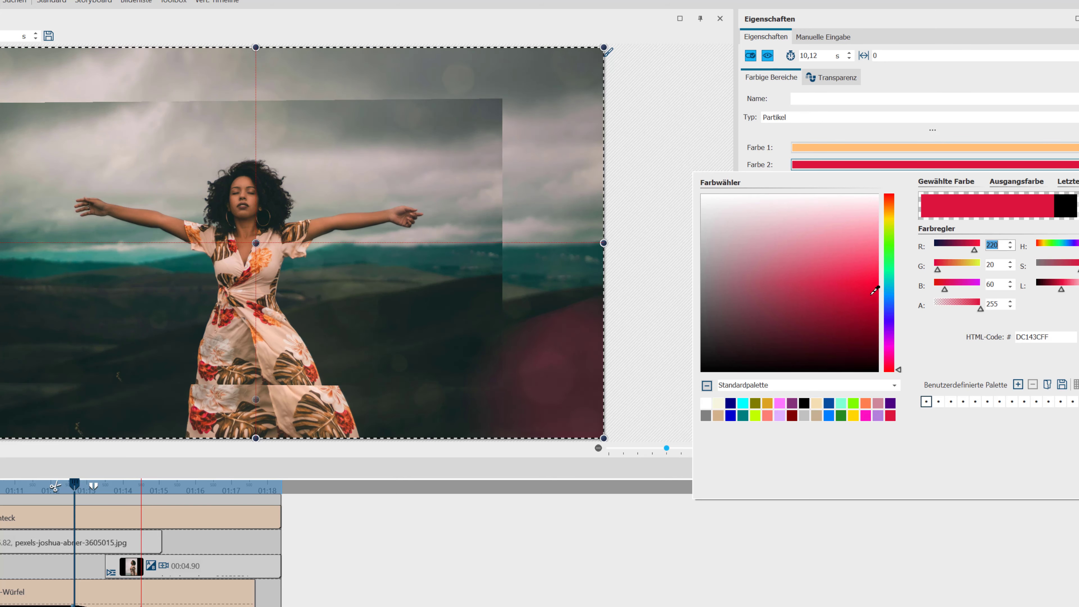
left_click(841, 403)
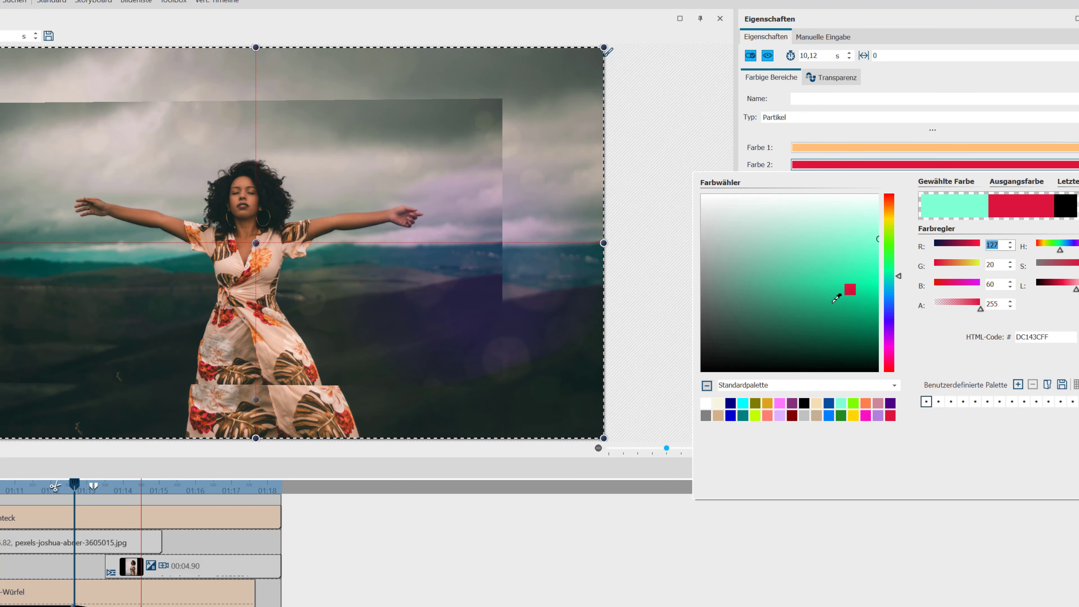
left_click(849, 263)
left_click(821, 128)
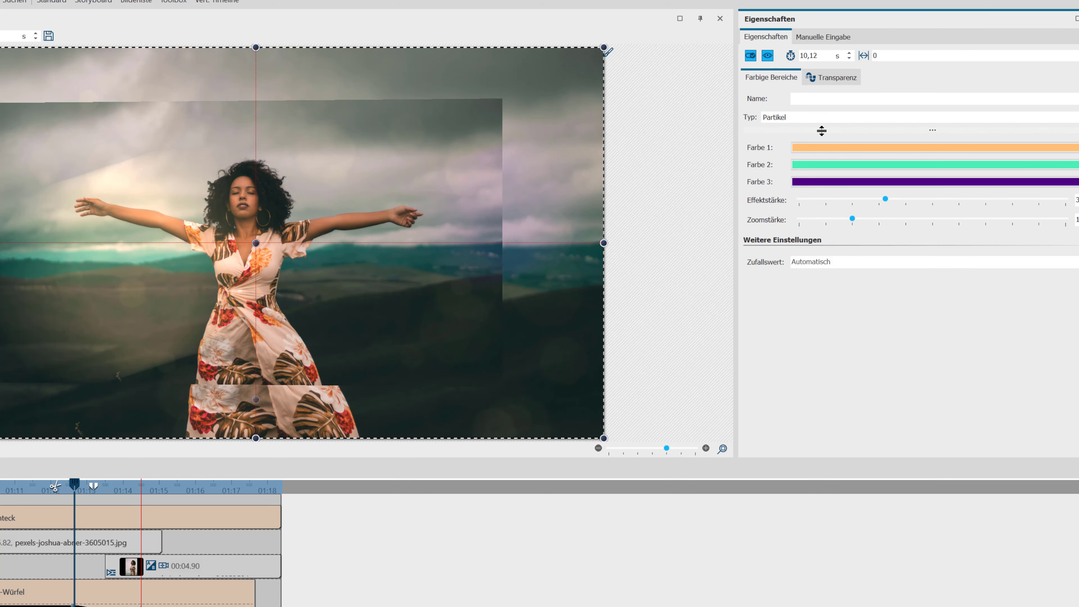
Sample a red from the woman's dress as Farbe 3 and set the Zoomstärke to 2,12
left_click(816, 183)
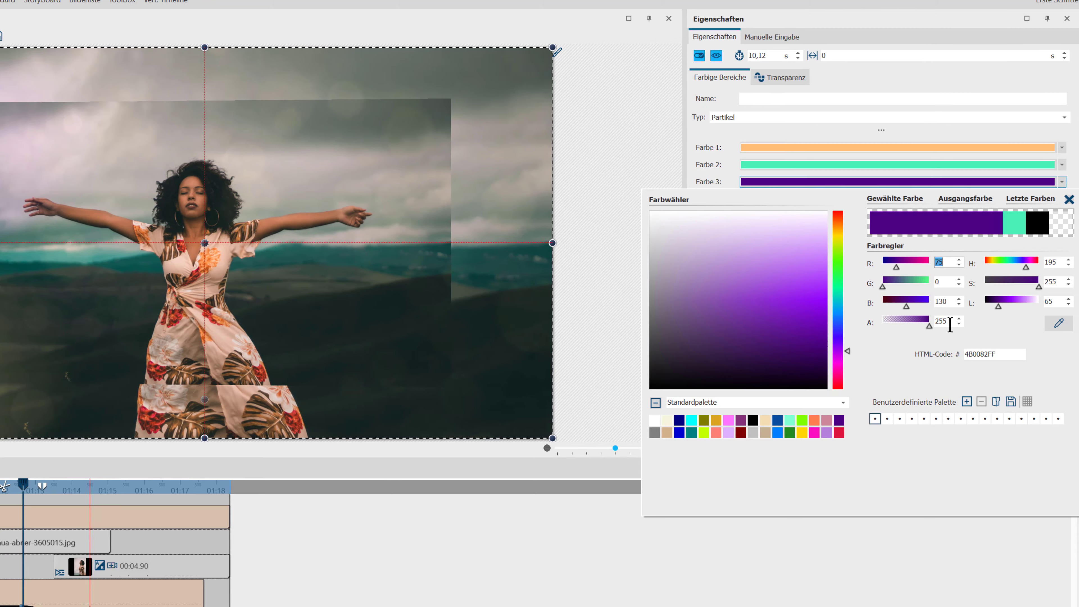
left_click(1054, 326)
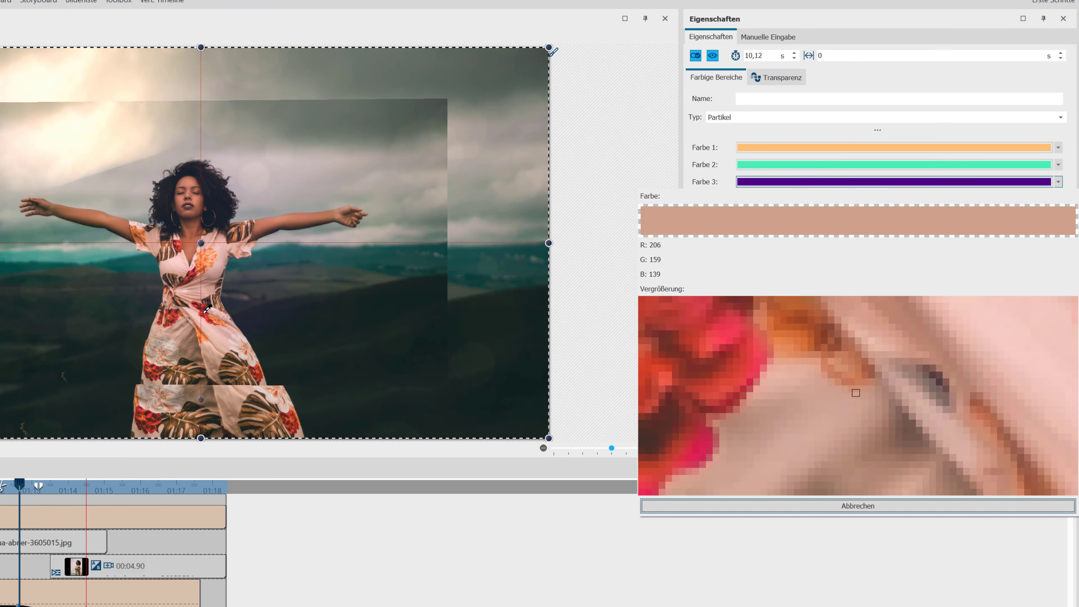
left_click(233, 310)
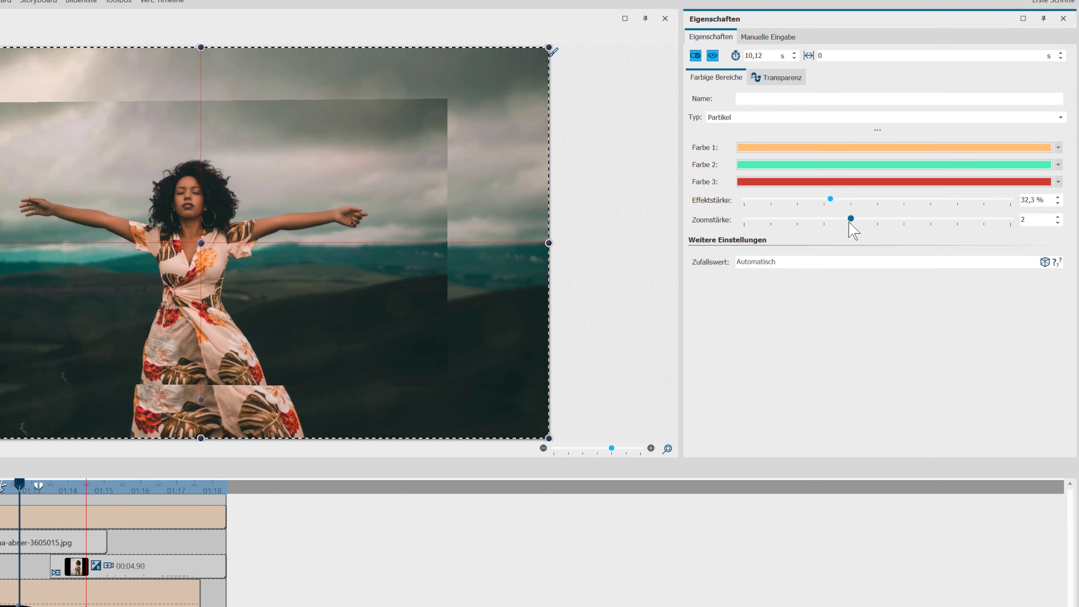
left_click(856, 221)
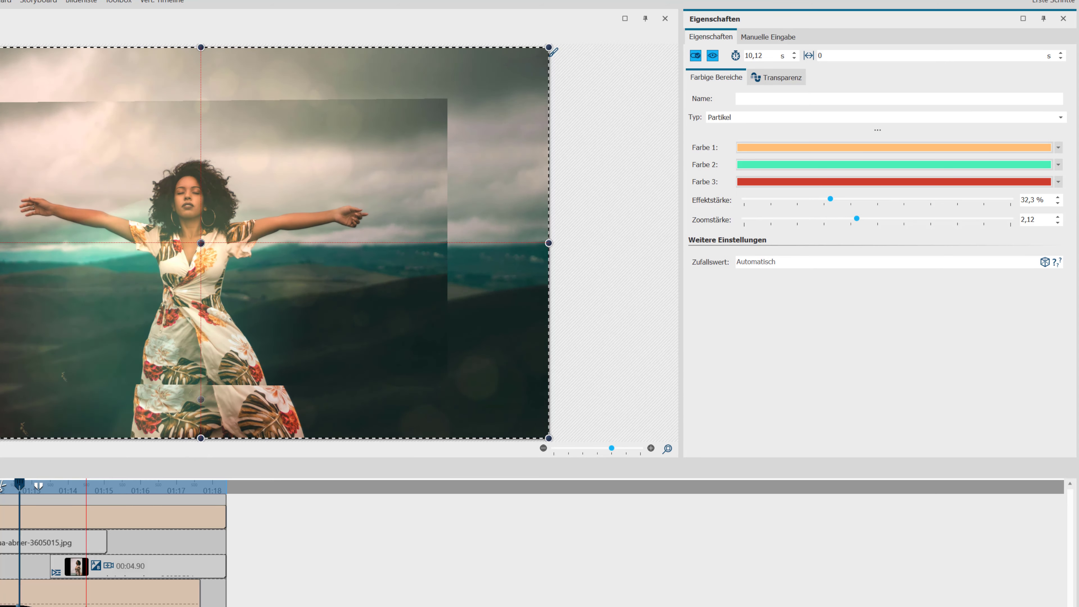
Preview the third Kapitel from its start to check the Bokeh and the coloured areas over the photos
left_click_drag(15, 484, 0, 485)
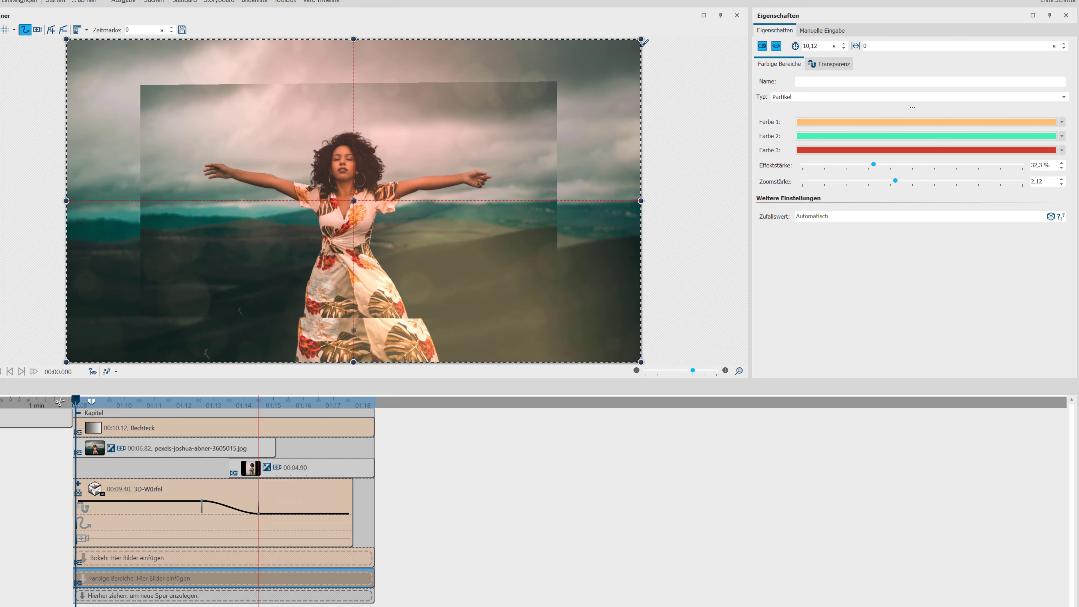
key("space")
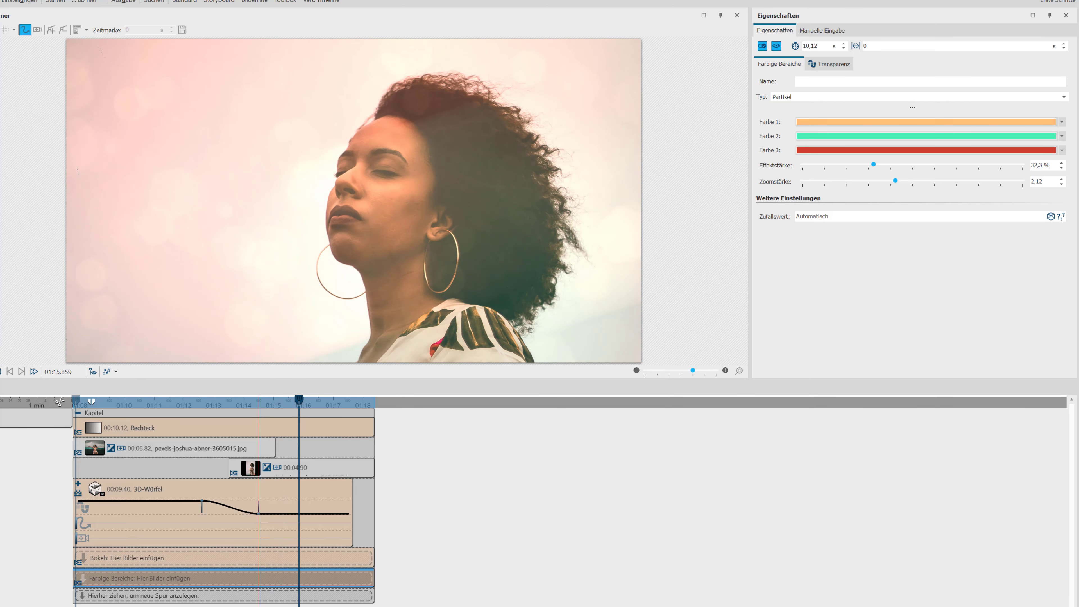
key("space")
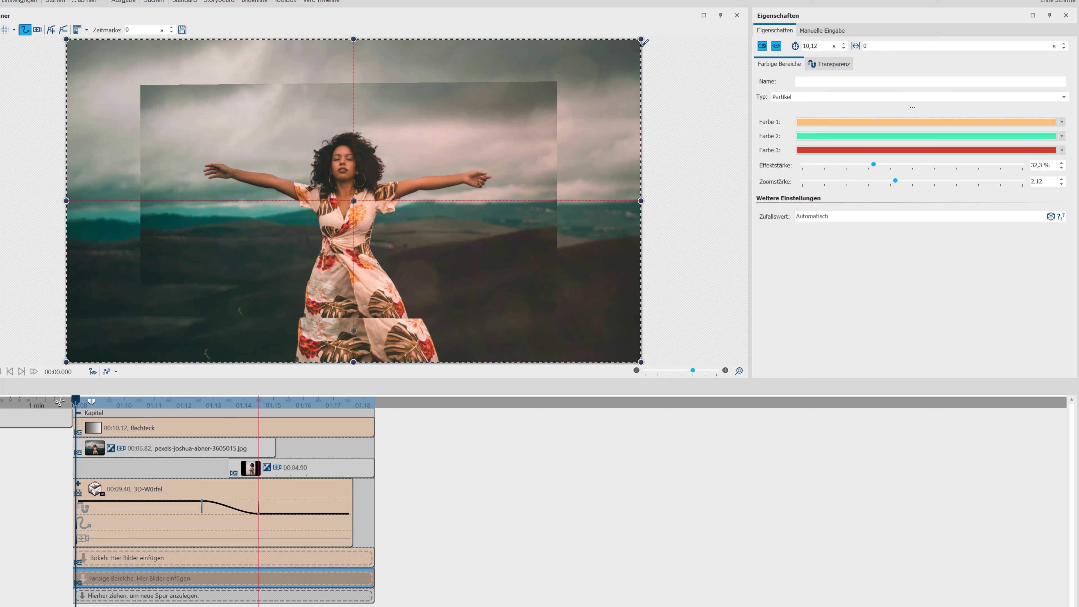
Expand the 3D-Würfel to show the tracks of its Vorderseite
left_click(79, 484)
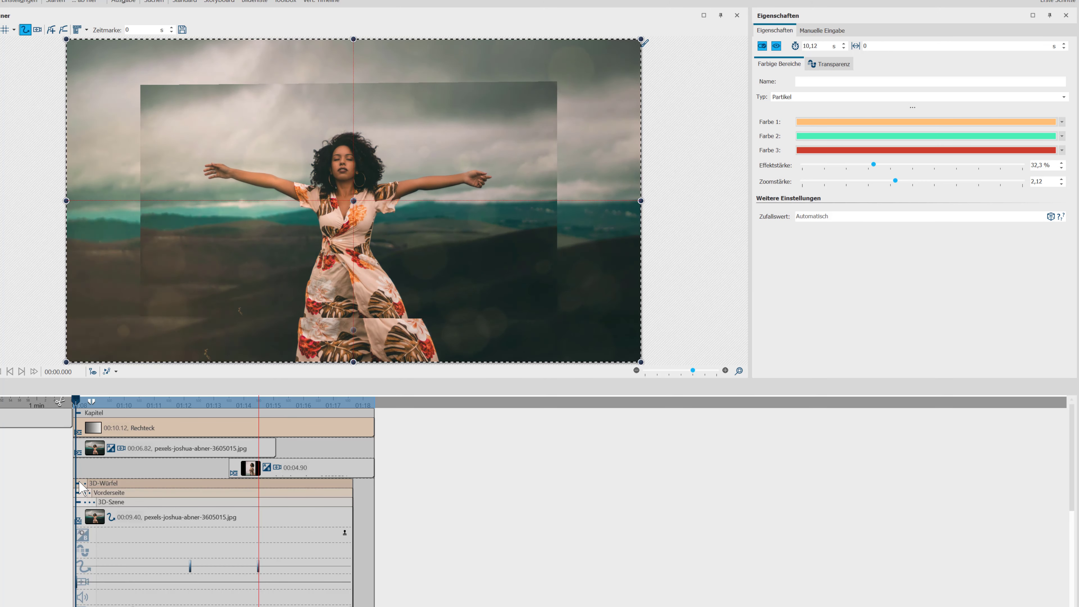